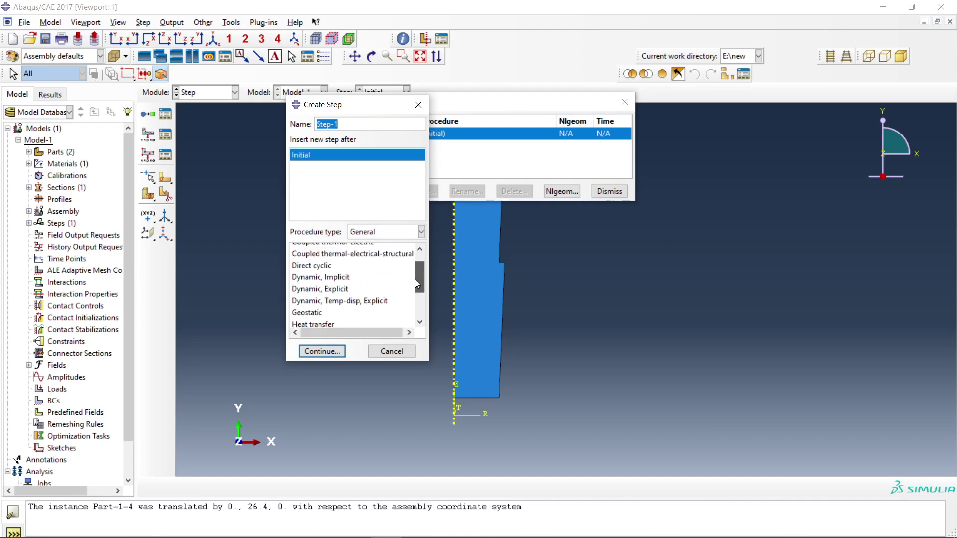
Step: Create a Static, General analysis step after the Initial step and turn on Nlgeom for it
scroll(349, 279, down, 3)
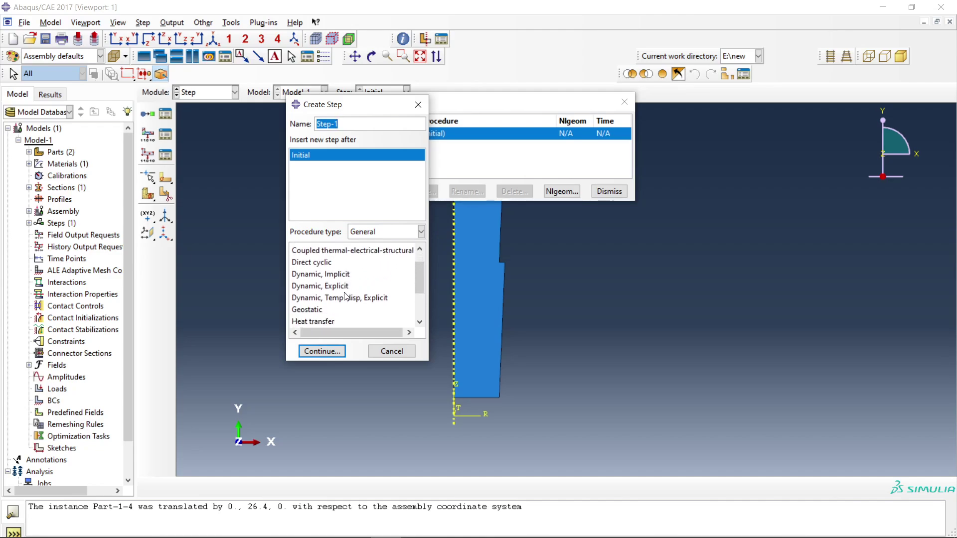
scroll(324, 293, down, 1)
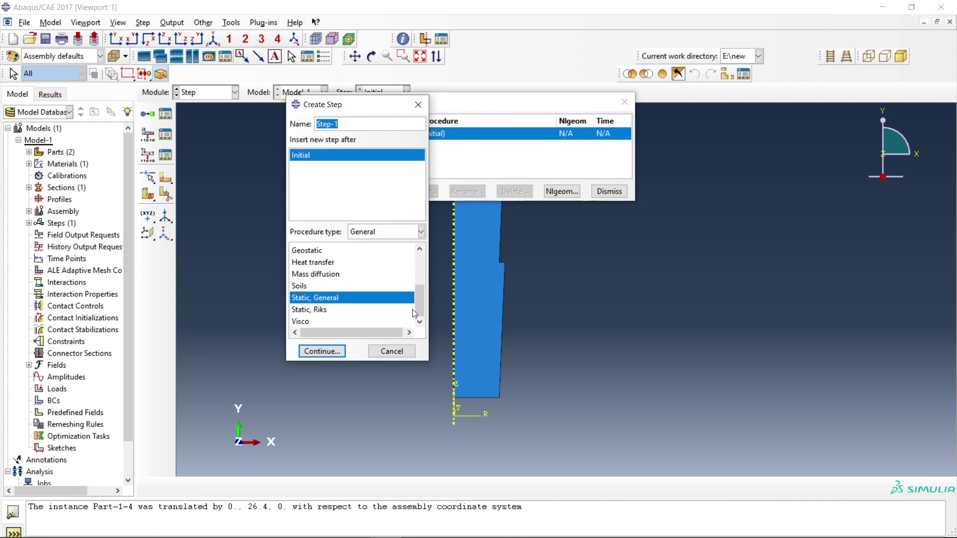
mouse_move(415, 313)
mouse_down()
mouse_move(418, 288)
mouse_move(418, 305)
mouse_up()
click(330, 279)
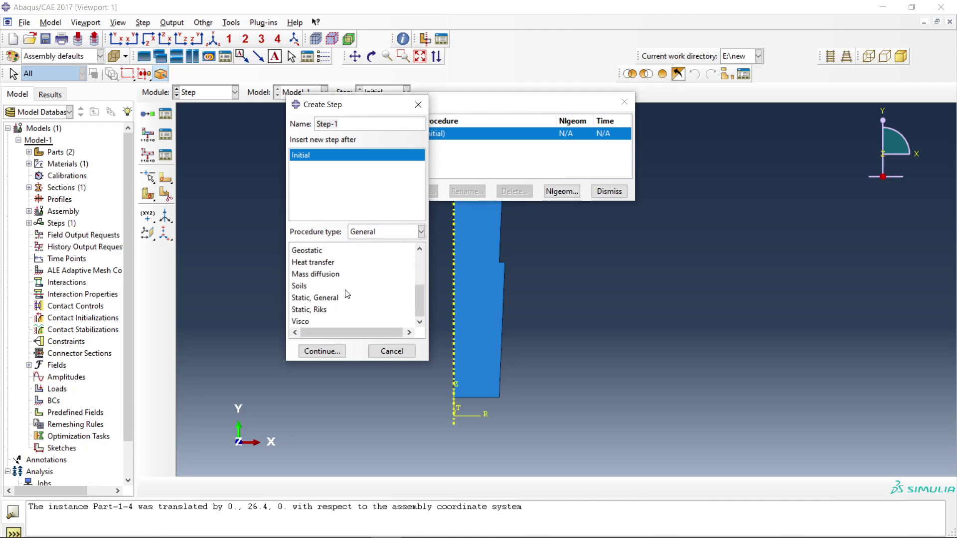
scroll(348, 295, up, 1)
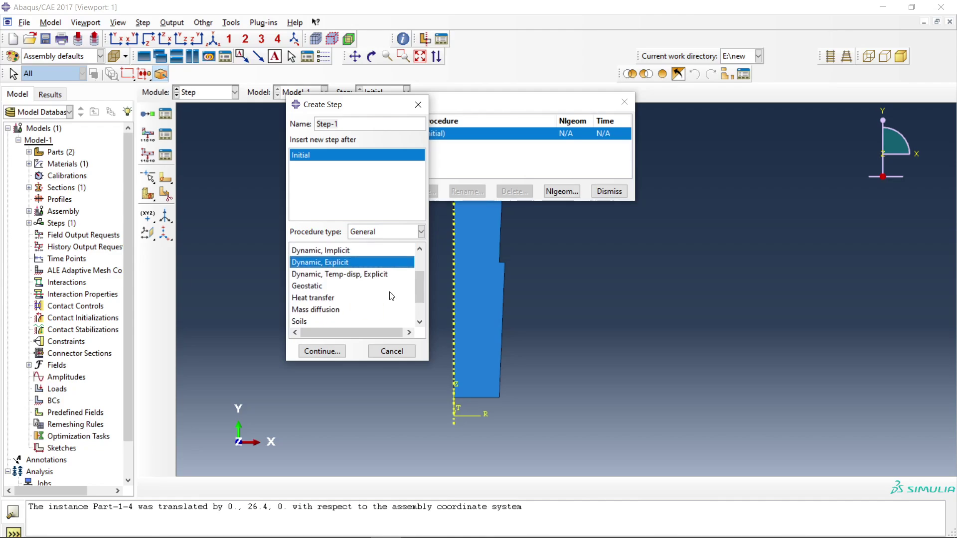
drag(423, 285, 420, 301)
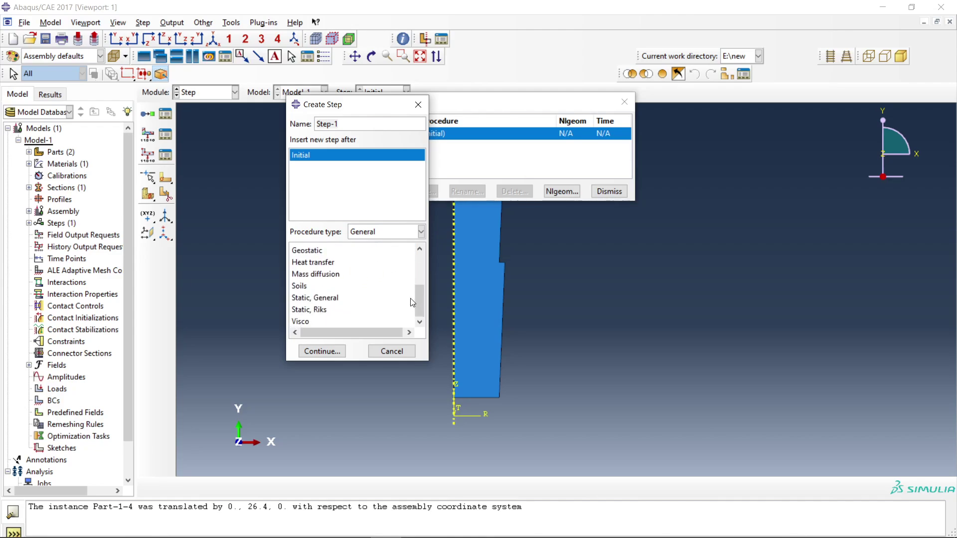
click(340, 299)
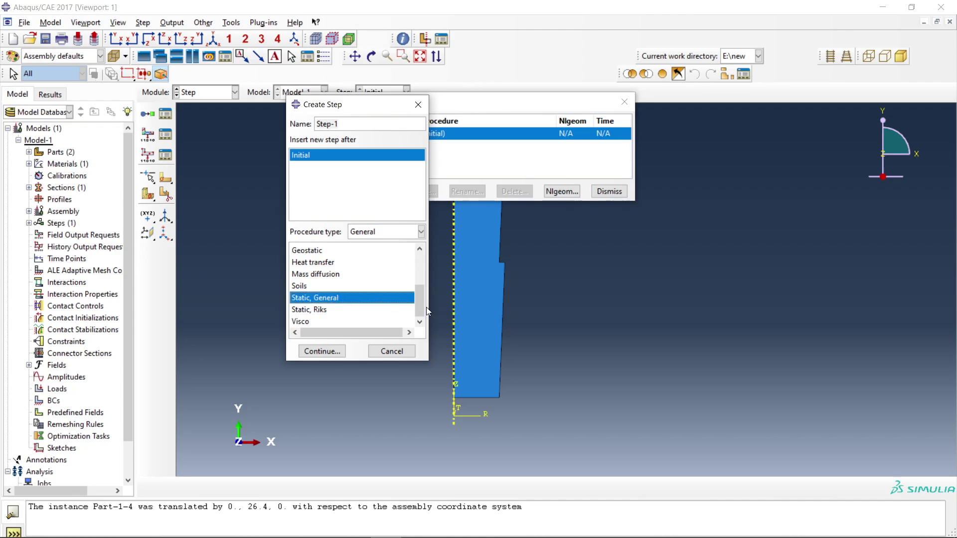
drag(422, 303, 420, 281)
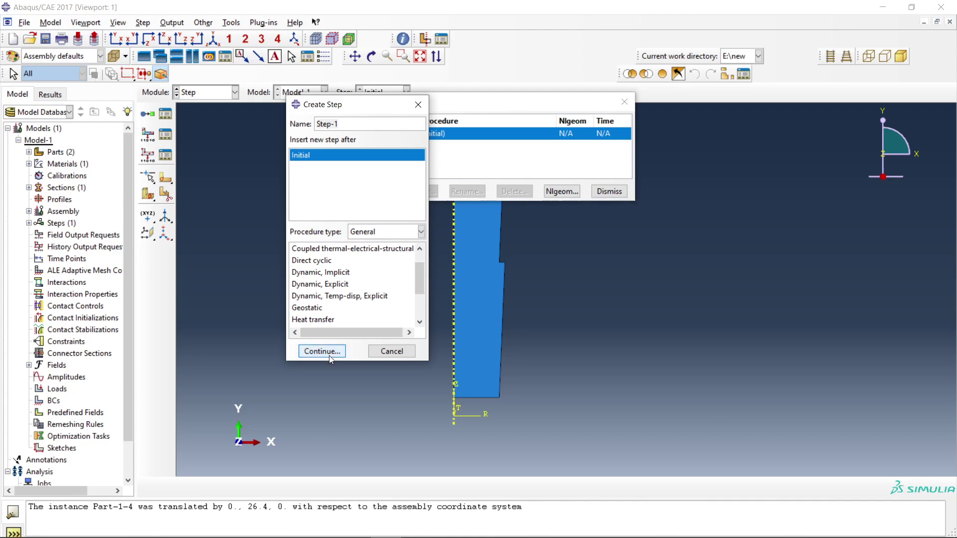
drag(419, 278, 420, 301)
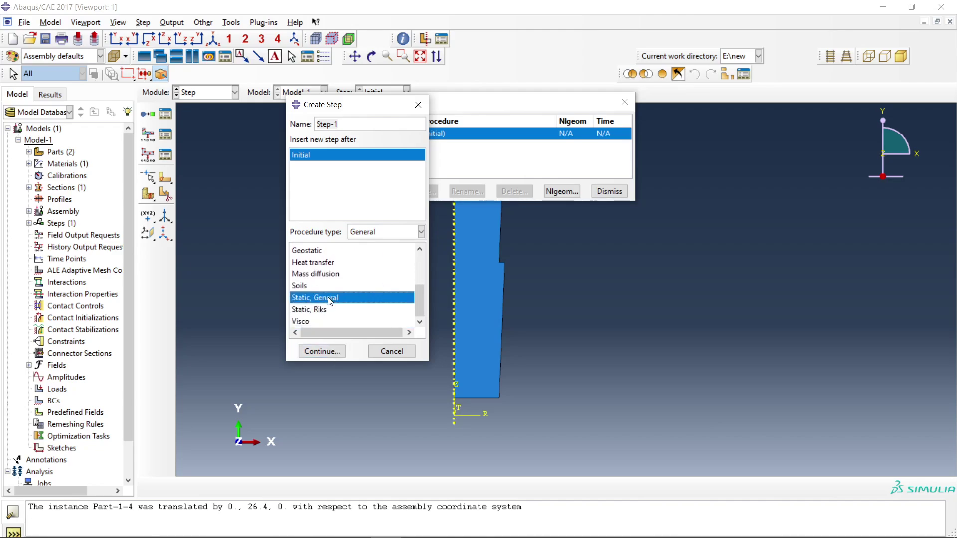
click(317, 350)
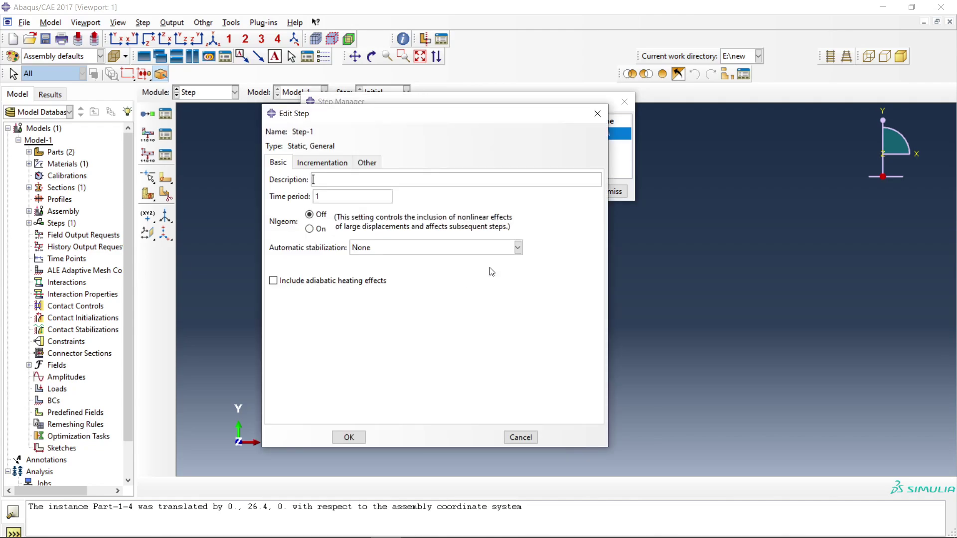
click(310, 228)
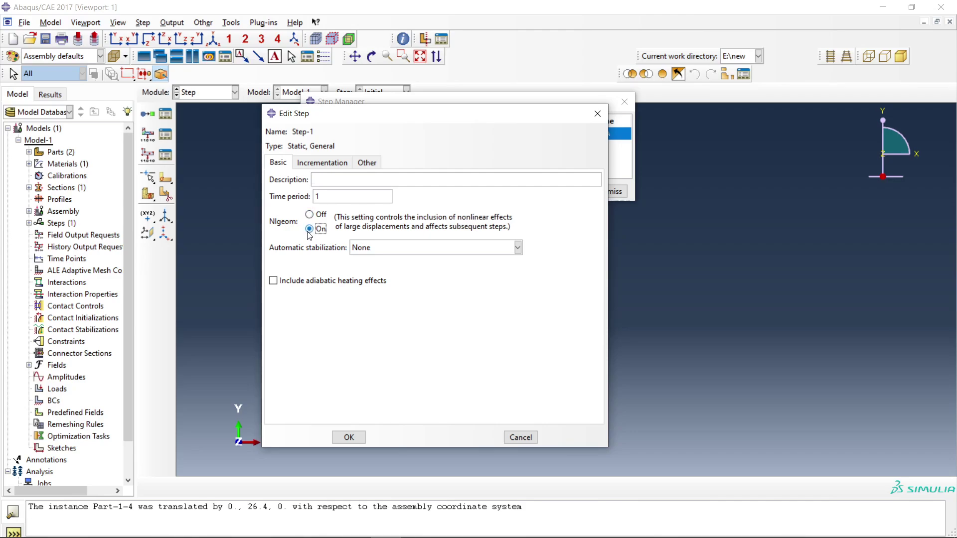
Step: Set the step's maximum number of increments to 10000 and its initial increment size to .001
click(319, 168)
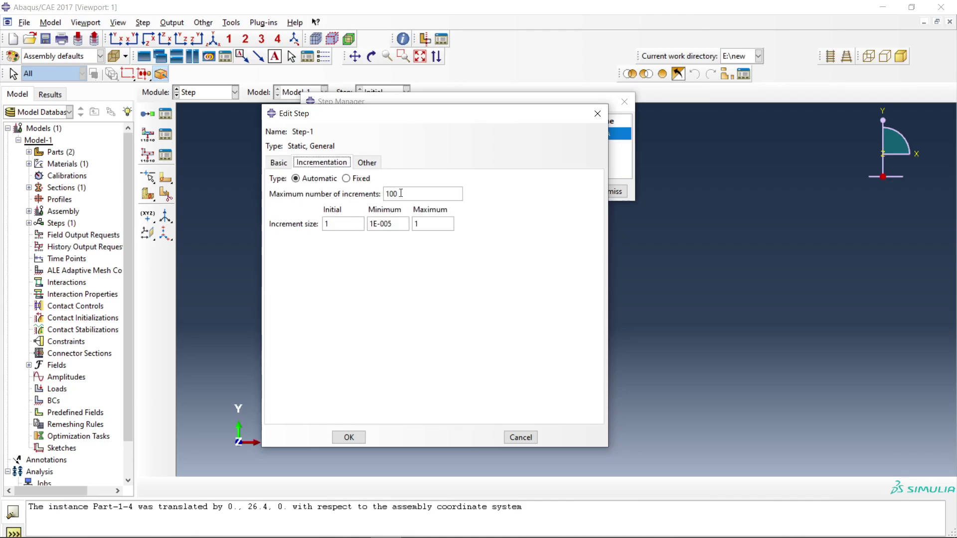
click(400, 193)
text(00)
drag(333, 220, 308, 227)
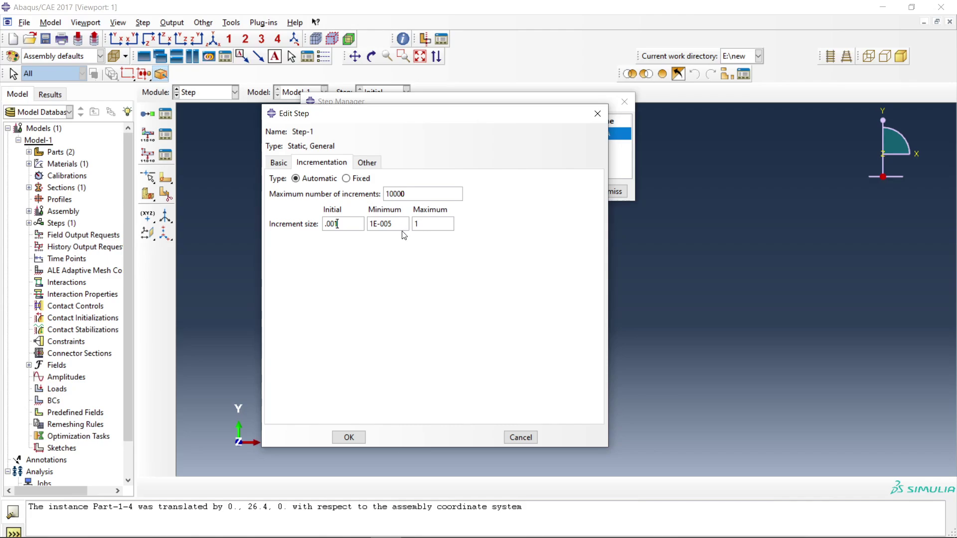
Step: Check the step's time period, and set the maximum increment size to .01
click(281, 163)
drag(328, 198, 309, 199)
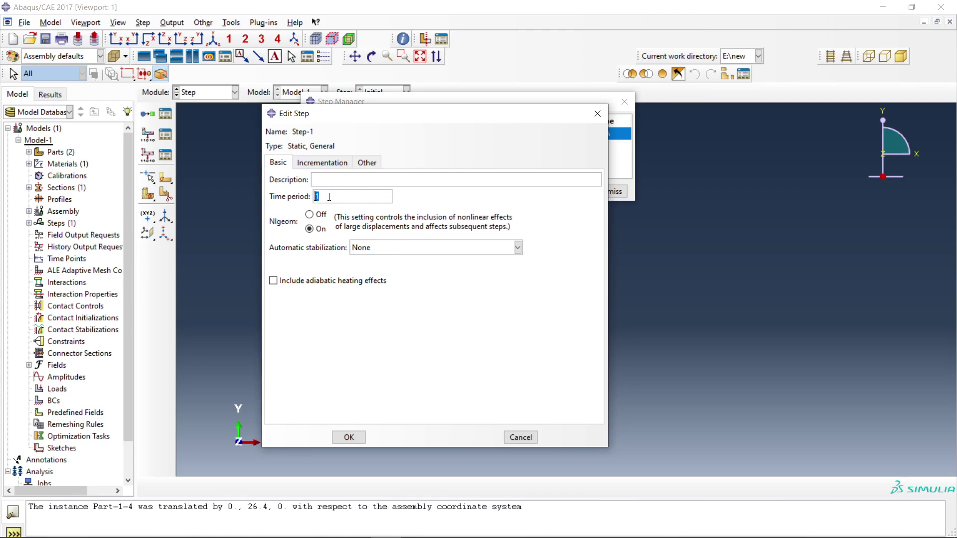
click(326, 164)
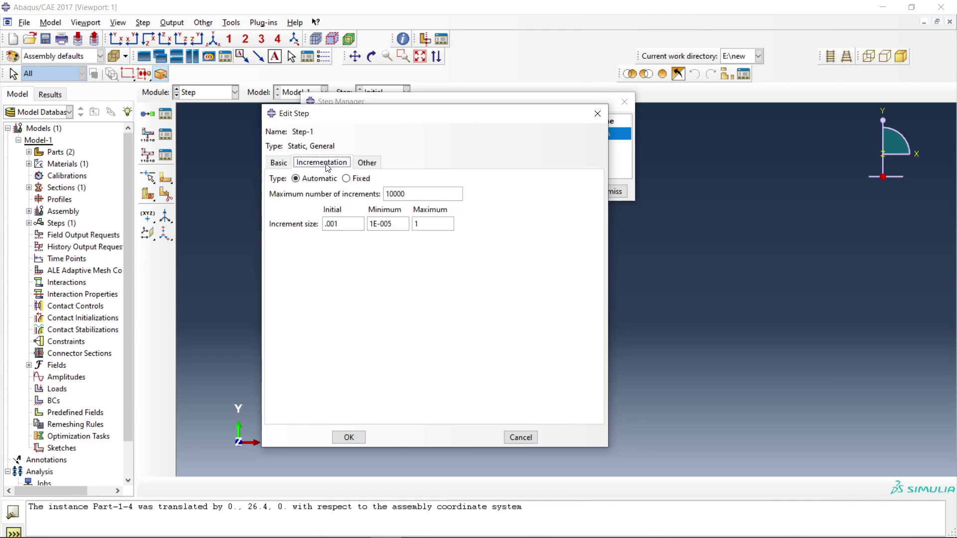
double_click(413, 225)
key(BackSpace)
key(BackSpace)
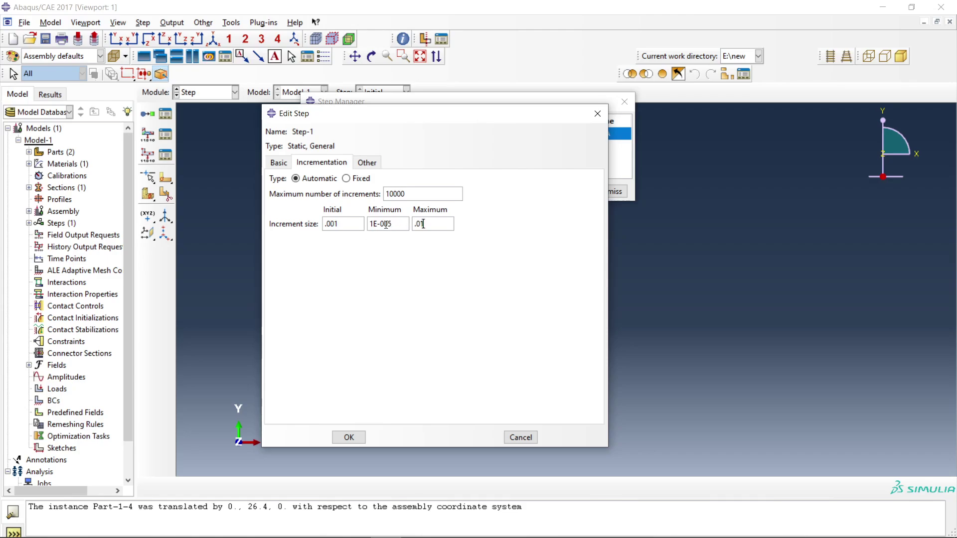
Step: Set the minimum increment size to 1E-010, save Step-1 and close the step manager
drag(386, 226, 391, 226)
click(392, 225)
key(BackSpace)
key(BackSpace)
text(10)
click(349, 437)
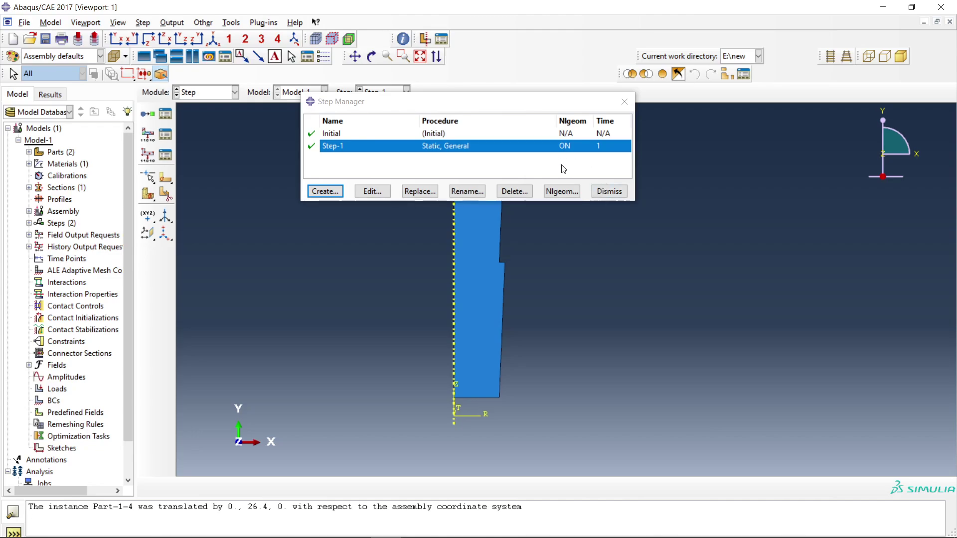
click(609, 191)
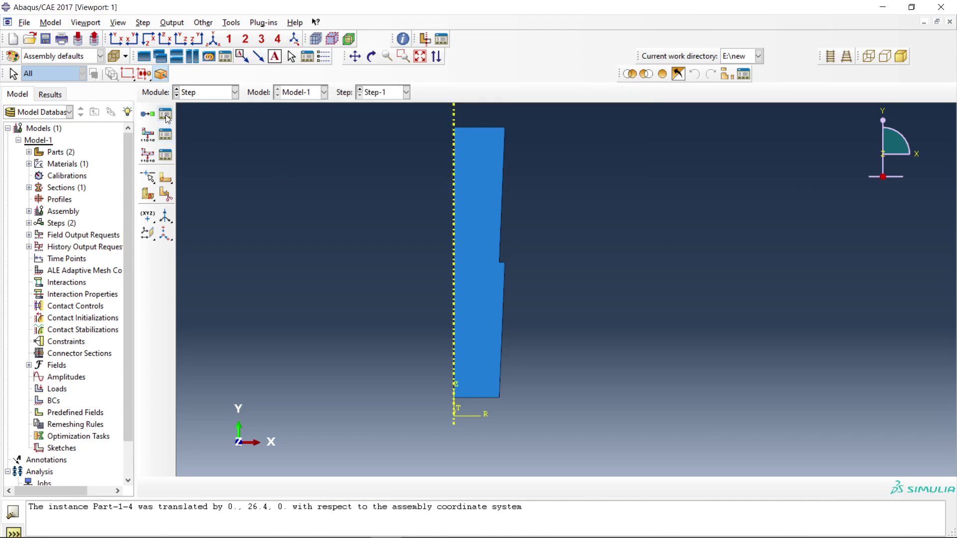
click(147, 113)
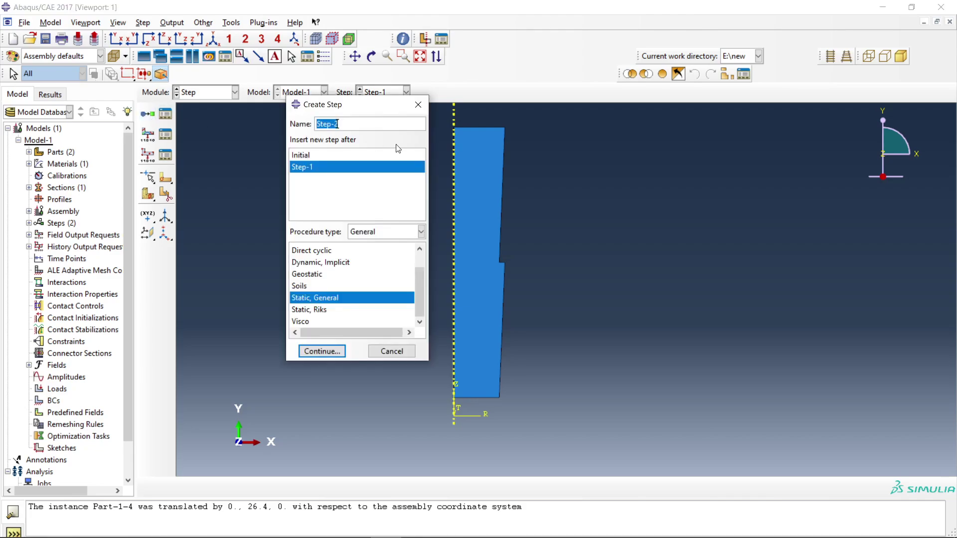
click(418, 105)
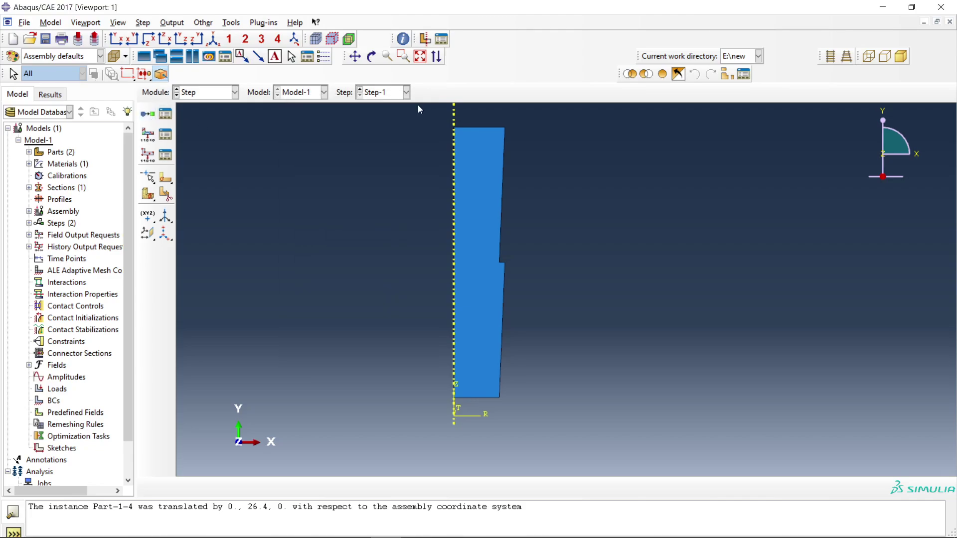
Step: Change the F-Output-1 field output request to evenly spaced time intervals with an interval of 100
click(164, 137)
drag(691, 178, 397, 162)
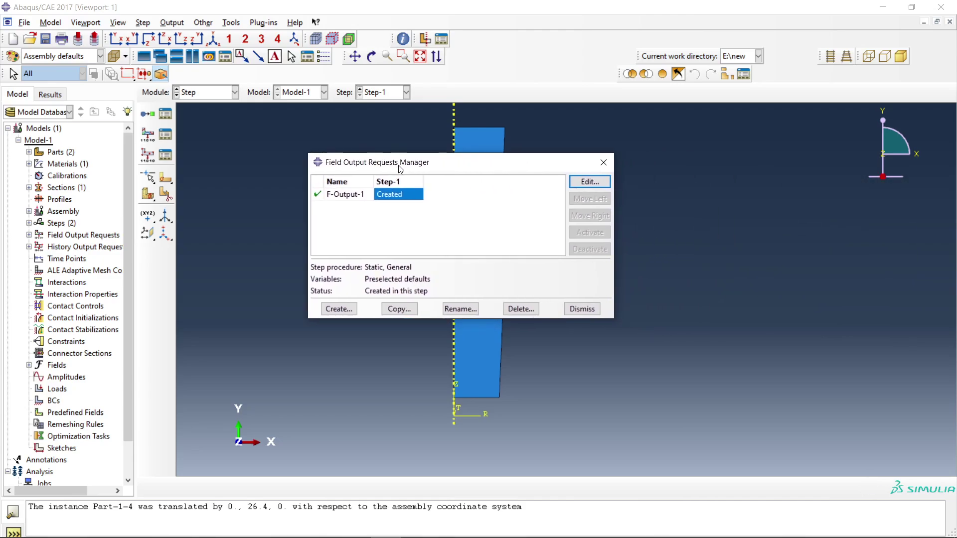
click(587, 183)
drag(310, 75, 266, 60)
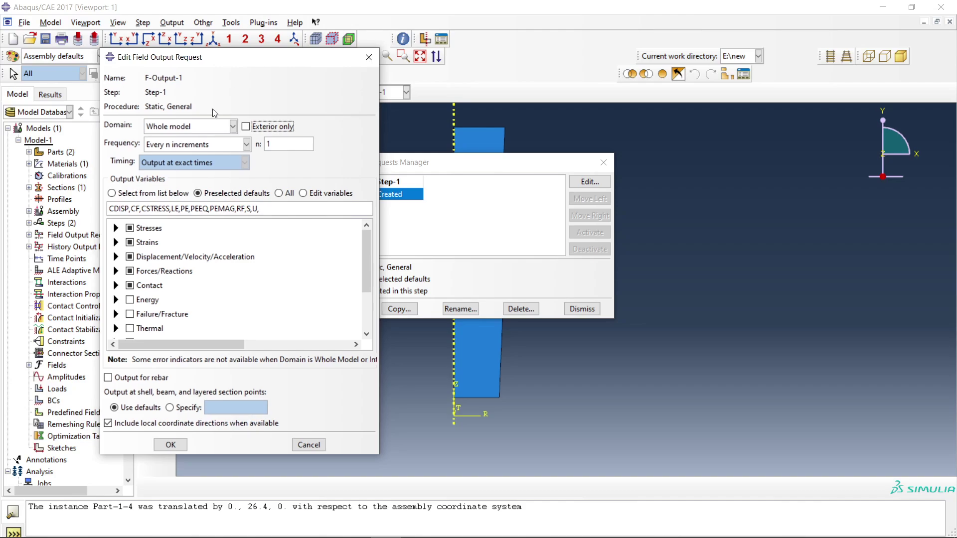
drag(449, 170, 640, 172)
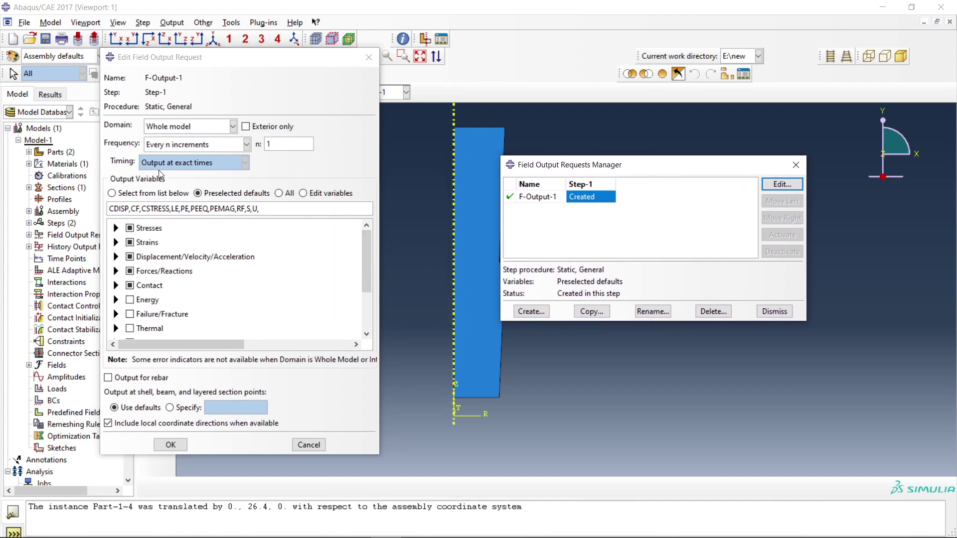
click(246, 145)
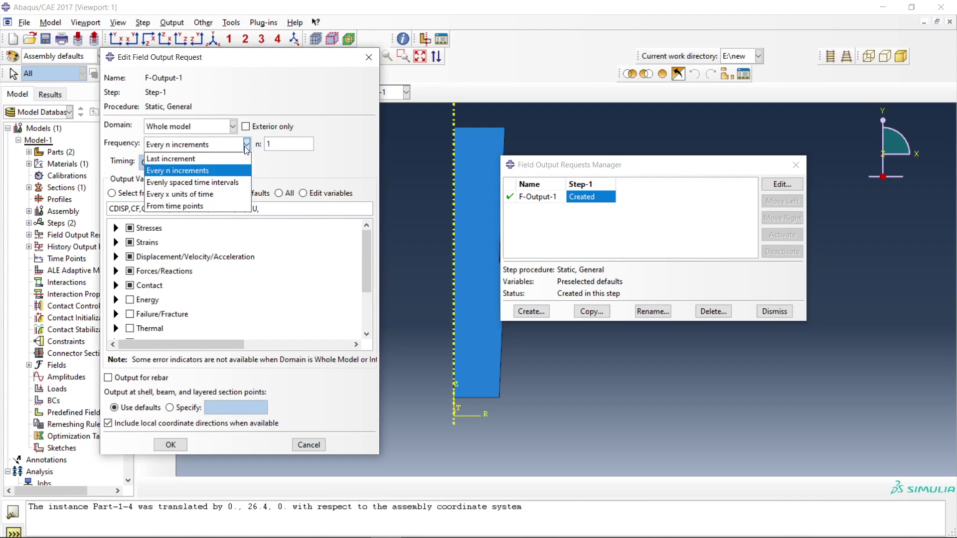
click(185, 182)
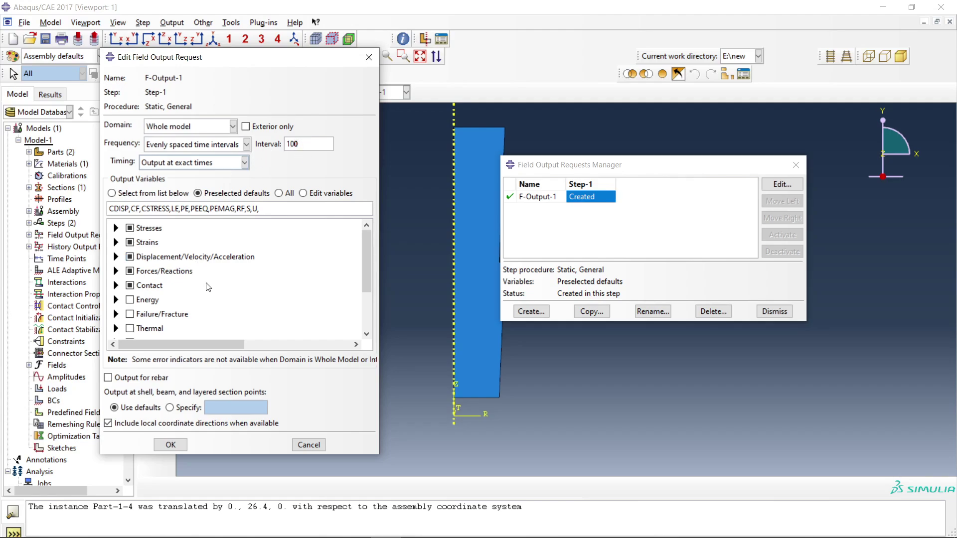
Step: Enlarge the field output request window and examine which stress and strain output variables are preselected
drag(377, 271, 577, 270)
drag(344, 49, 344, 1)
scroll(241, 286, down, 2)
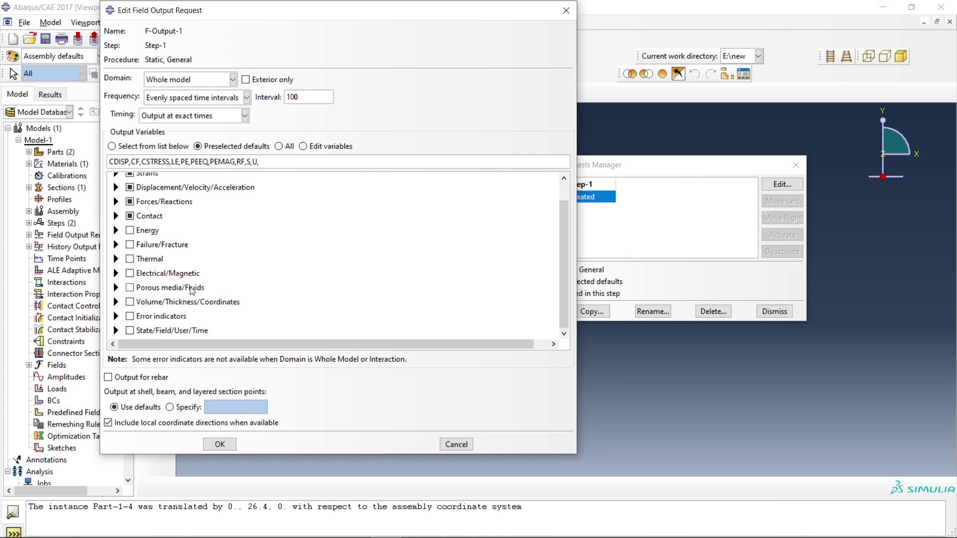
scroll(171, 250, up, 1)
scroll(171, 249, up, 1)
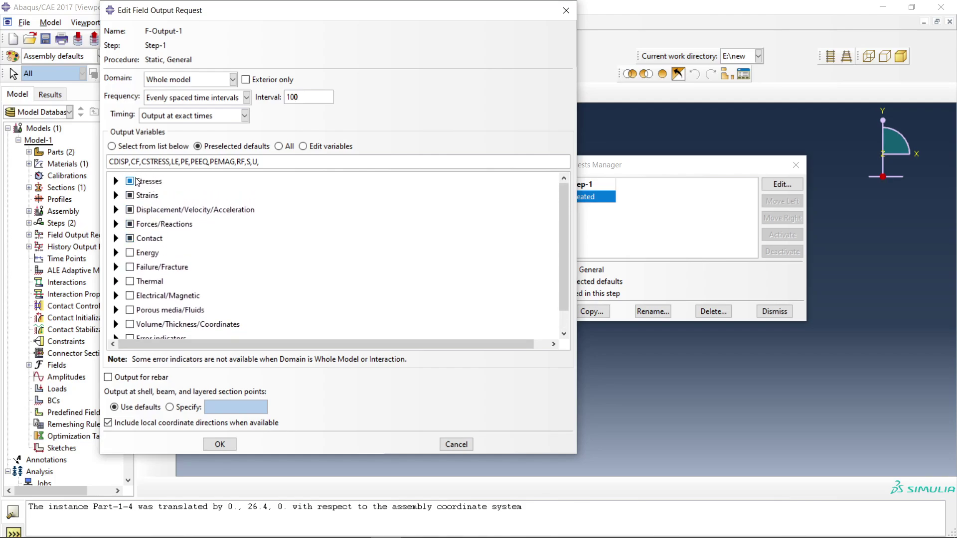
click(116, 181)
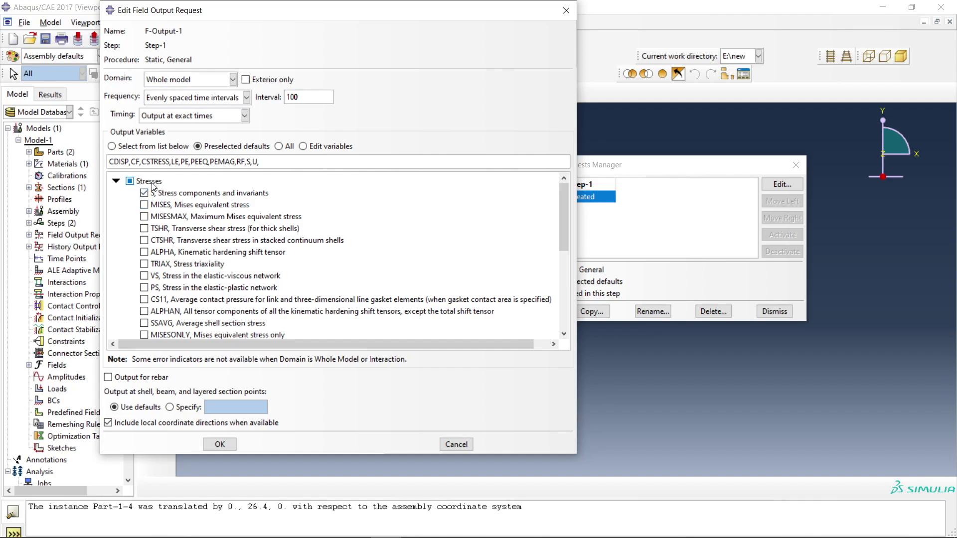
scroll(169, 222, down, 5)
scroll(169, 223, down, 5)
scroll(124, 210, up, 3)
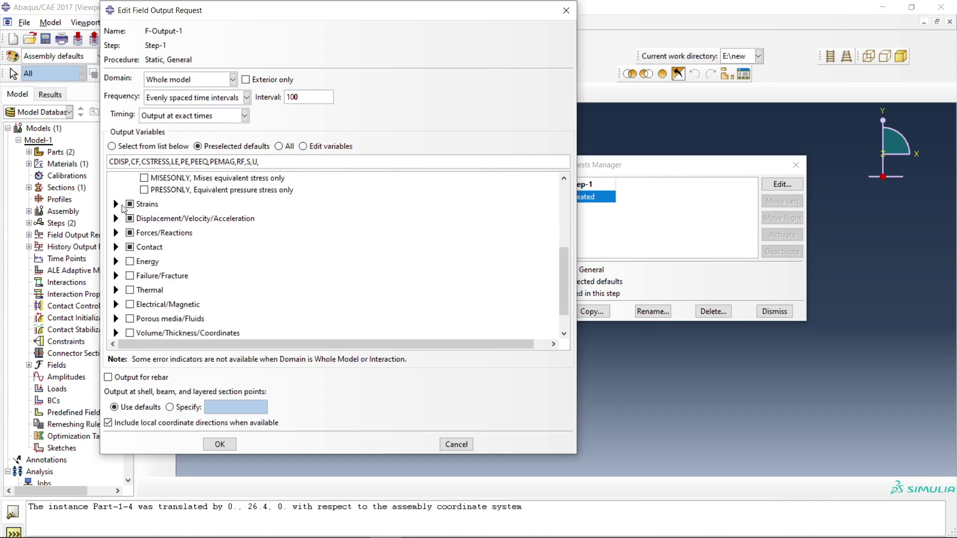
click(116, 249)
scroll(150, 279, down, 6)
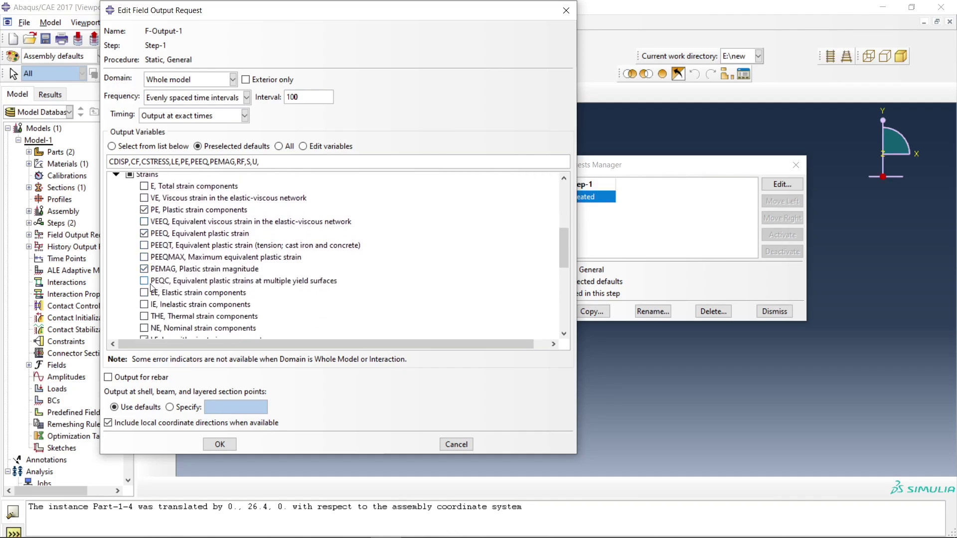
scroll(153, 279, down, 8)
scroll(152, 289, down, 8)
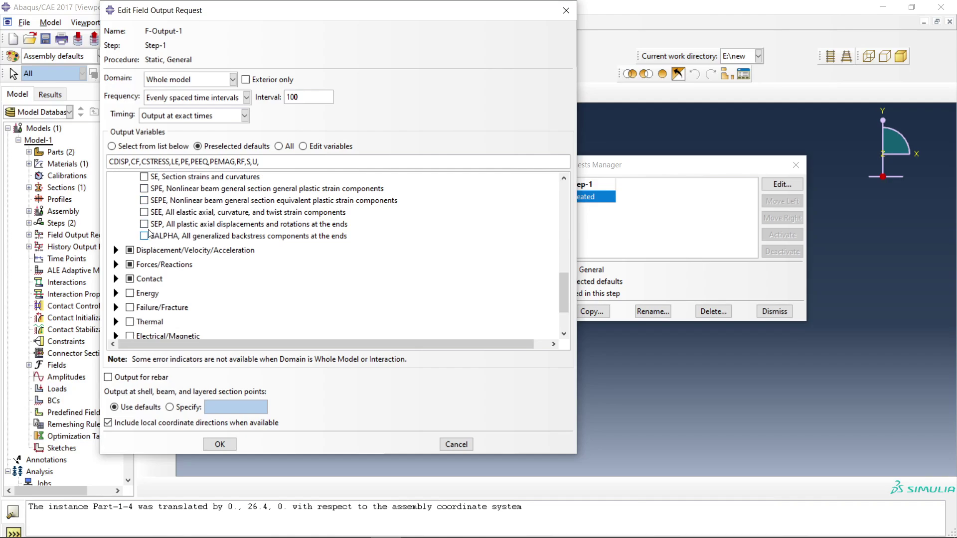
Step: Examine the preselected output variables in the Displacement/Velocity/Acceleration and Forces/Reactions groups
click(116, 251)
scroll(128, 239, down, 13)
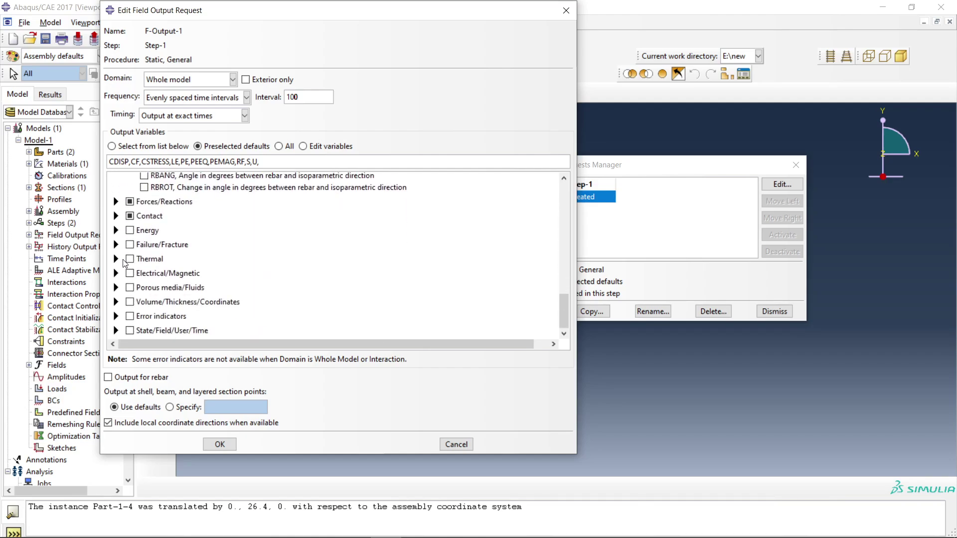
scroll(128, 219, up, 6)
scroll(127, 215, up, 12)
scroll(160, 239, down, 9)
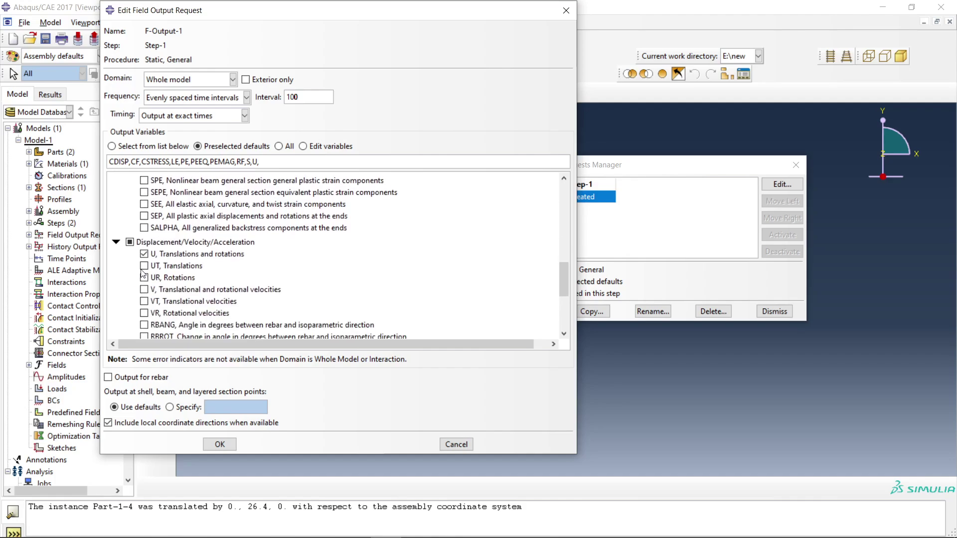
scroll(191, 257, up, 3)
scroll(150, 265, down, 10)
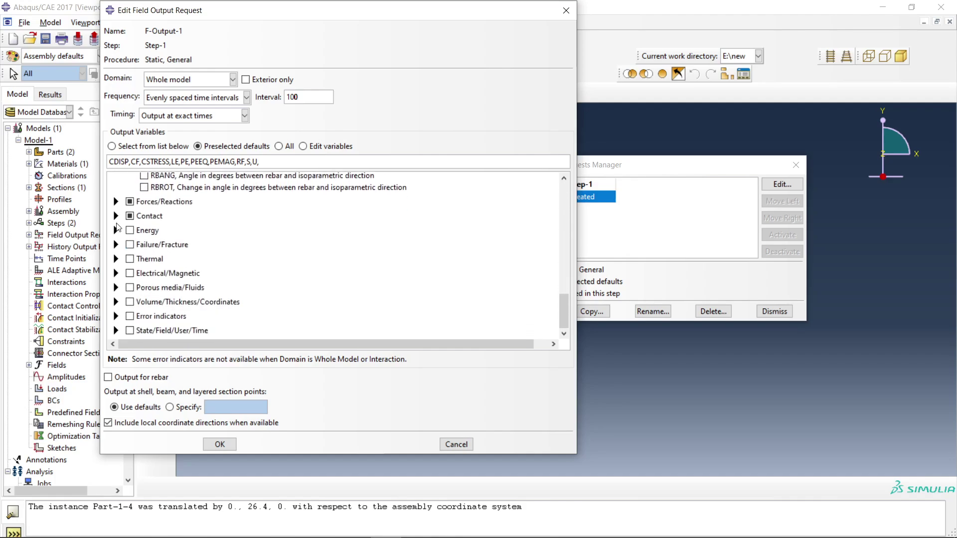
click(115, 202)
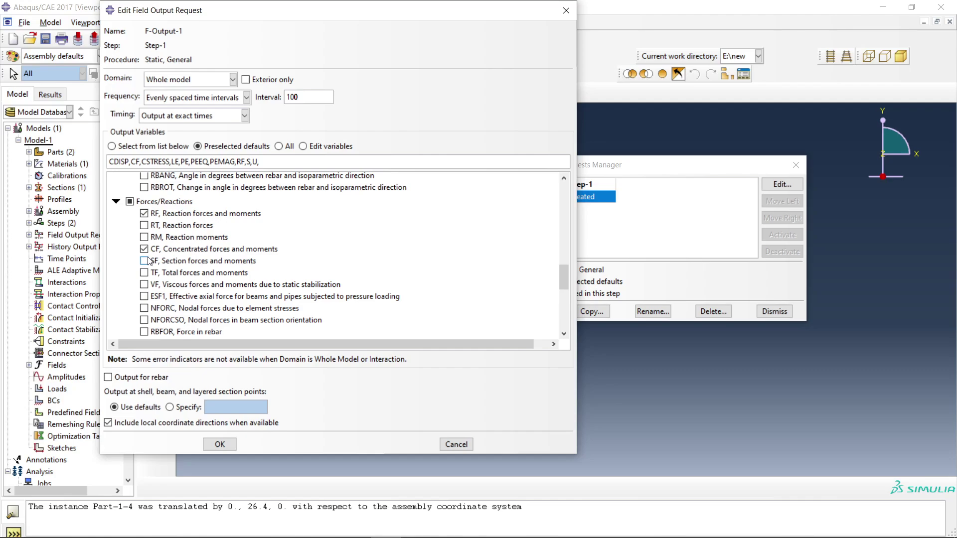
scroll(149, 262, down, 7)
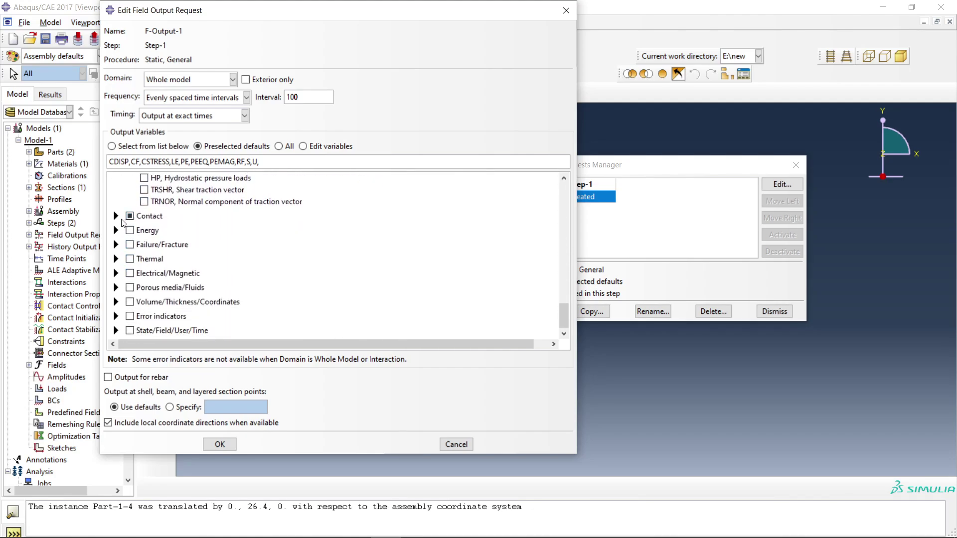
Step: Examine the Contact, Energy, Porous media/Fluids, Volume/Thickness/Coordinates, Error indicators and State/Field/User/Time groups of field output variables
click(116, 216)
click(116, 216)
click(115, 230)
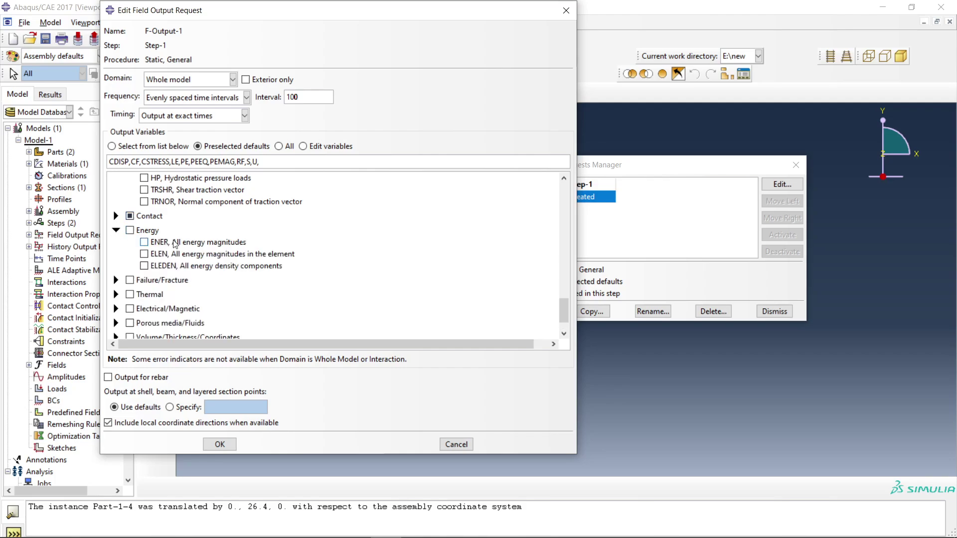
scroll(124, 269, down, 1)
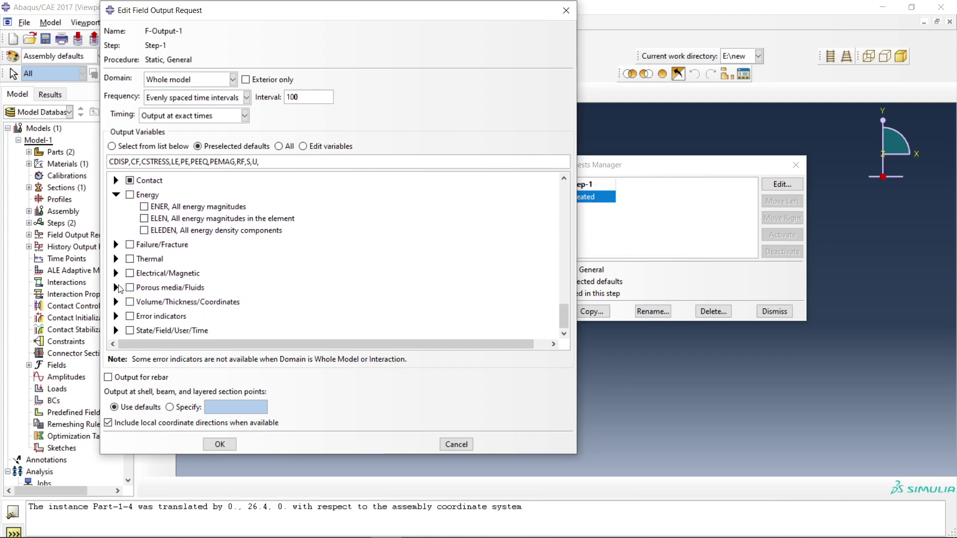
click(116, 288)
scroll(144, 254, down, 2)
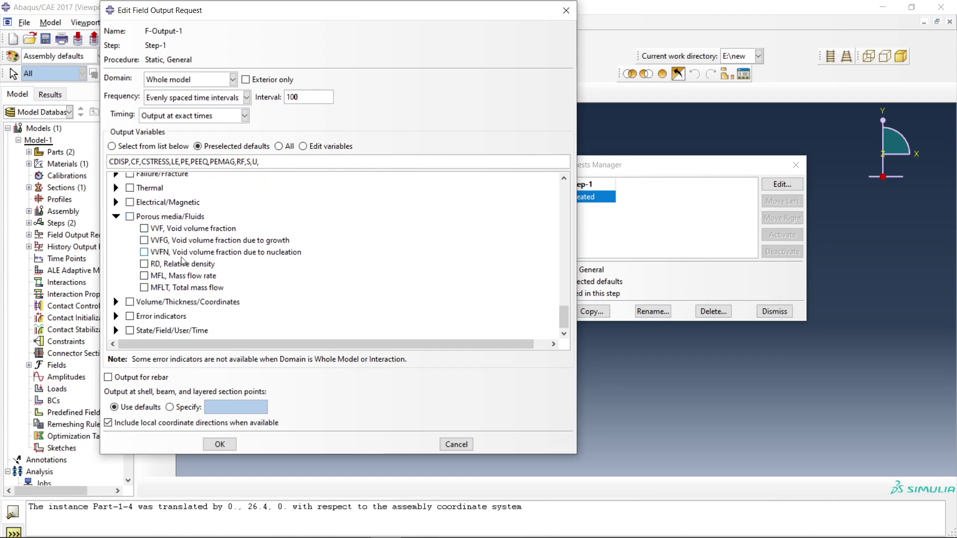
click(117, 316)
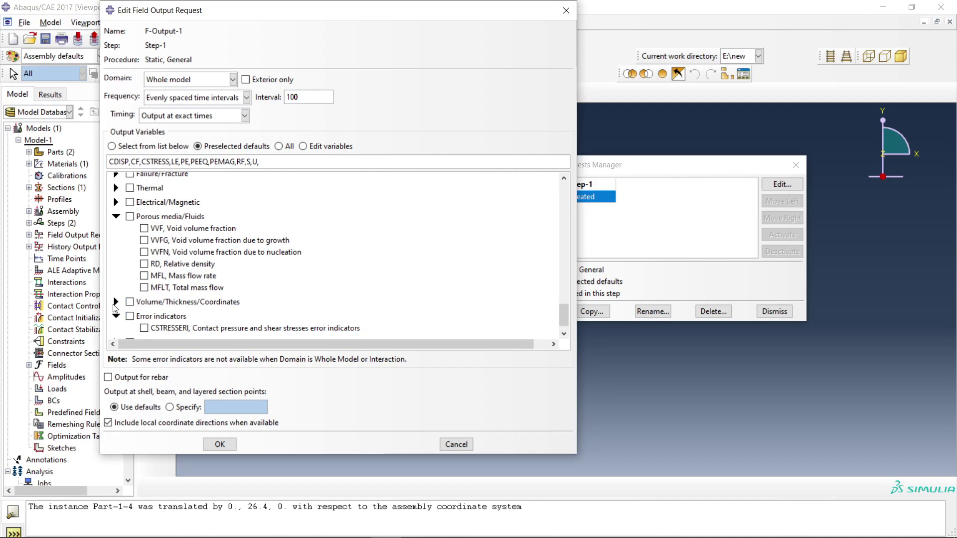
click(116, 302)
click(116, 302)
scroll(113, 299, down, 1)
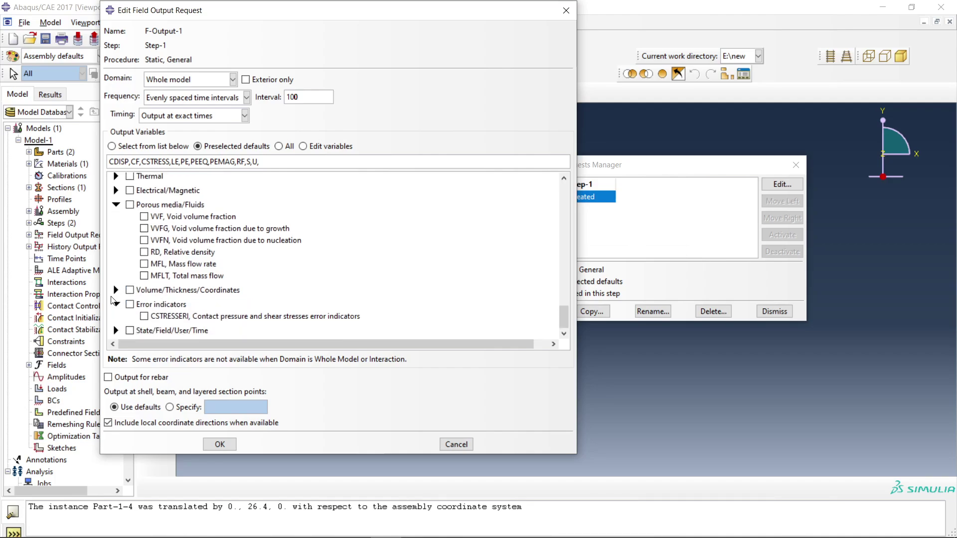
click(116, 330)
scroll(185, 299, down, 3)
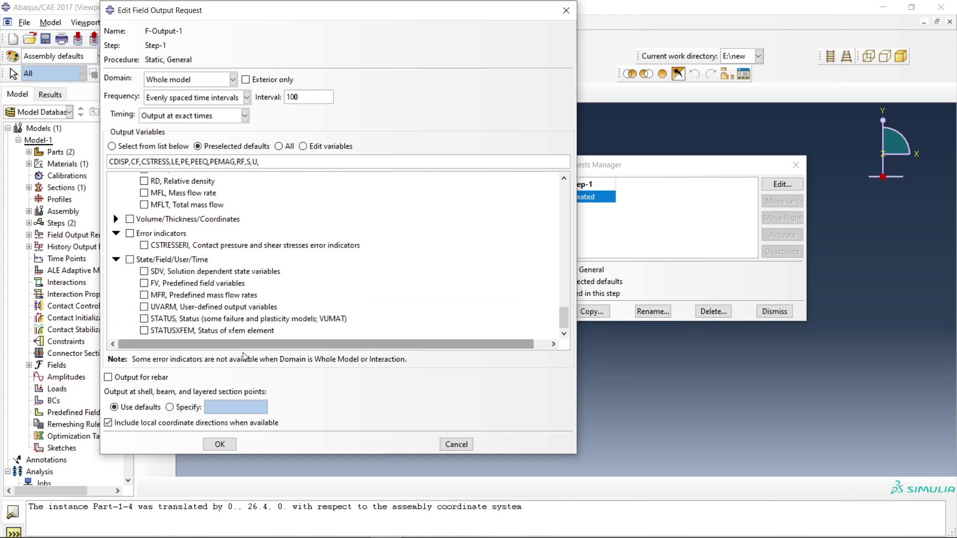
Step: Save the F-Output-1 field output request with the preselected default variables and close the field output requests manager
scroll(221, 224, up, 8)
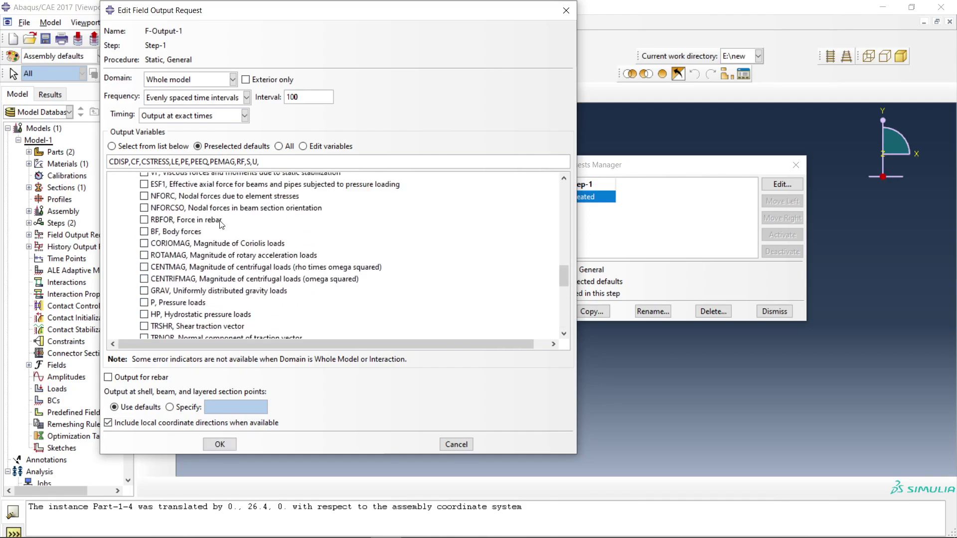
scroll(221, 224, up, 10)
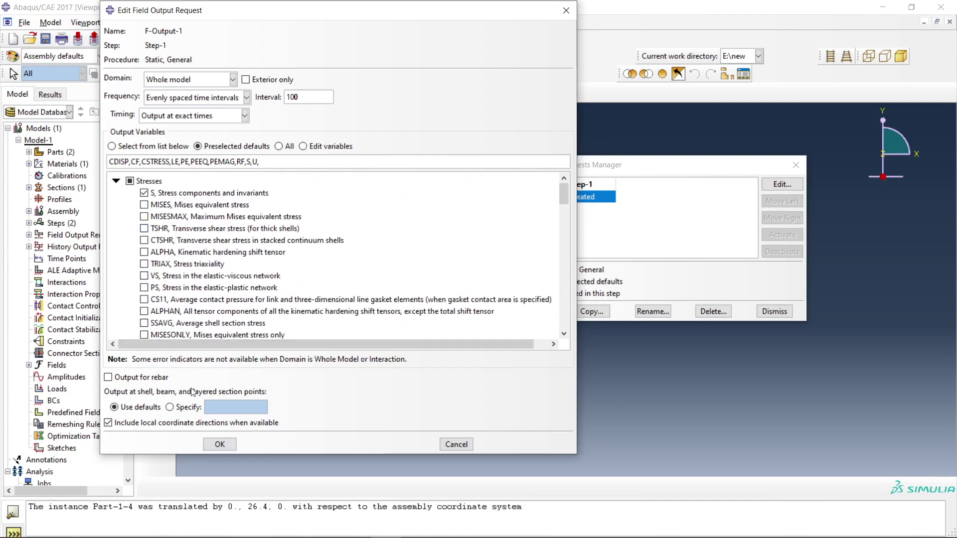
click(219, 445)
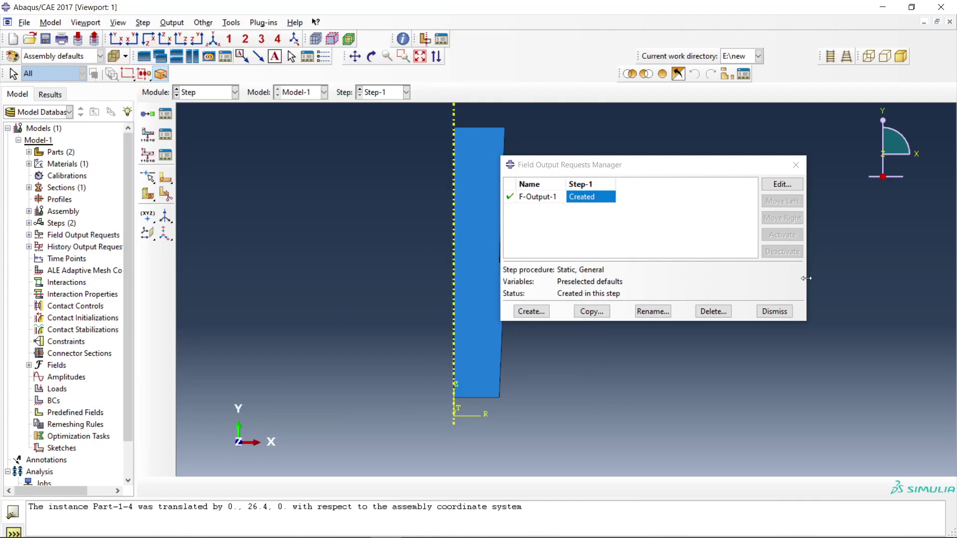
click(775, 311)
Step: Examine the Energy variables in the H-Output-1 history output request, and close the request and its manager
click(165, 156)
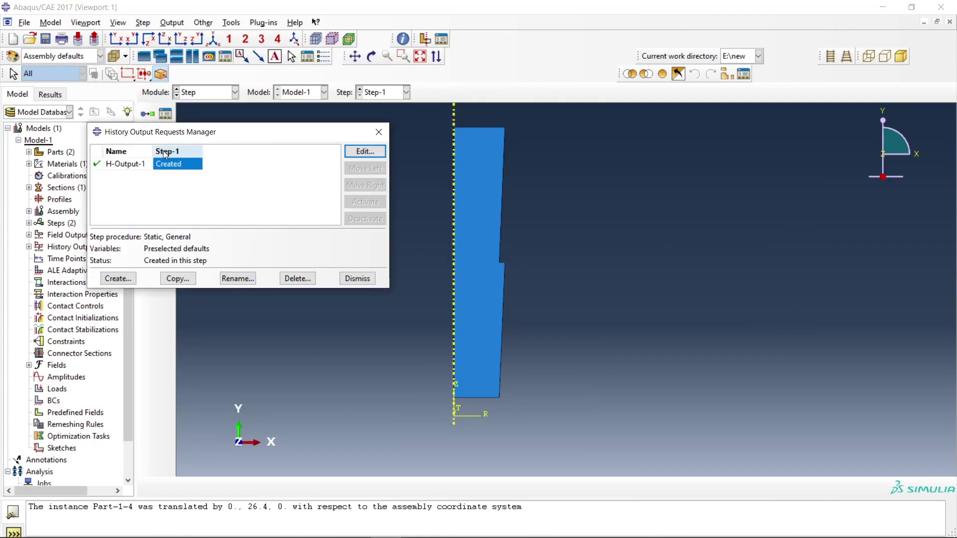
click(352, 151)
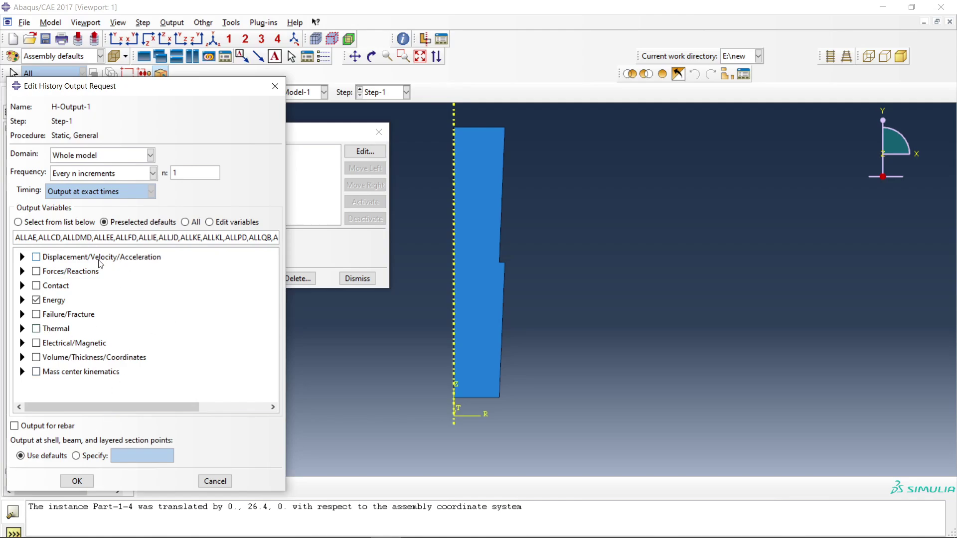
click(21, 300)
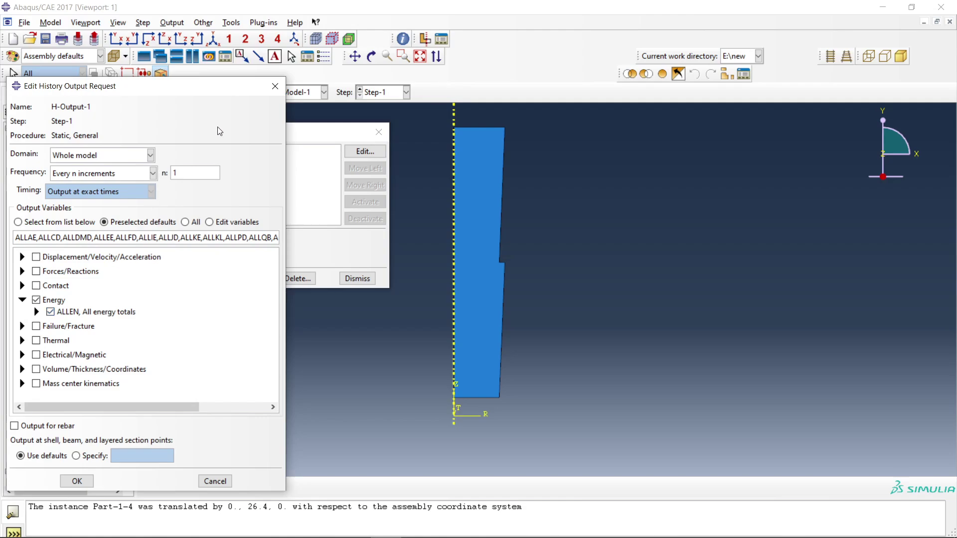
click(277, 89)
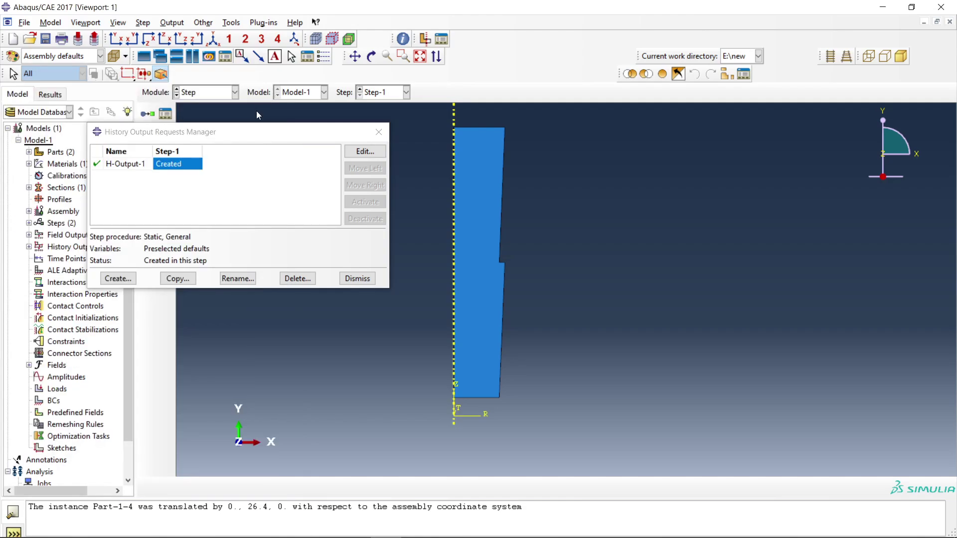
click(357, 279)
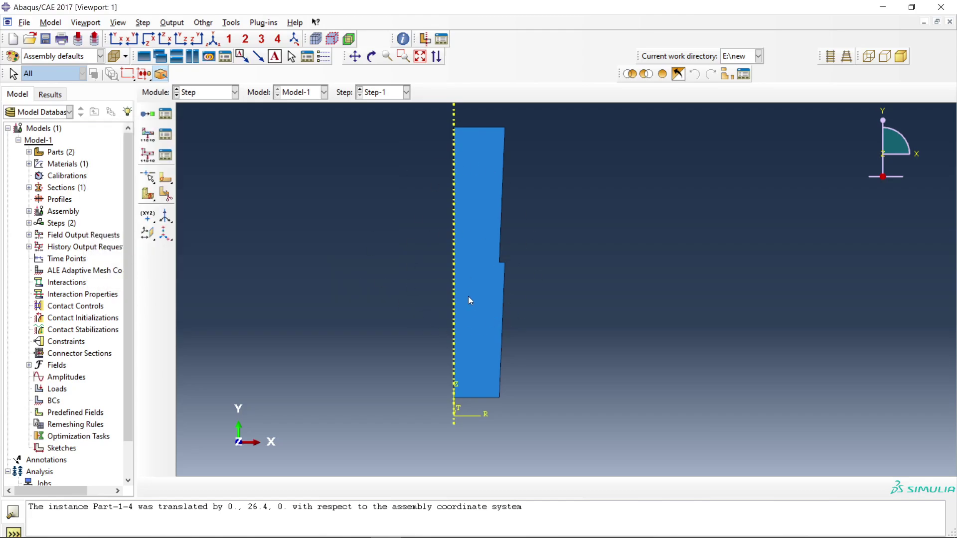
Step: Switch to the Part module and open the part manager
click(198, 95)
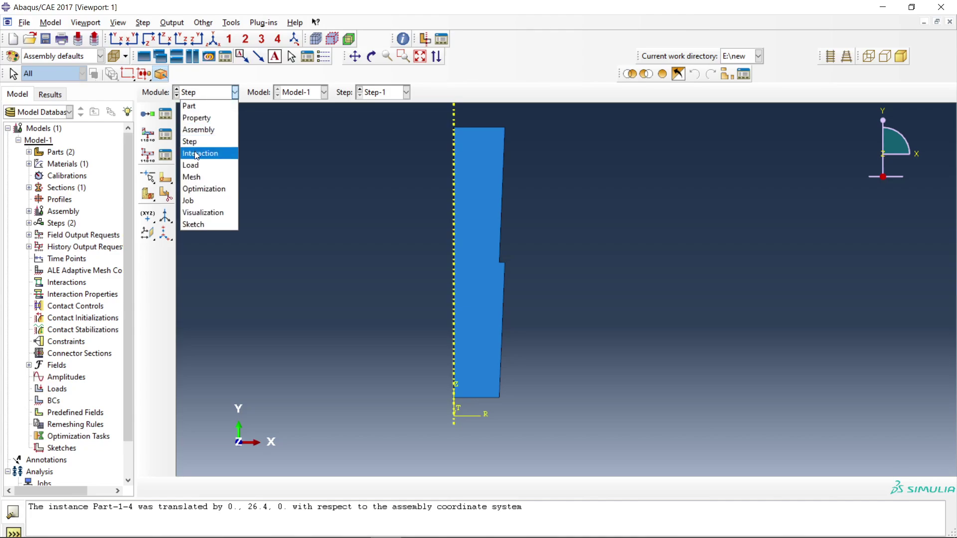
click(197, 153)
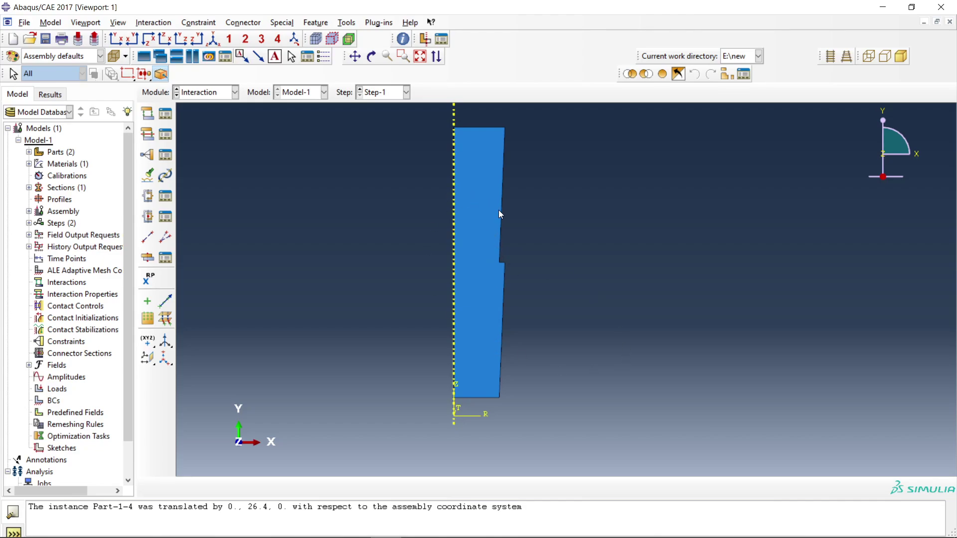
click(196, 95)
click(200, 107)
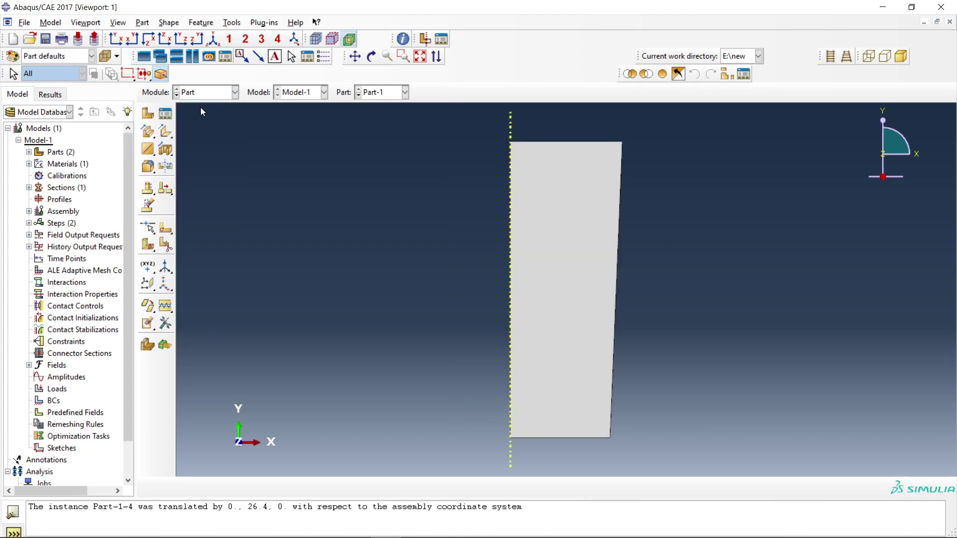
click(165, 113)
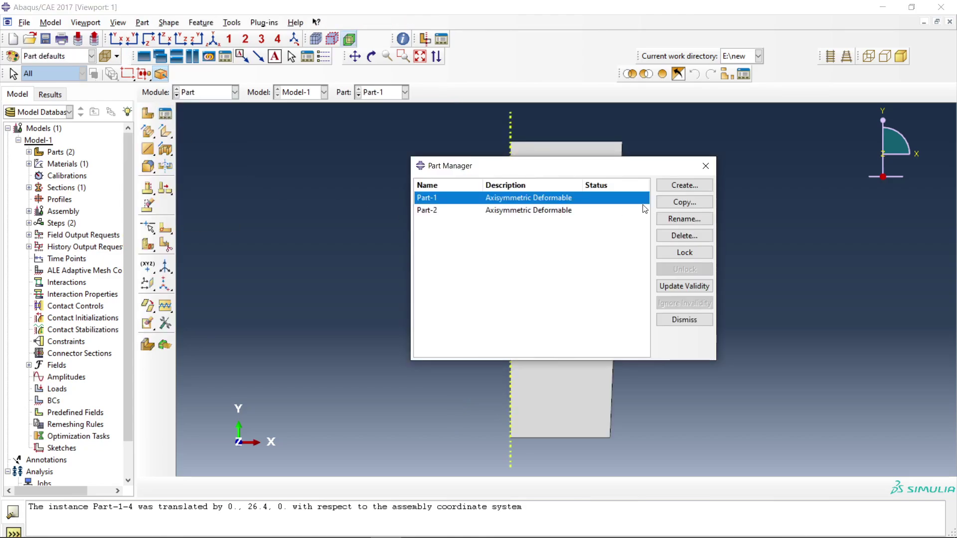
Step: Create an axisymmetric discrete rigid wire part named roller with an approximate size of 200, and close the part manager
drag(619, 168, 485, 167)
click(563, 186)
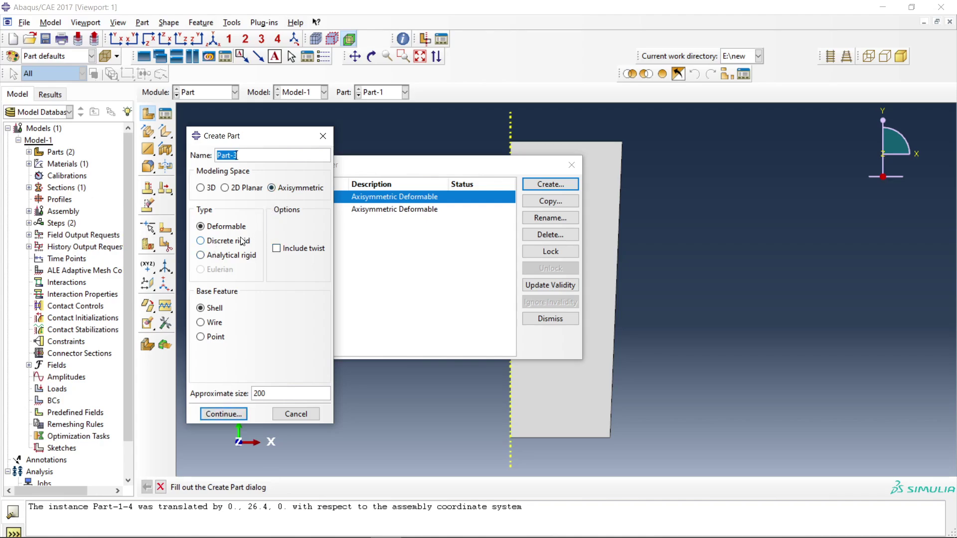
click(223, 243)
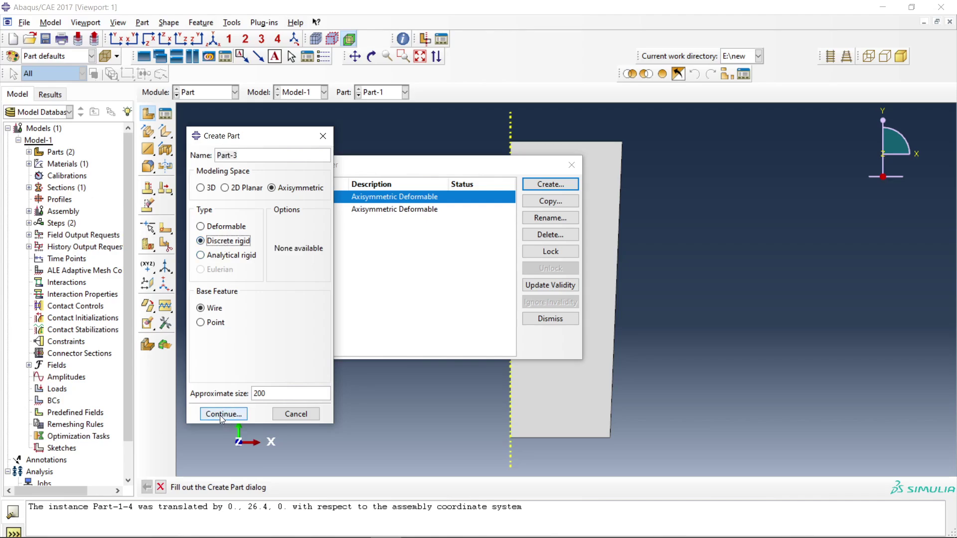
drag(245, 155, 175, 166)
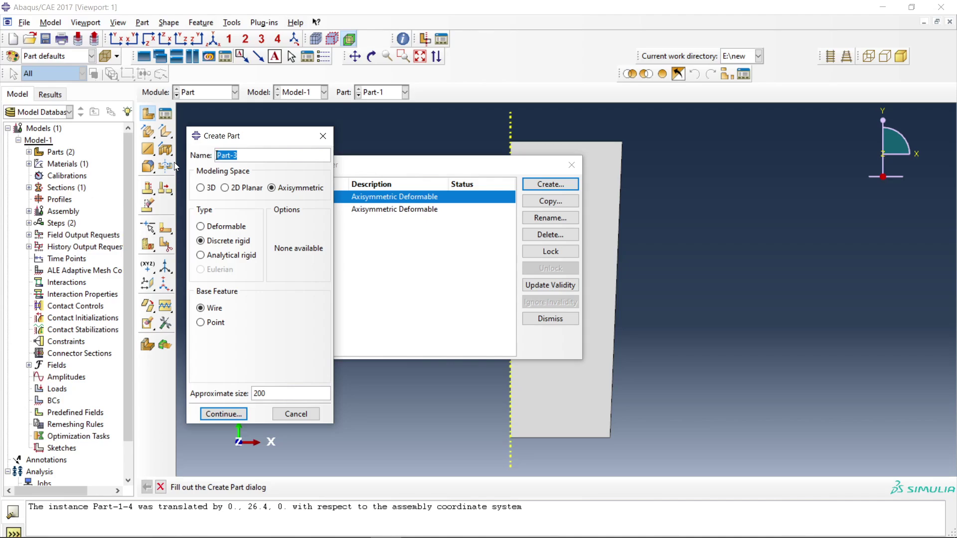
text(roller)
click(223, 415)
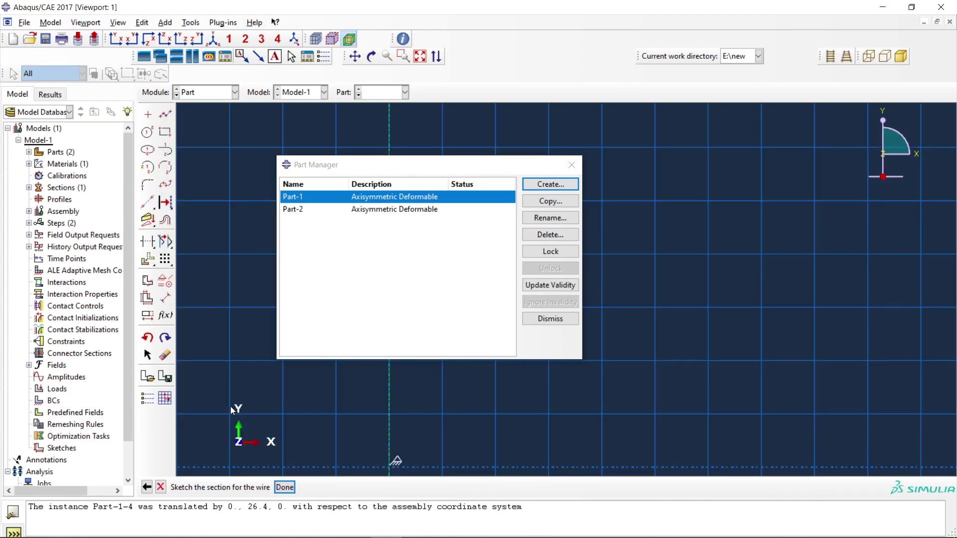
click(571, 166)
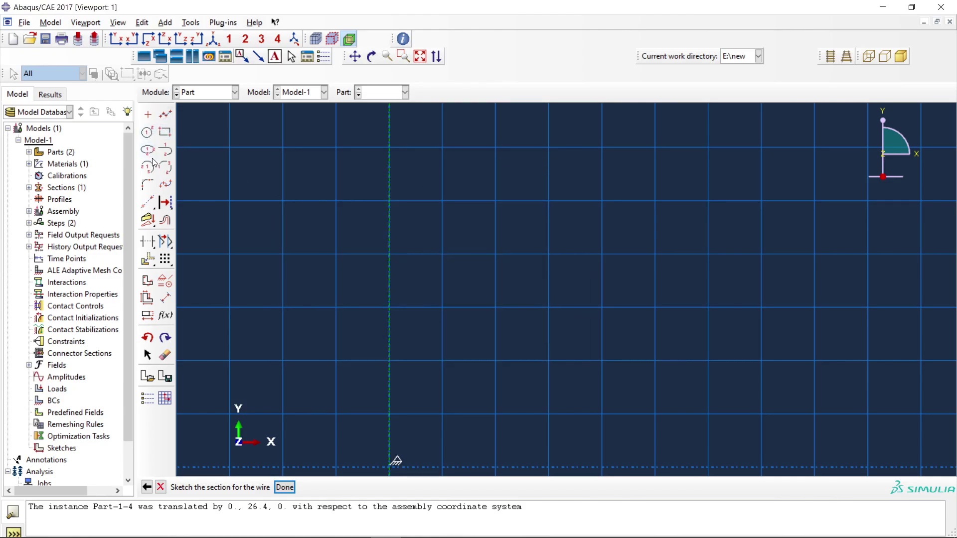
Step: Sketch a circle centred on the axis of revolution and a vertical line along the axis across its full diameter
click(149, 135)
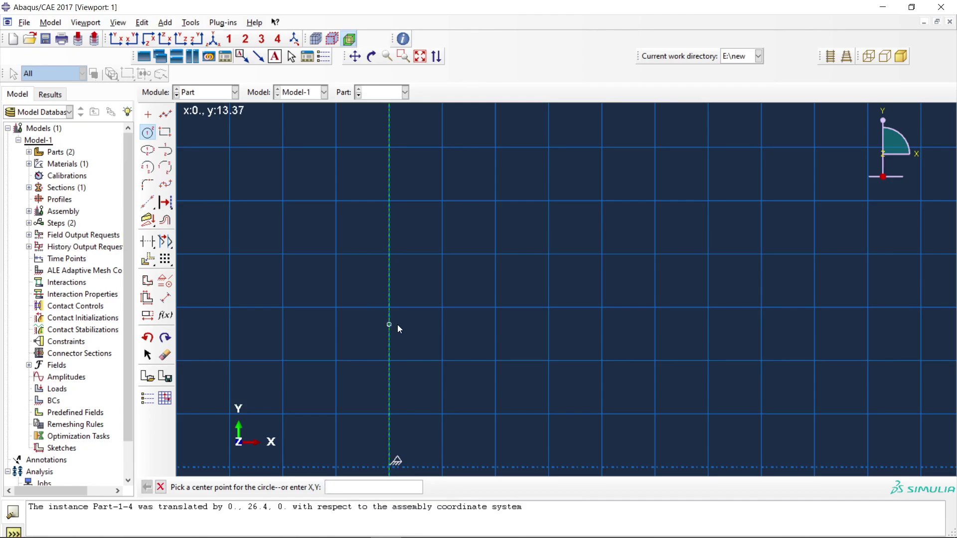
click(389, 308)
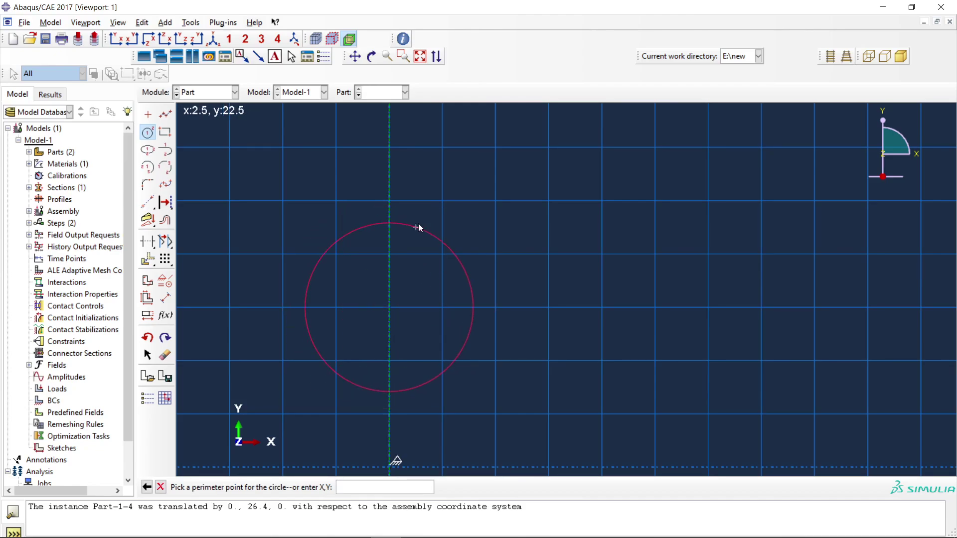
click(416, 241)
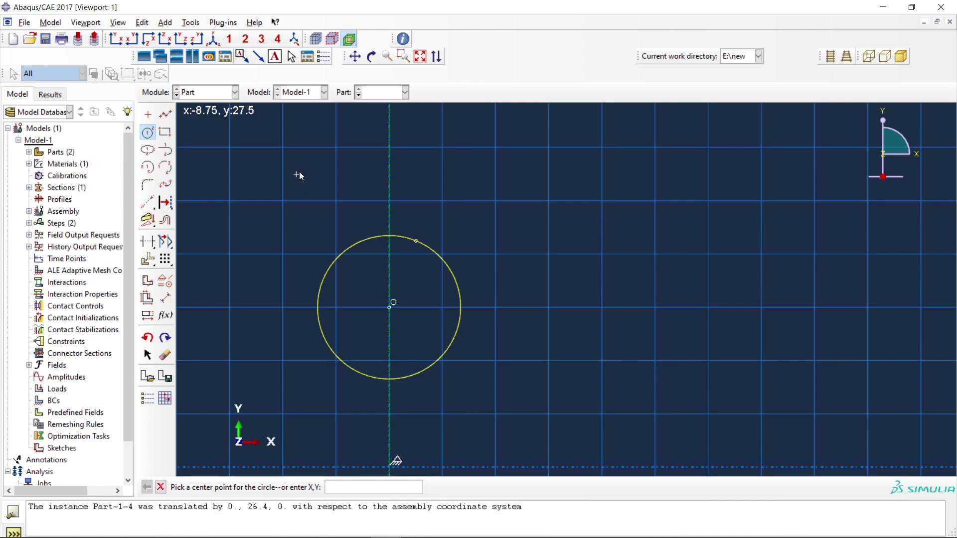
click(165, 115)
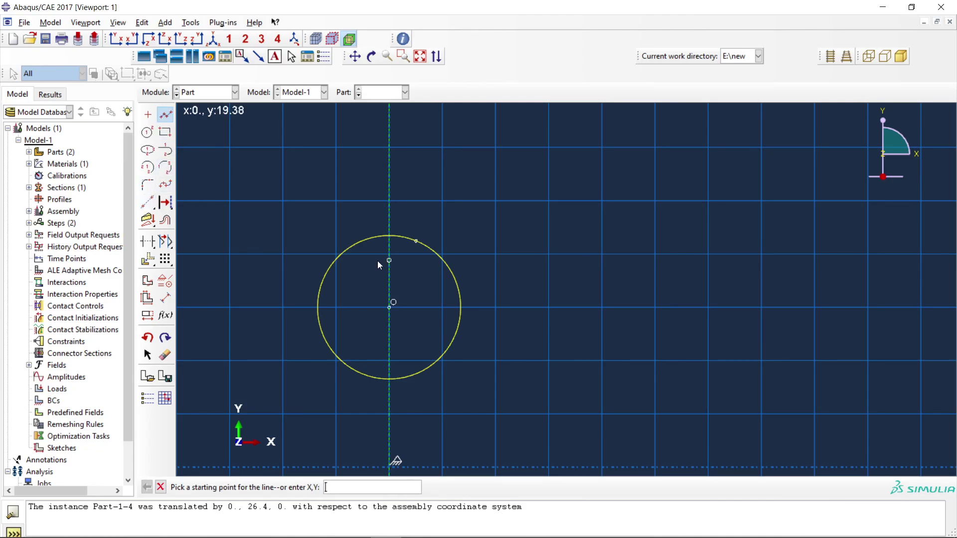
click(390, 239)
click(389, 378)
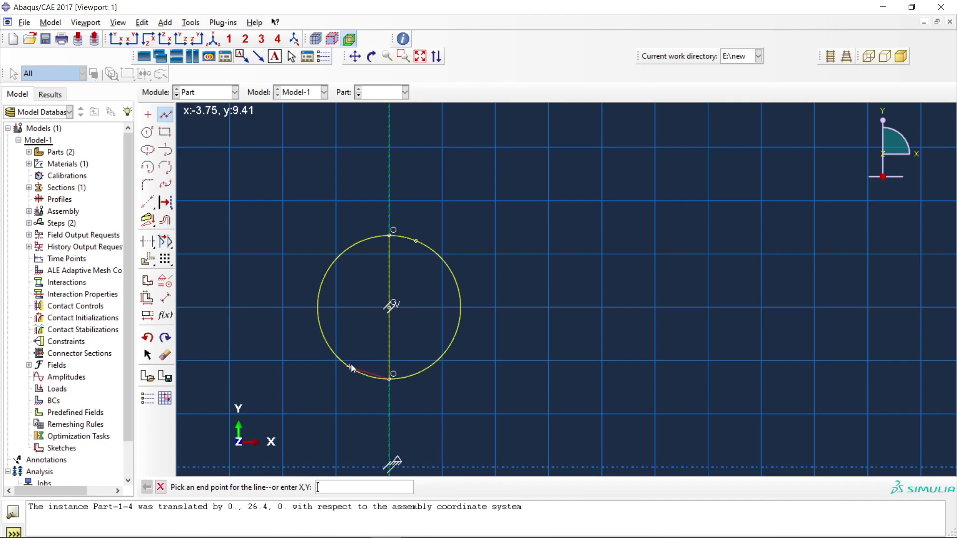
Step: Trim the circle's negative-X half and the vertical diameter line, and finish the roller sketch as a semicircular wire
click(151, 244)
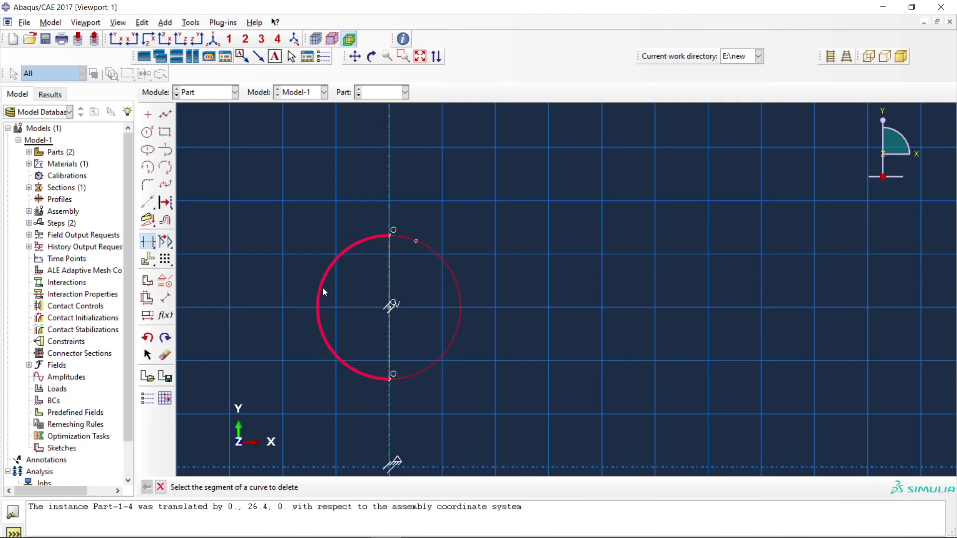
click(322, 288)
click(385, 300)
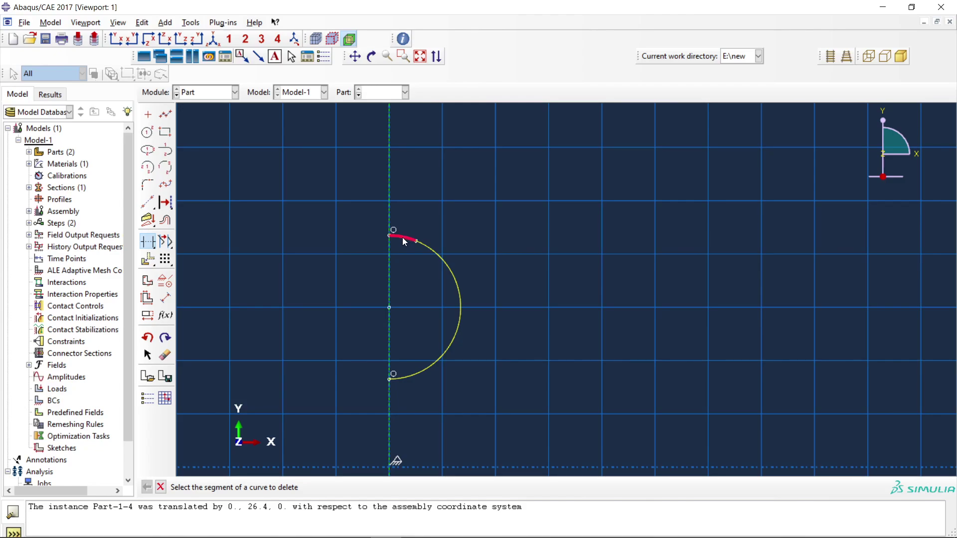
click(160, 487)
click(284, 488)
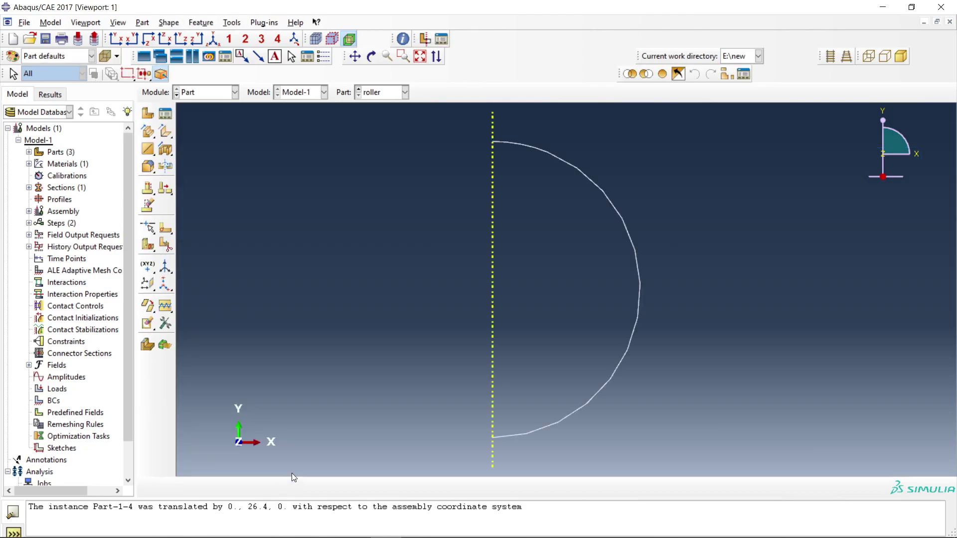
Step: Switch to the Assembly module and add an independent instance of the roller part
click(208, 94)
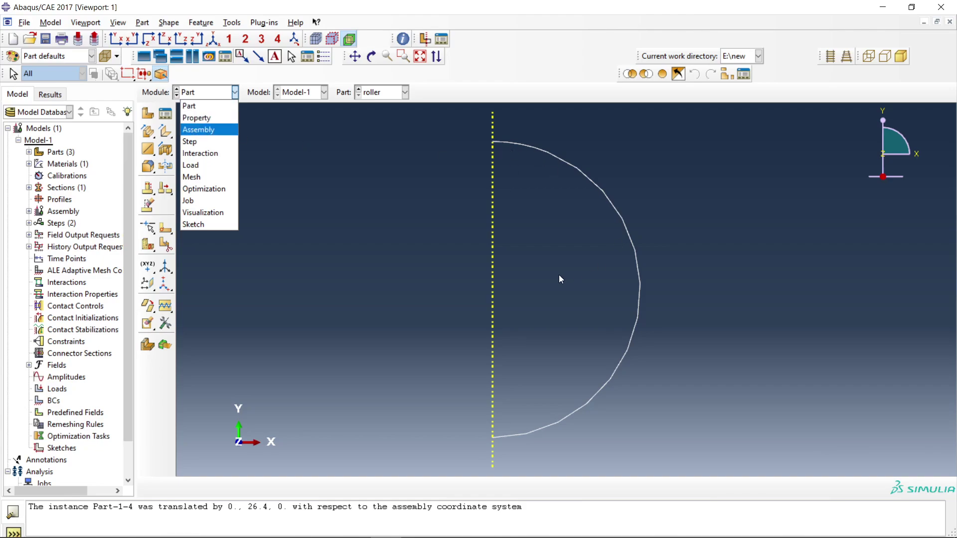
click(199, 119)
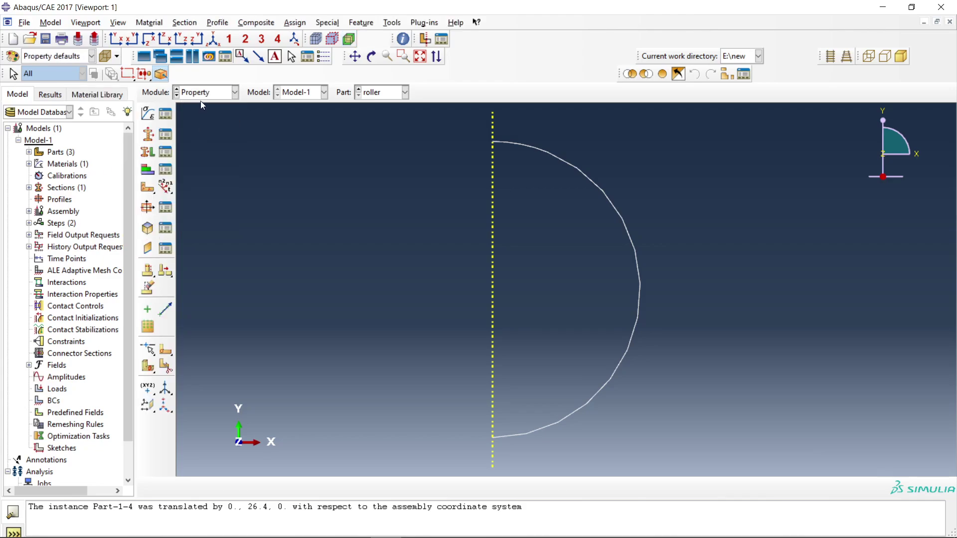
click(201, 95)
click(199, 130)
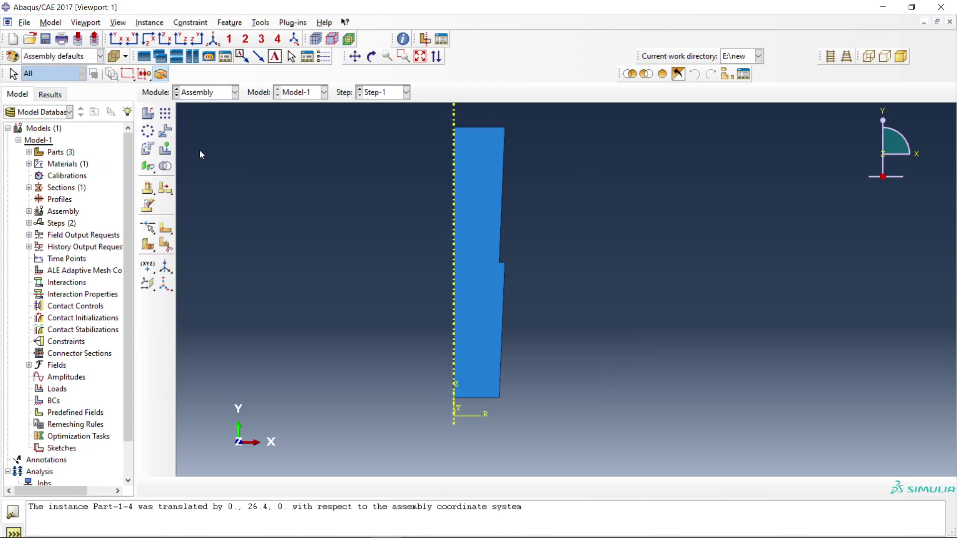
click(148, 114)
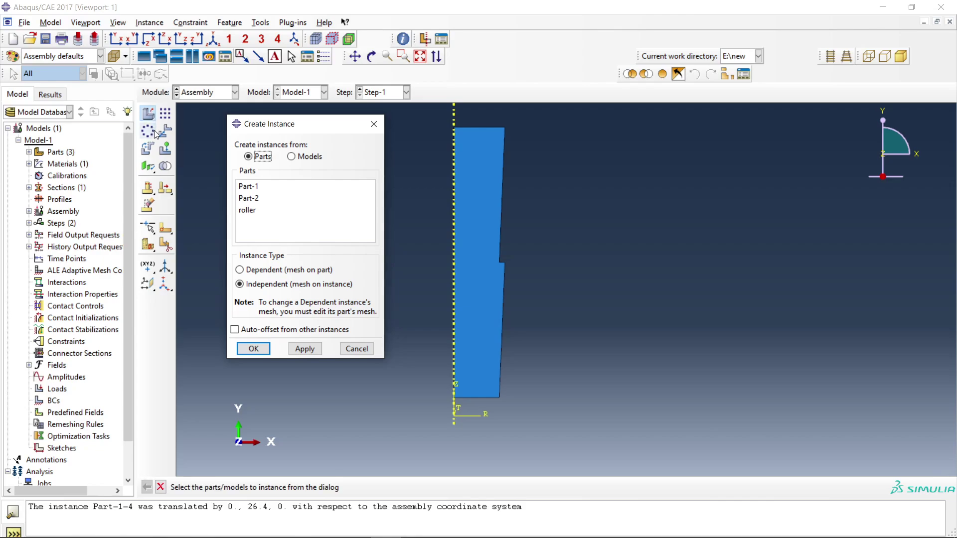
click(249, 211)
click(254, 350)
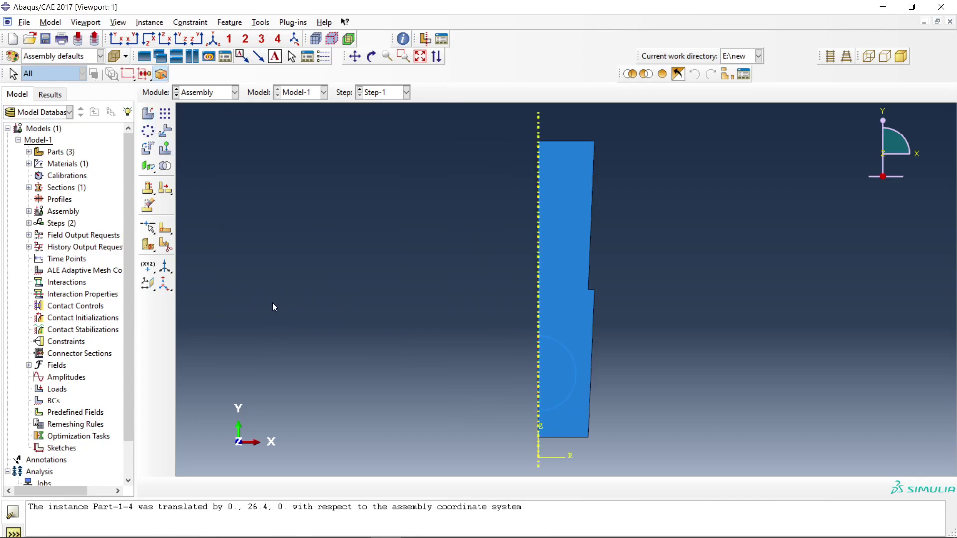
Step: Translate the roller instance from its lowest point on the axis to the stacked parts' top corner on the axis
click(165, 131)
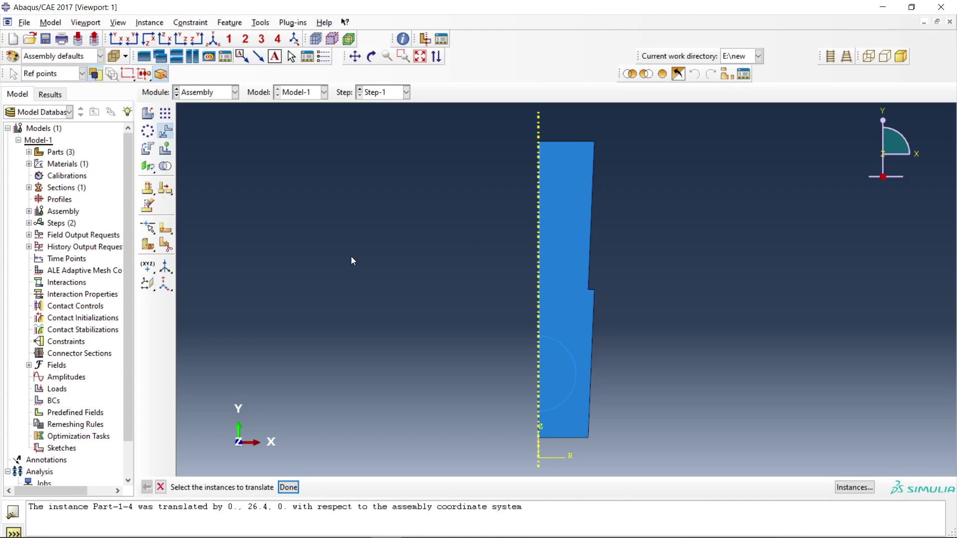
click(557, 409)
click(289, 487)
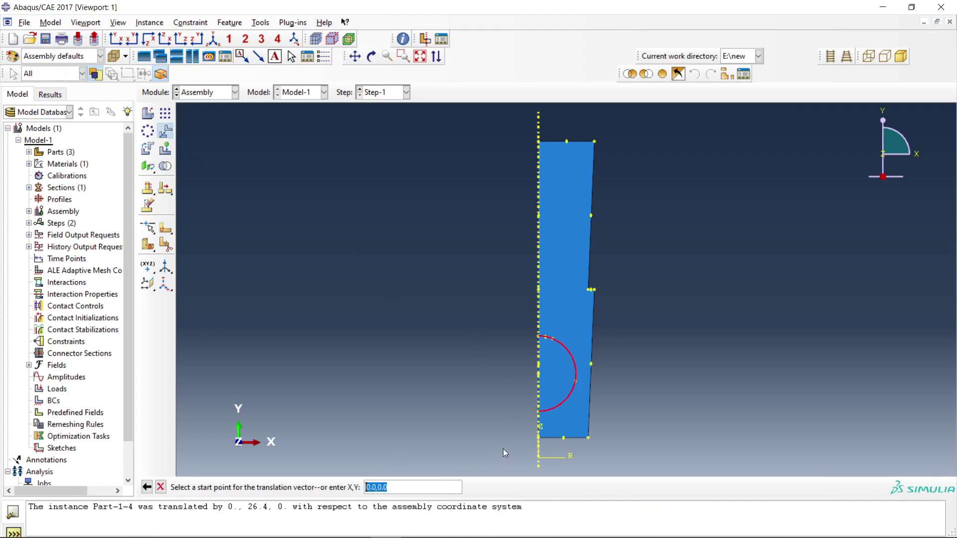
click(540, 412)
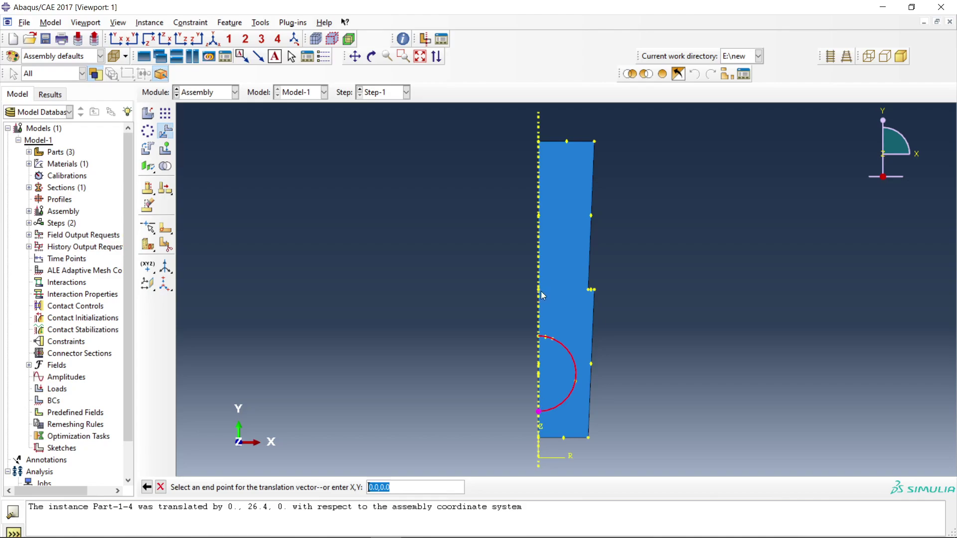
click(538, 142)
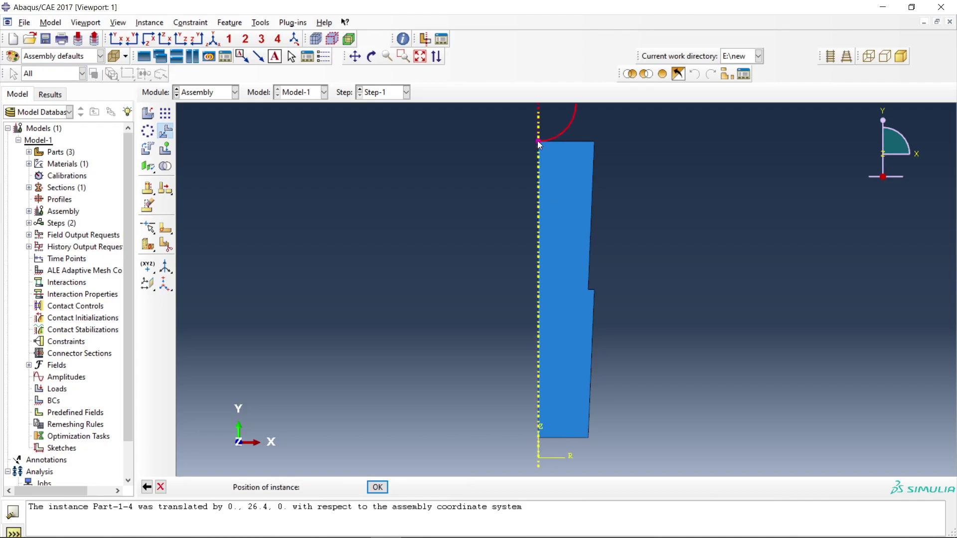
scroll(532, 263, down, 3)
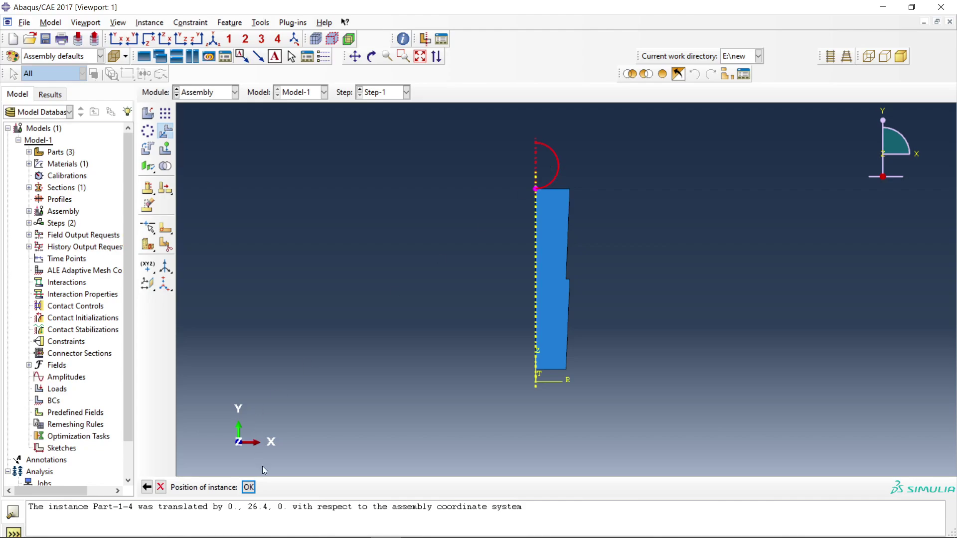
click(248, 487)
Step: Switch to the Interaction module and start a surface-to-surface contact (Standard) interaction named Int-1 in Step-1
click(234, 92)
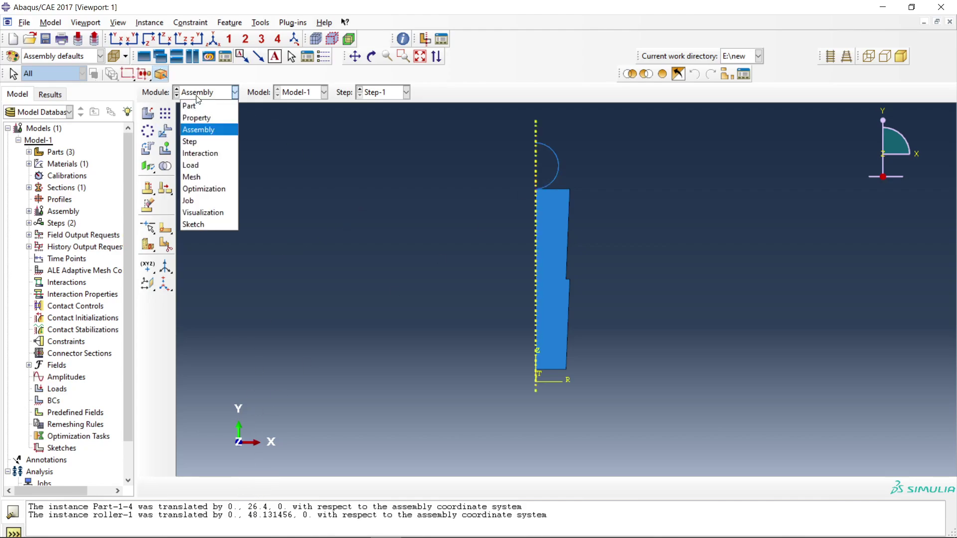
click(201, 153)
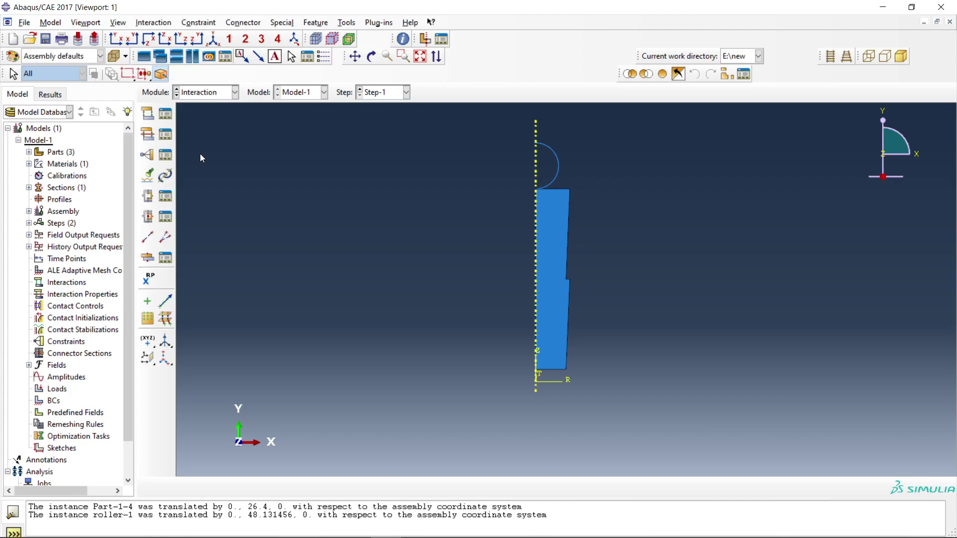
scroll(571, 159, down, 3)
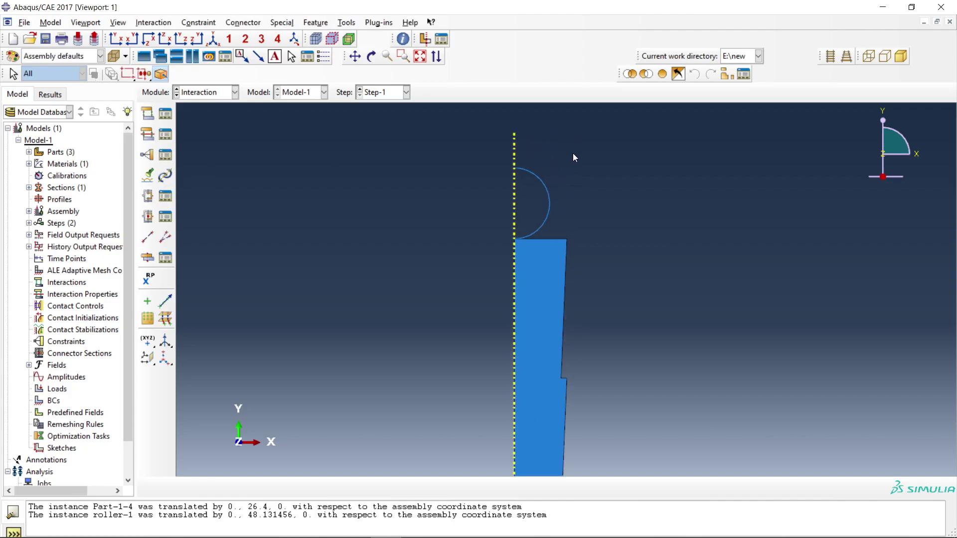
click(164, 116)
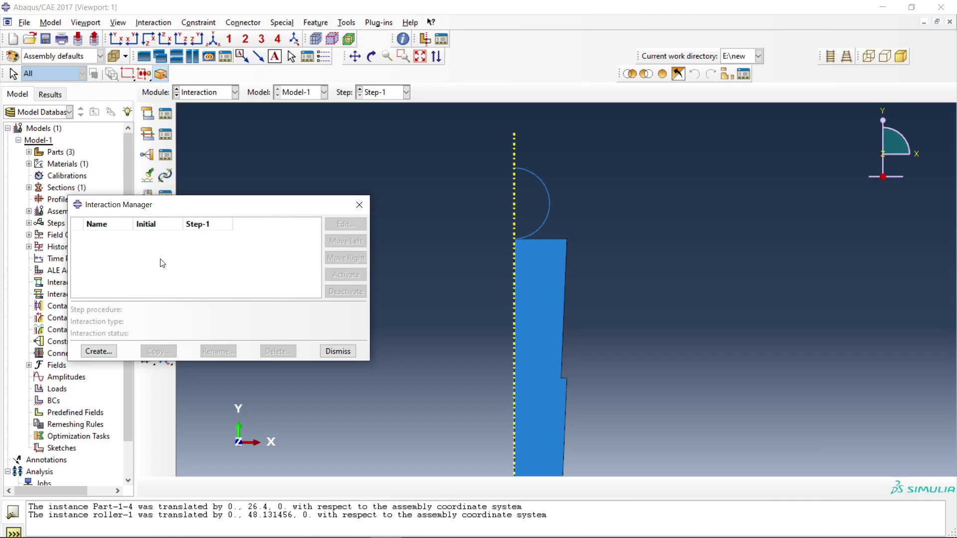
click(101, 351)
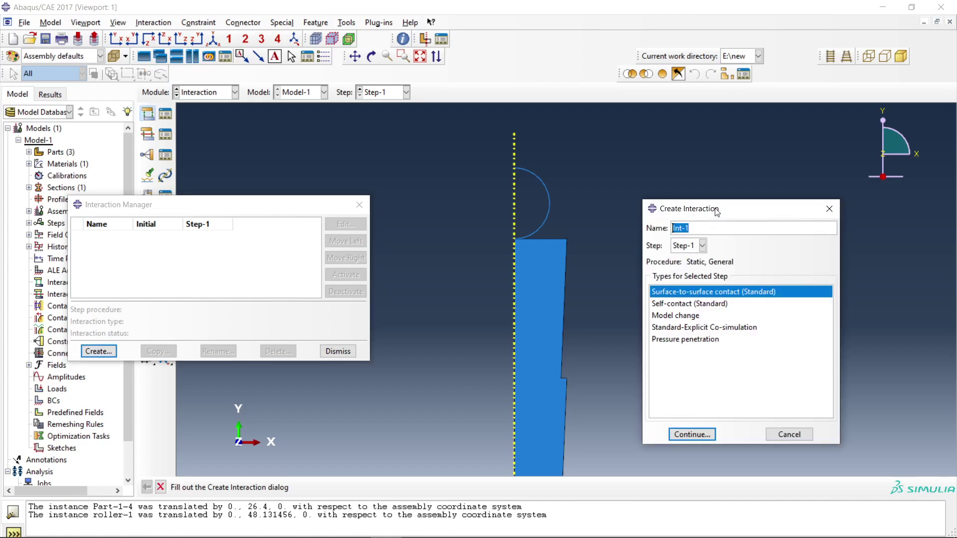
drag(713, 211, 249, 151)
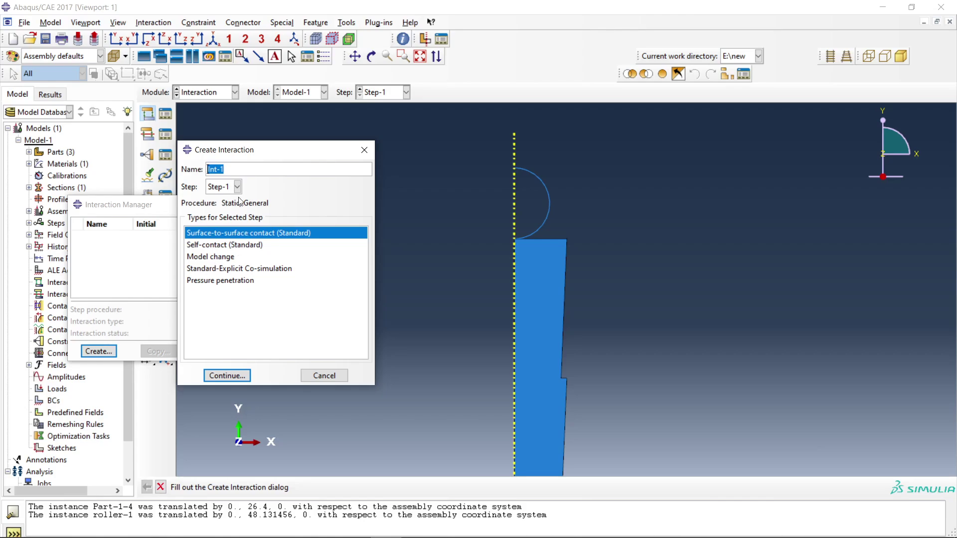
key(Return)
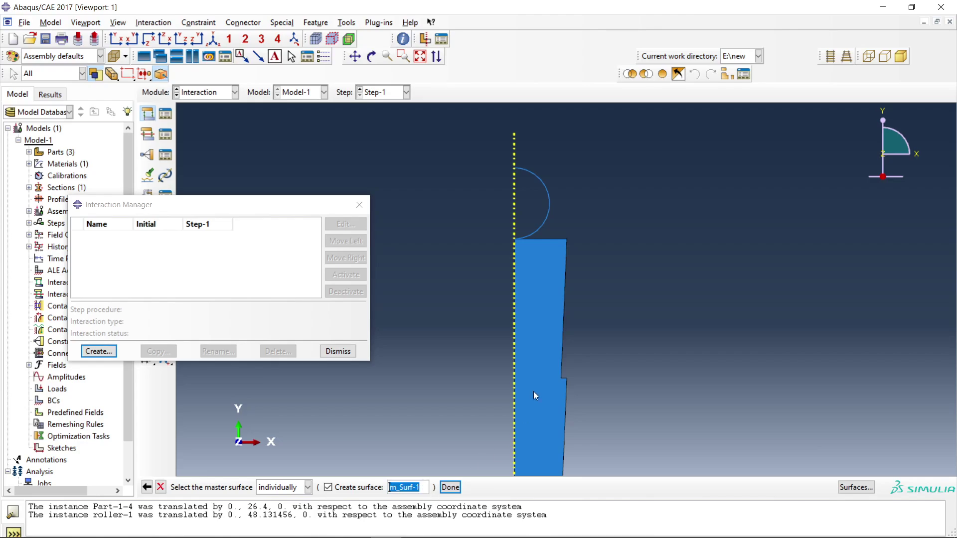
Step: Assign the roller arc's outer (yellow) side as the master surface and the upper part's top edge as the slave surface
click(543, 226)
click(449, 487)
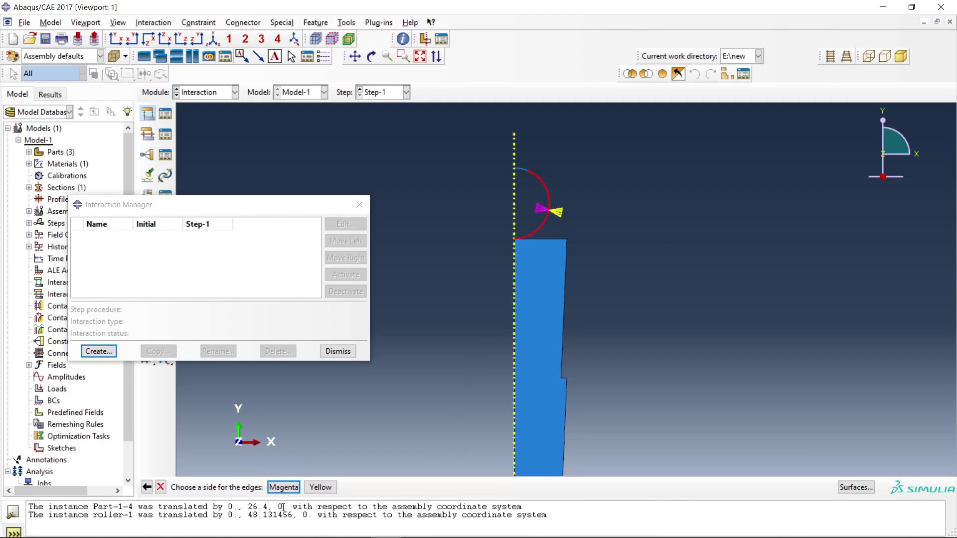
click(320, 487)
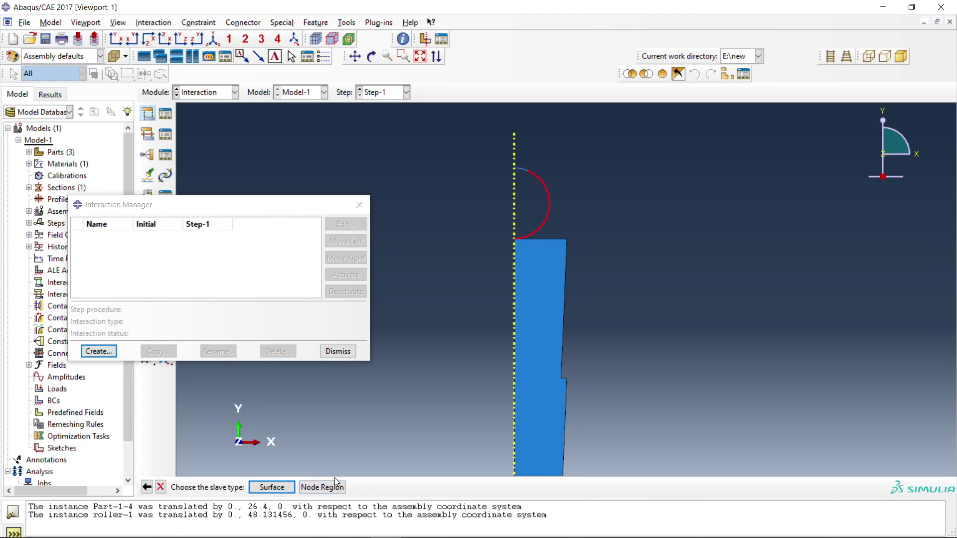
click(273, 489)
click(272, 487)
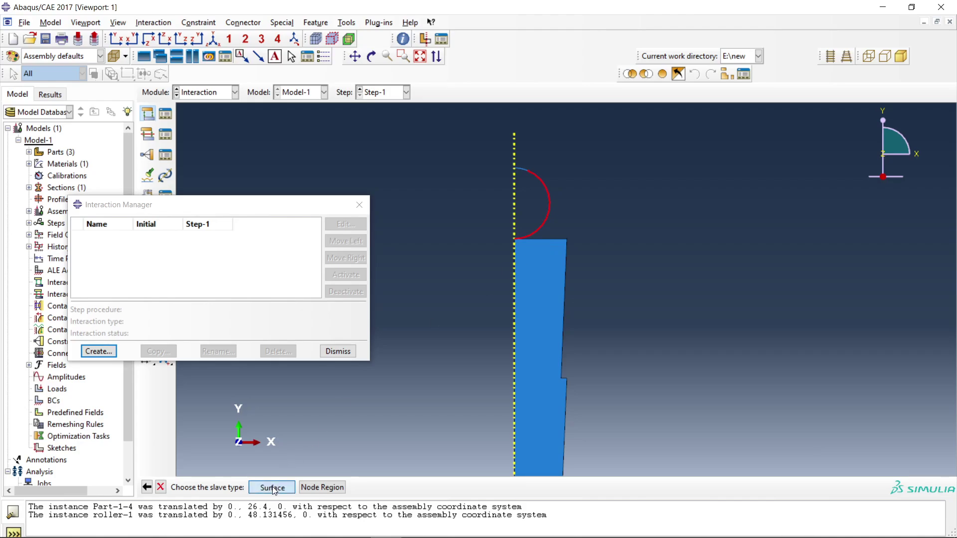
click(534, 239)
scroll(534, 238, up, 8)
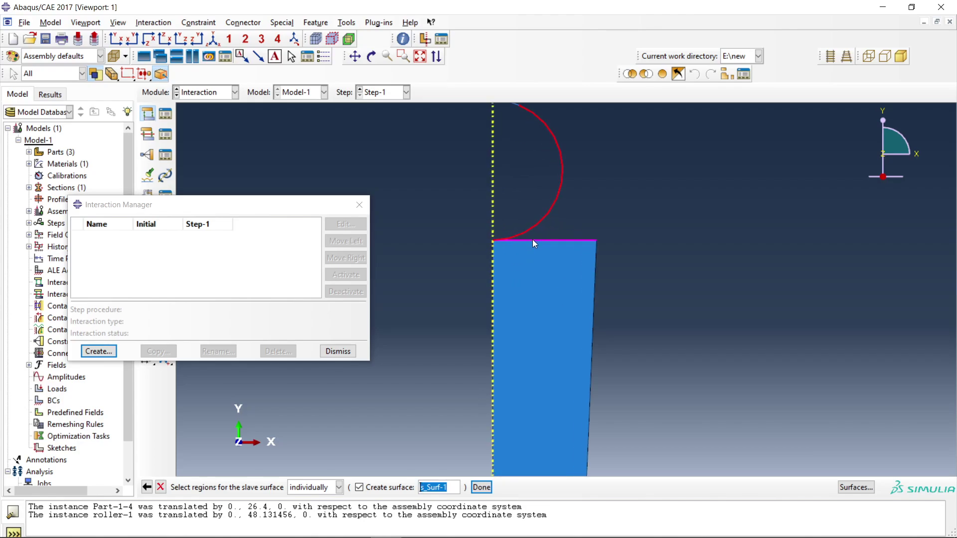
scroll(508, 278, down, 3)
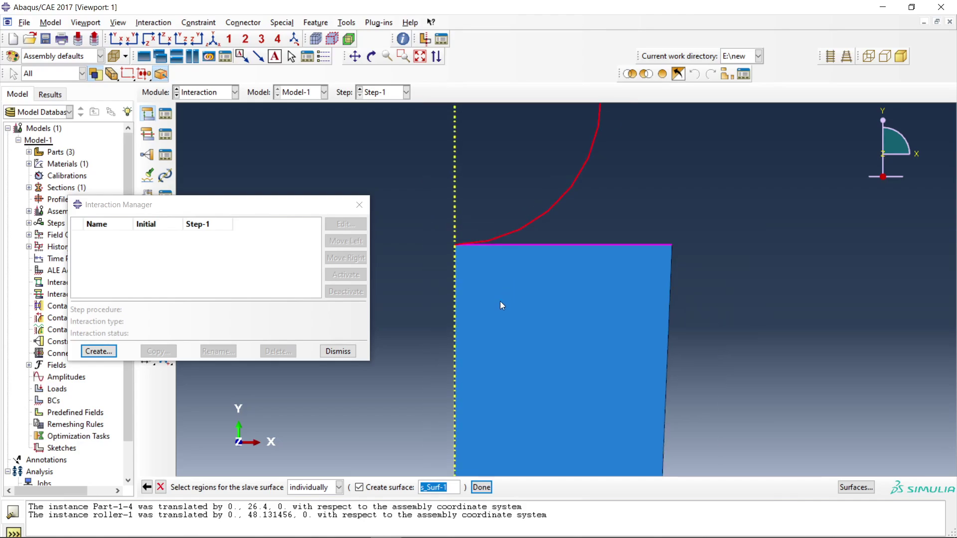
click(481, 487)
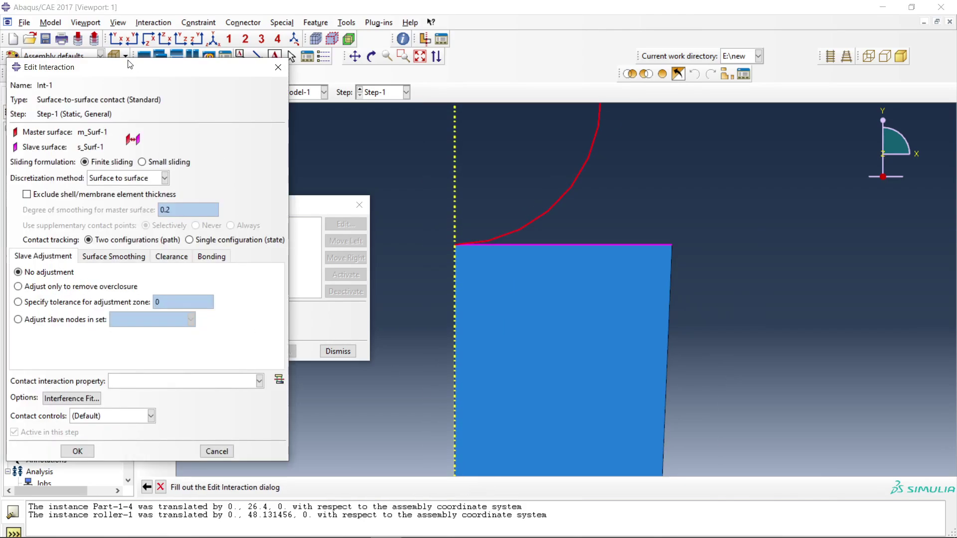
Step: Create the contact interaction property IntProp-1 with penalty tangential behavior and a friction coefficient of .01
drag(132, 69, 246, 73)
click(197, 455)
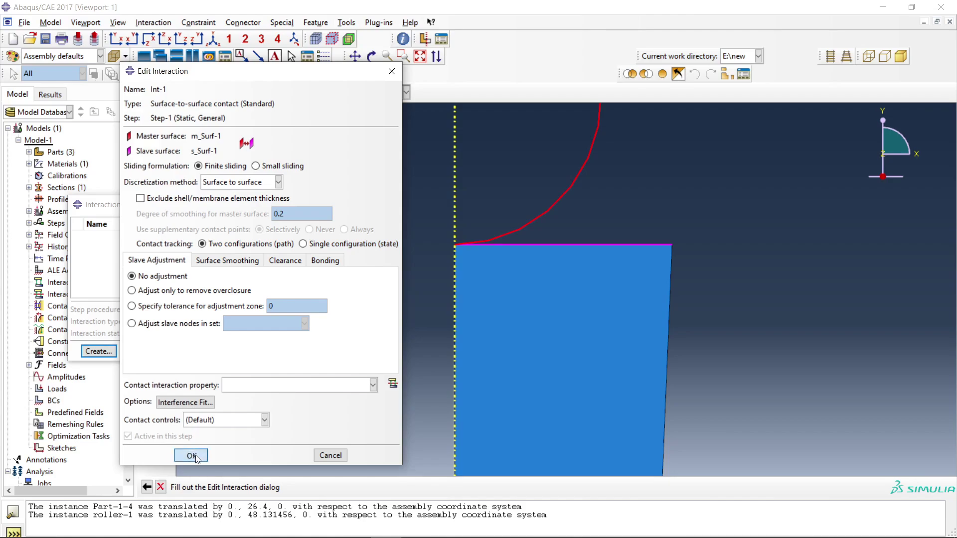
click(305, 240)
click(393, 384)
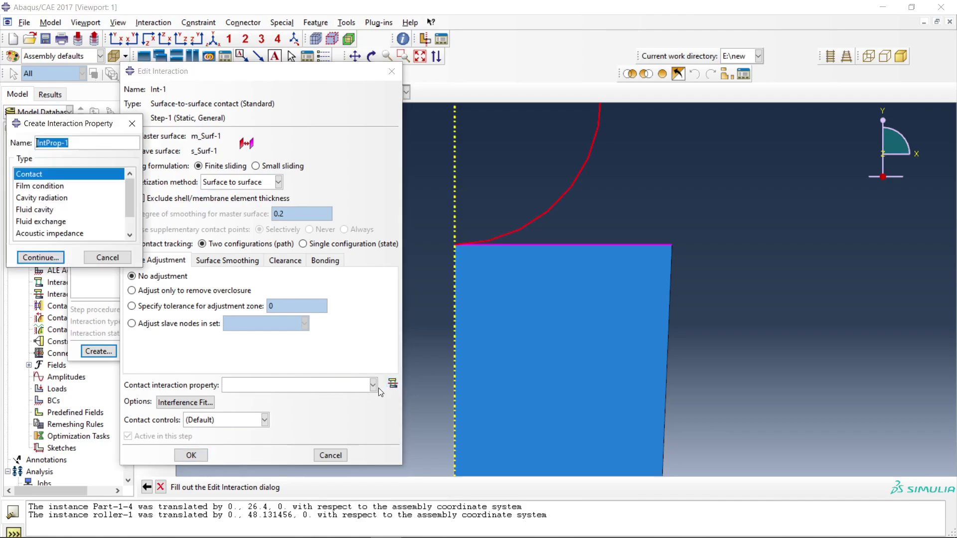
double_click(53, 178)
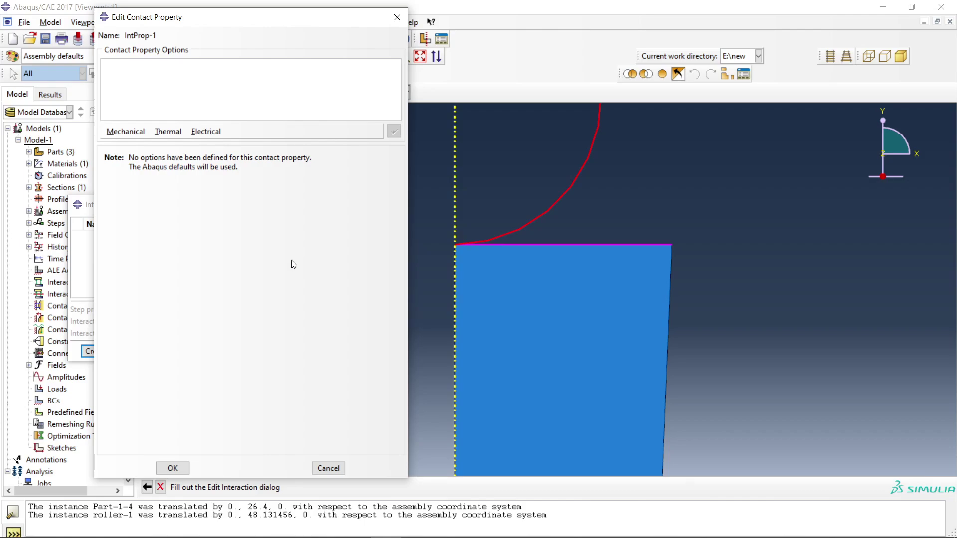
click(126, 131)
click(125, 138)
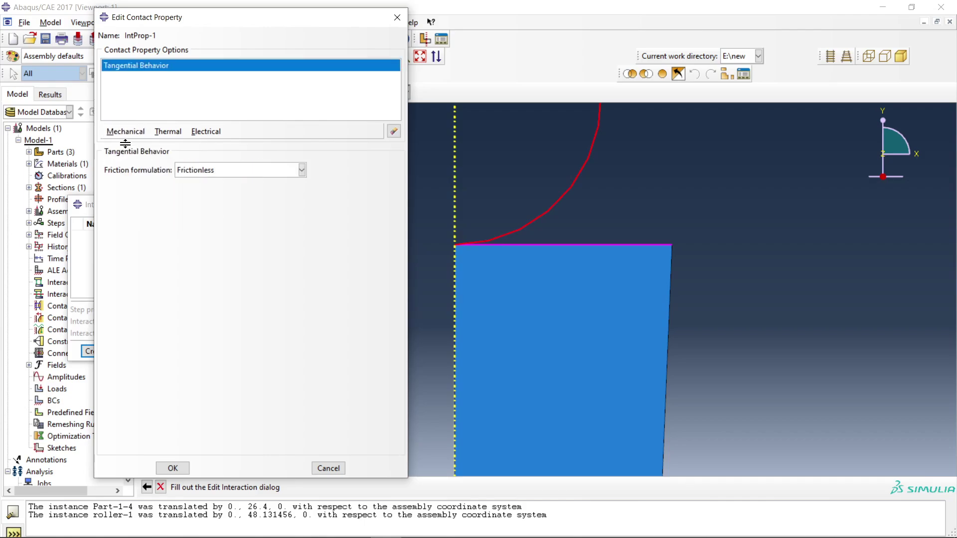
click(258, 174)
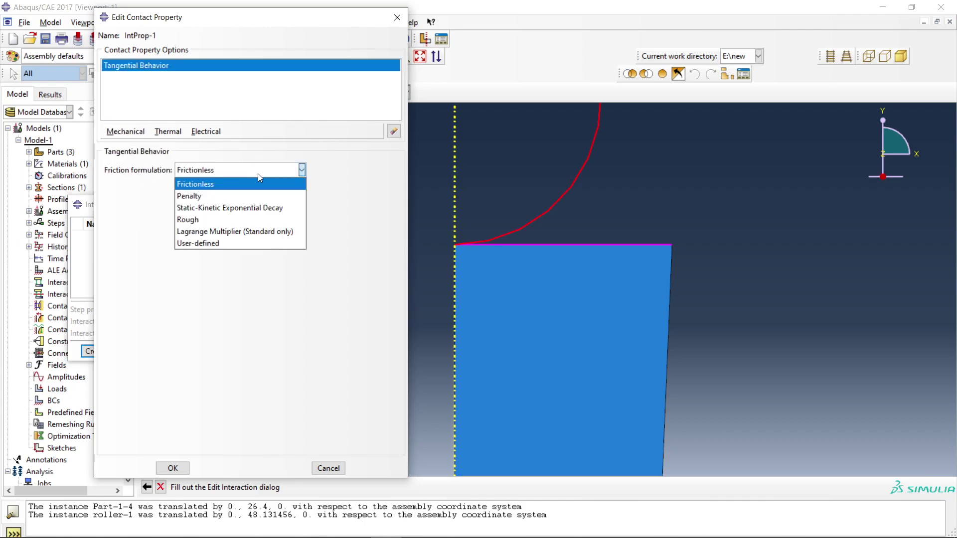
click(232, 196)
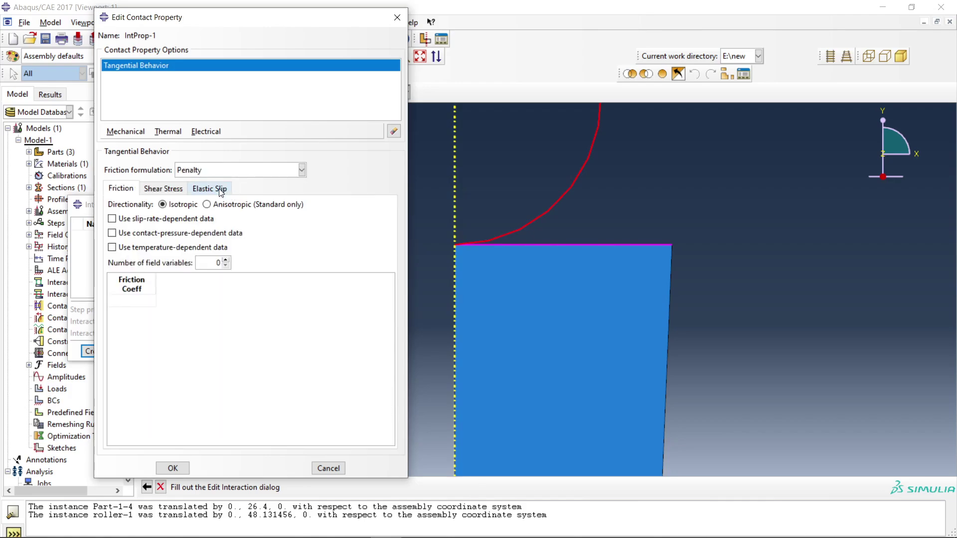
click(135, 301)
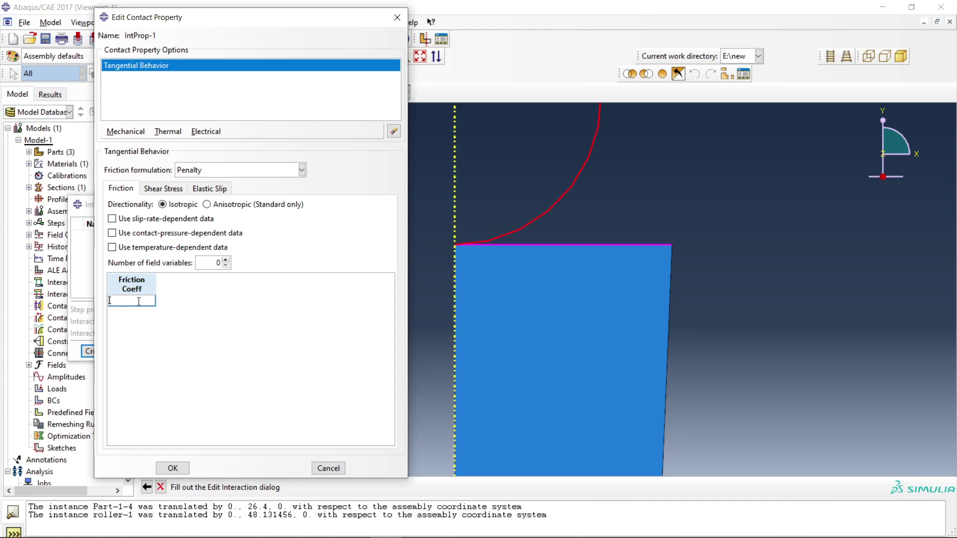
text(.01)
Step: Add normal behavior with "Hard" Contact and separation allowed after contact, and save the contact property
click(120, 131)
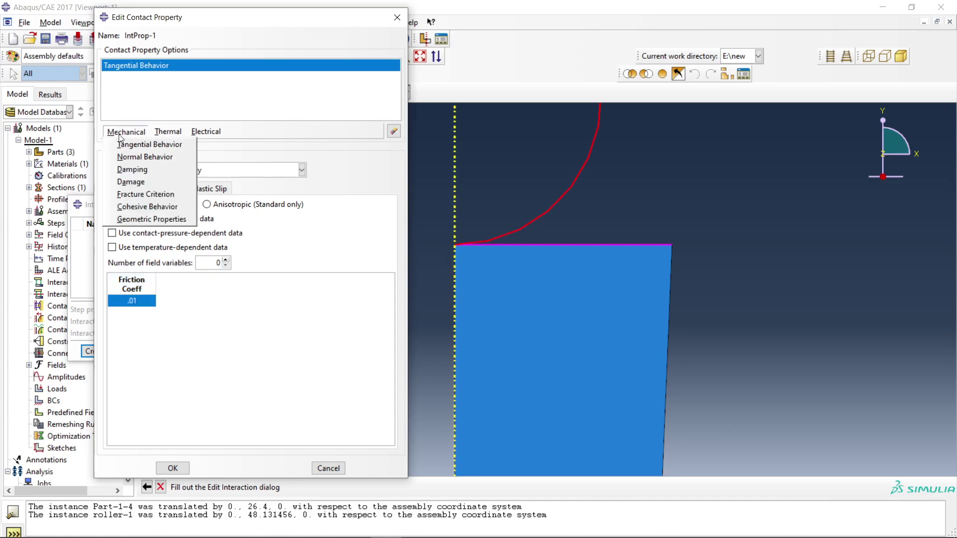
click(145, 157)
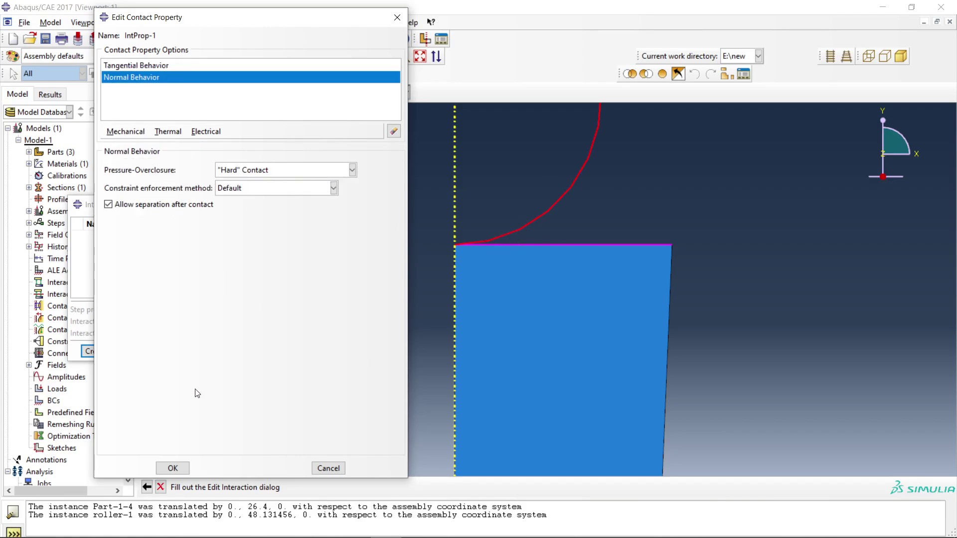
click(172, 468)
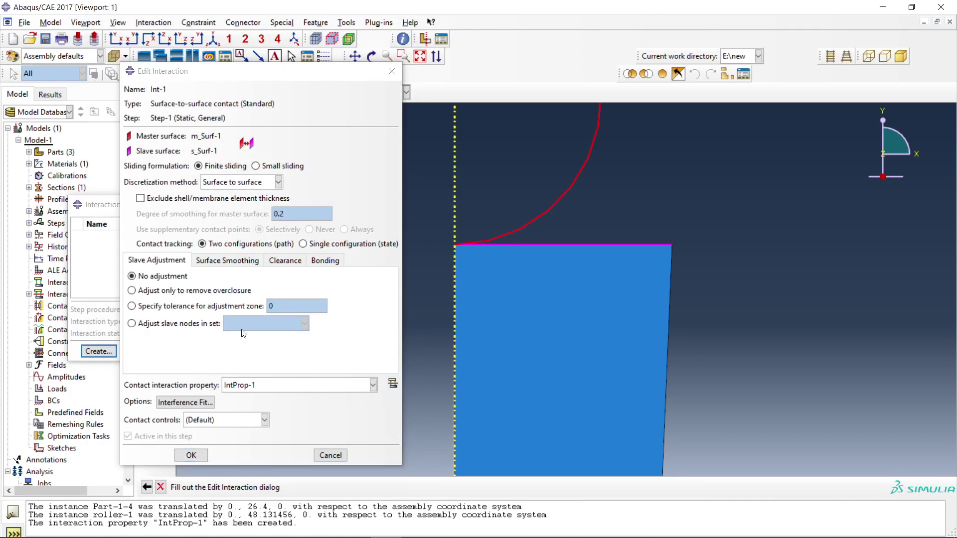
Step: Finish the contact interaction using IntProp-1, close the interaction manager and open the interaction property manager
click(191, 455)
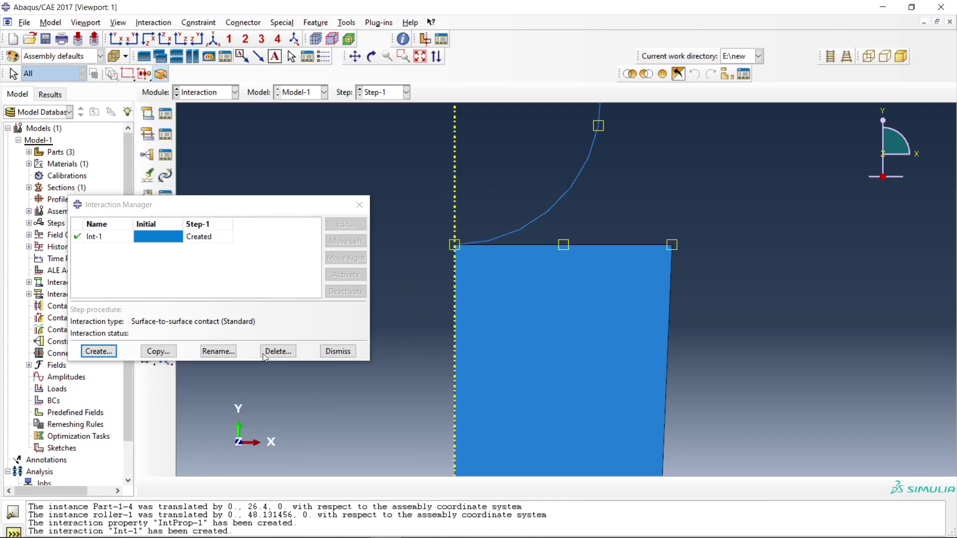
click(352, 206)
click(165, 134)
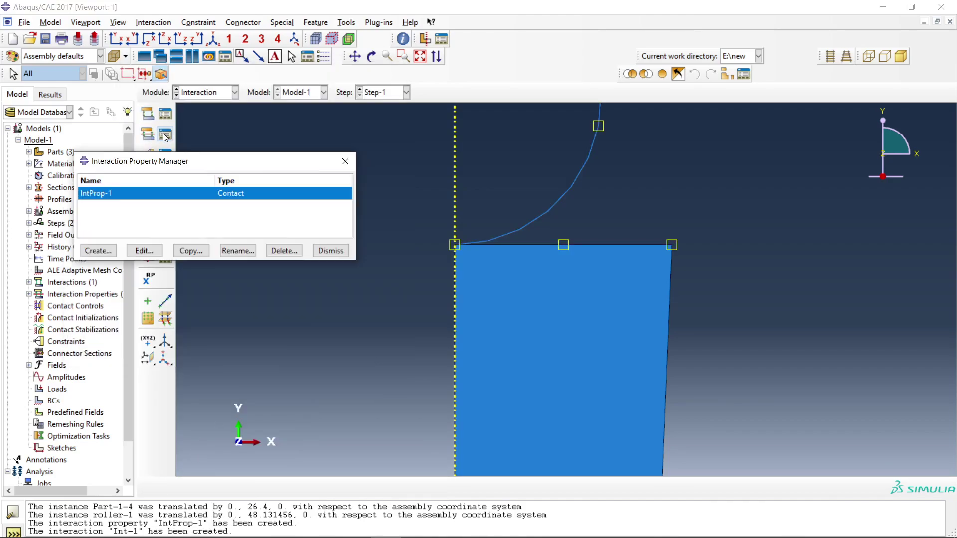
Step: Review the tangential and normal behavior settings of contact property IntProp-1, leaving them unedited, and close the property manager
double_click(123, 195)
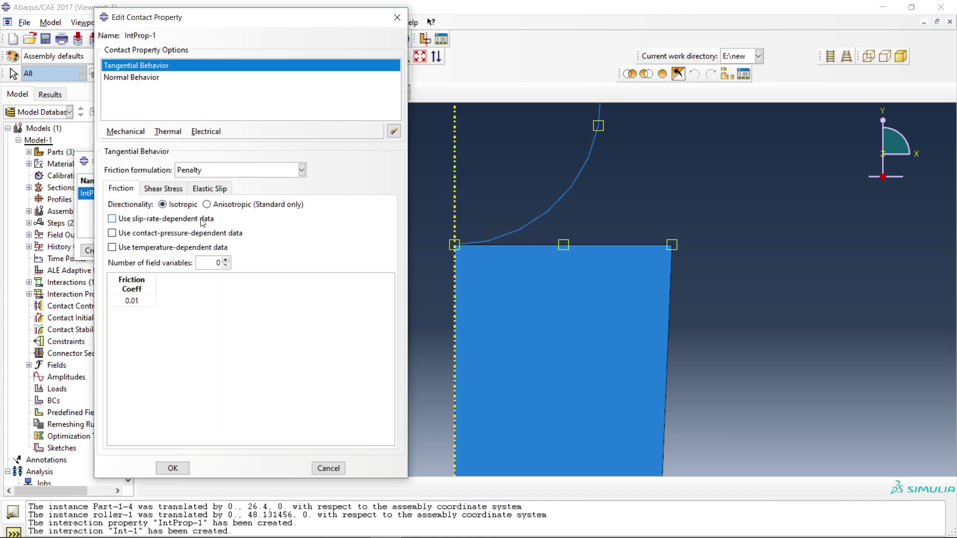
click(125, 130)
click(124, 79)
click(126, 79)
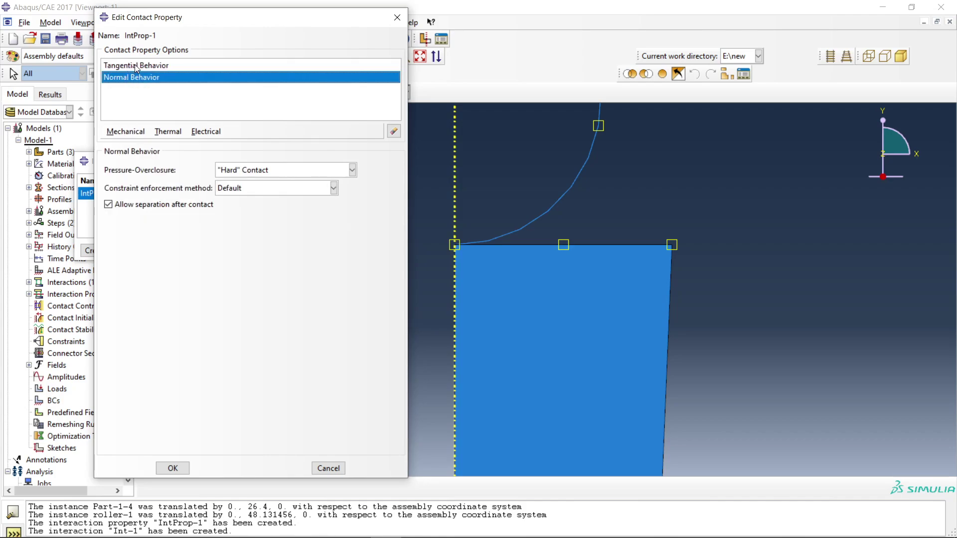
click(137, 66)
click(134, 79)
click(397, 18)
click(330, 250)
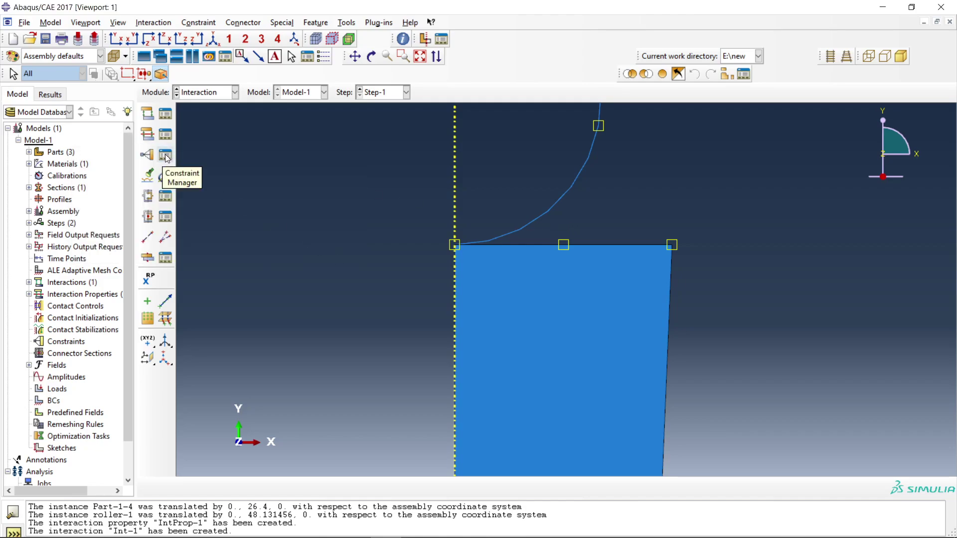
scroll(365, 248, down, 5)
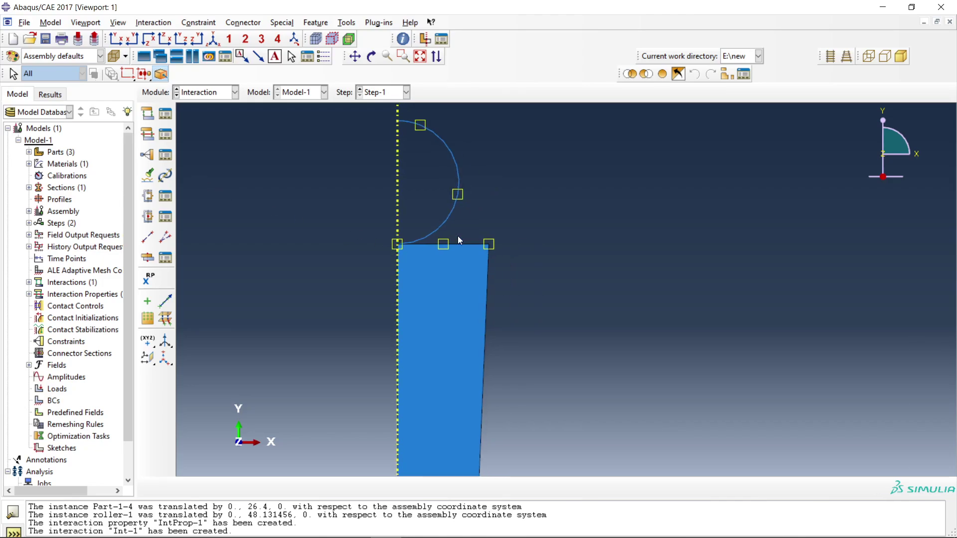
scroll(357, 116, up, 4)
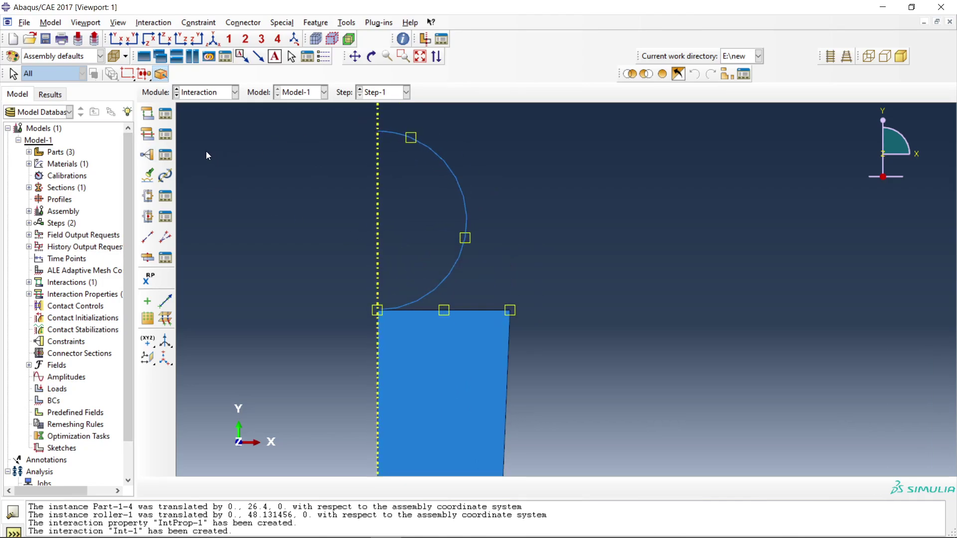
click(166, 154)
click(75, 282)
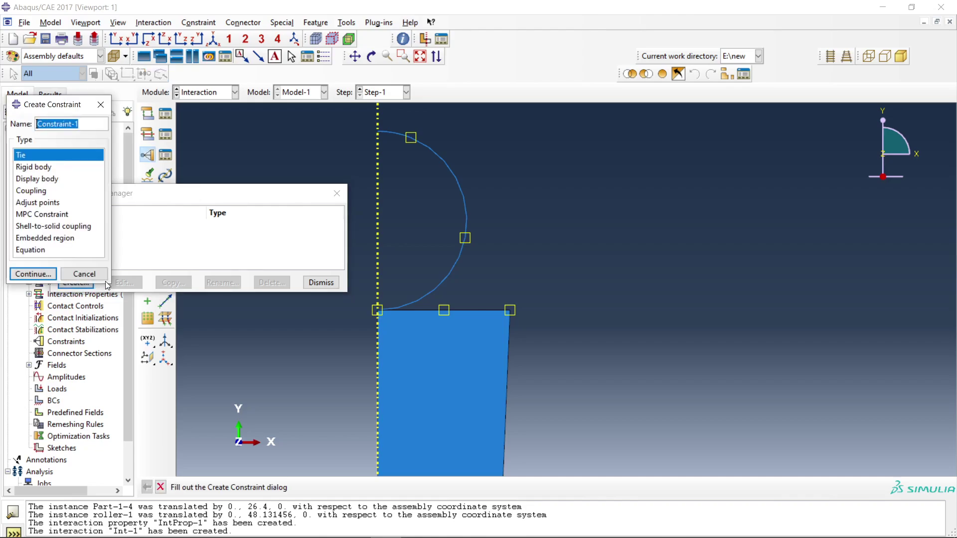
click(338, 193)
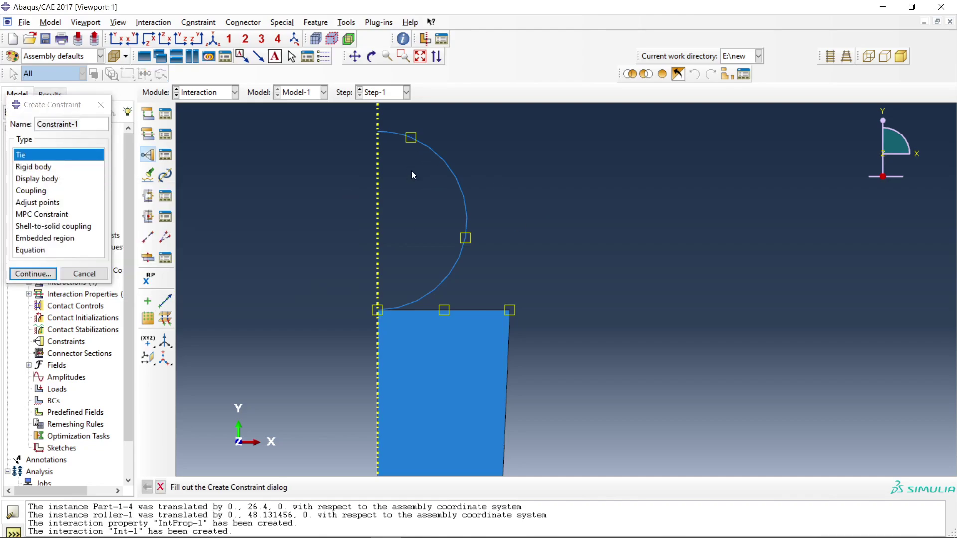
double_click(55, 168)
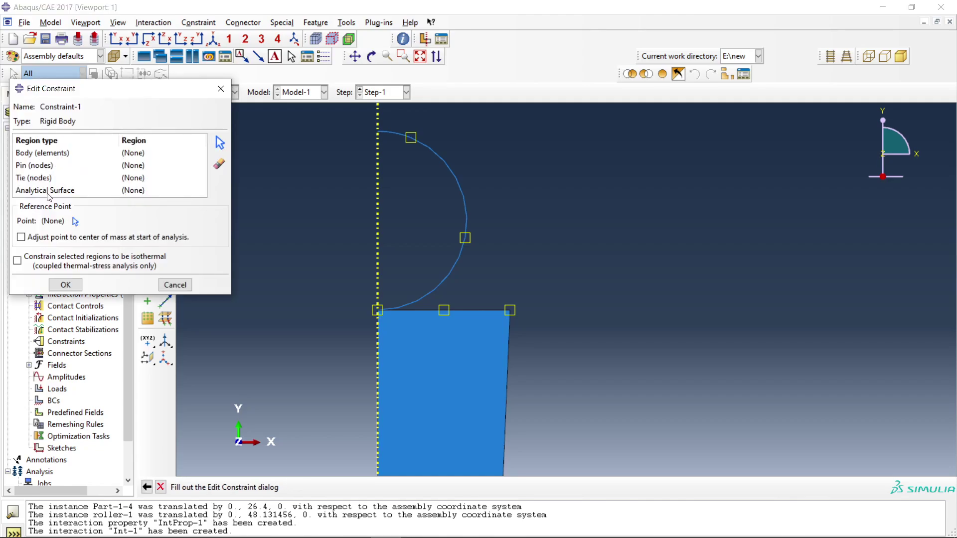
click(221, 88)
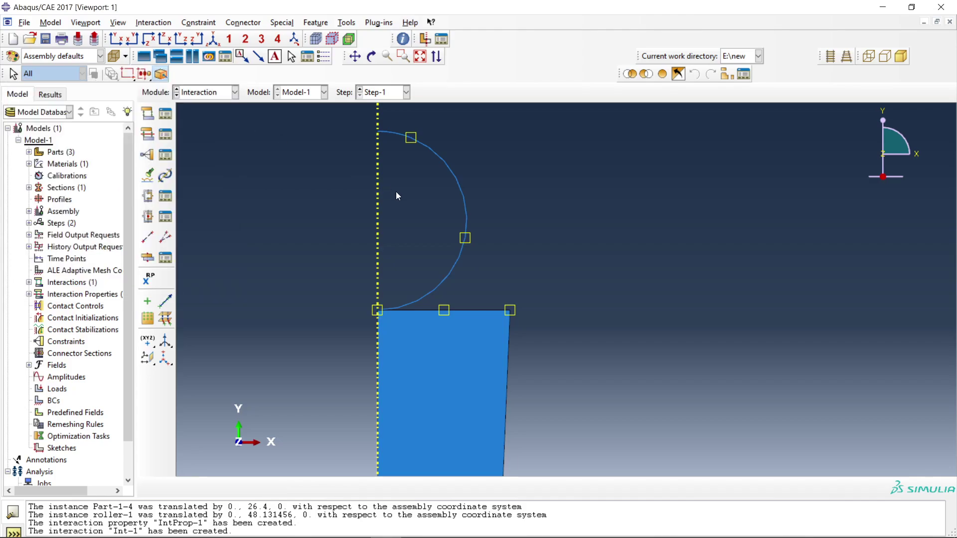
Step: Create a reference point at the selectable midpoint on the roller arc's outer side
click(312, 24)
mouse_move(346, 24)
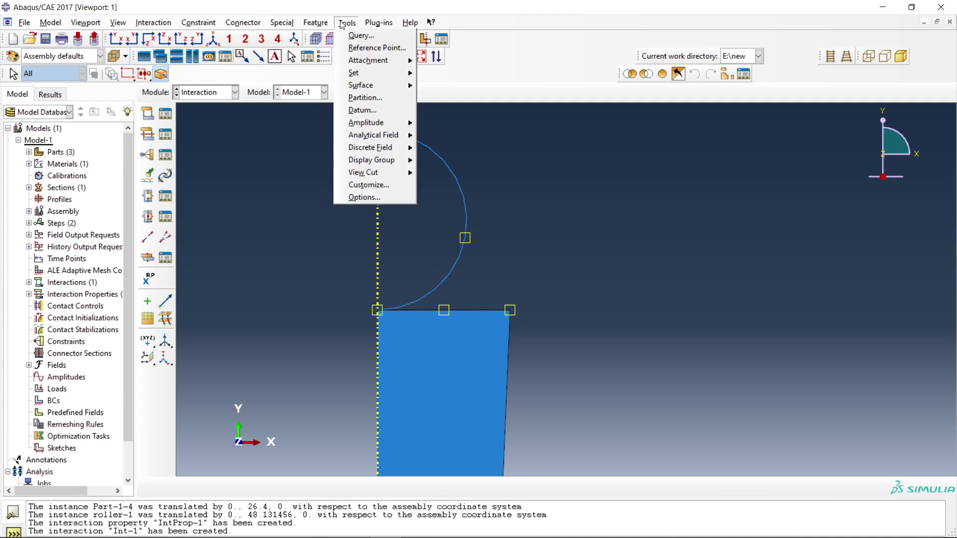
click(348, 48)
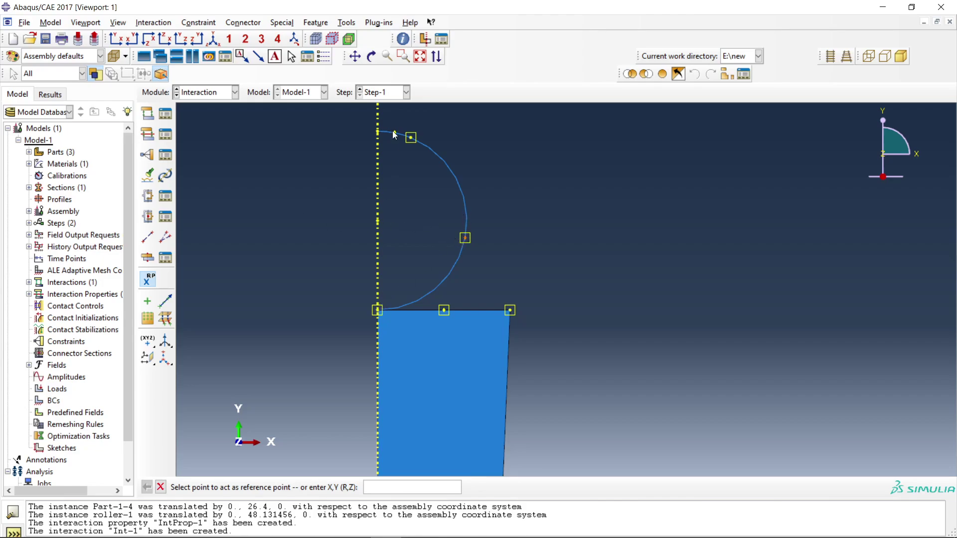
click(465, 238)
Step: Create a rigid body constraint named Constraint-1 with the roller arc as its body (elements) region, stored as set b_Set-1
click(165, 175)
click(75, 282)
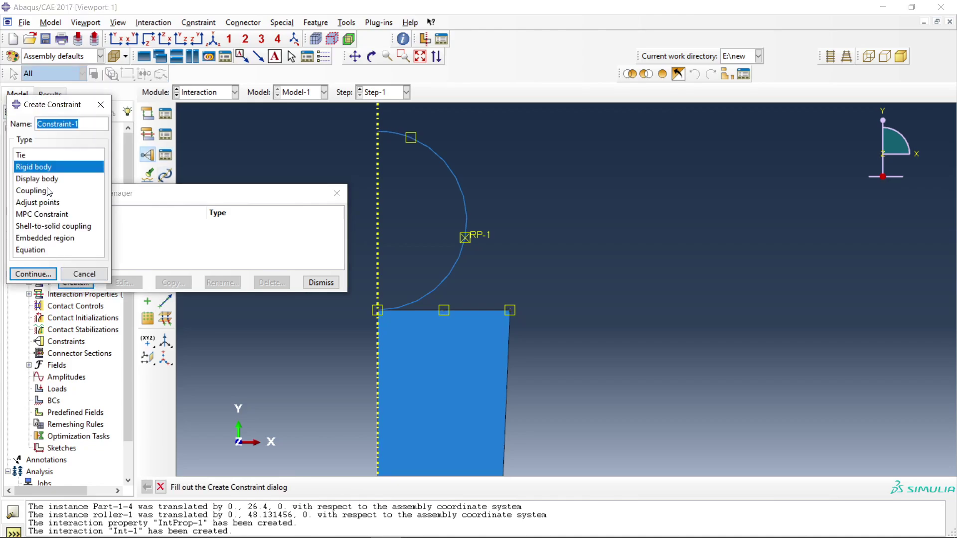
click(33, 274)
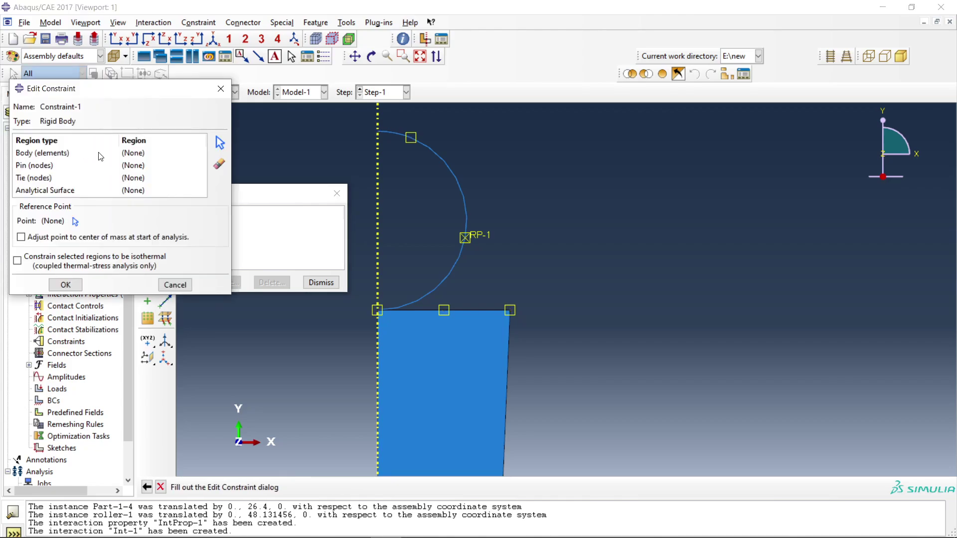
click(134, 154)
click(220, 144)
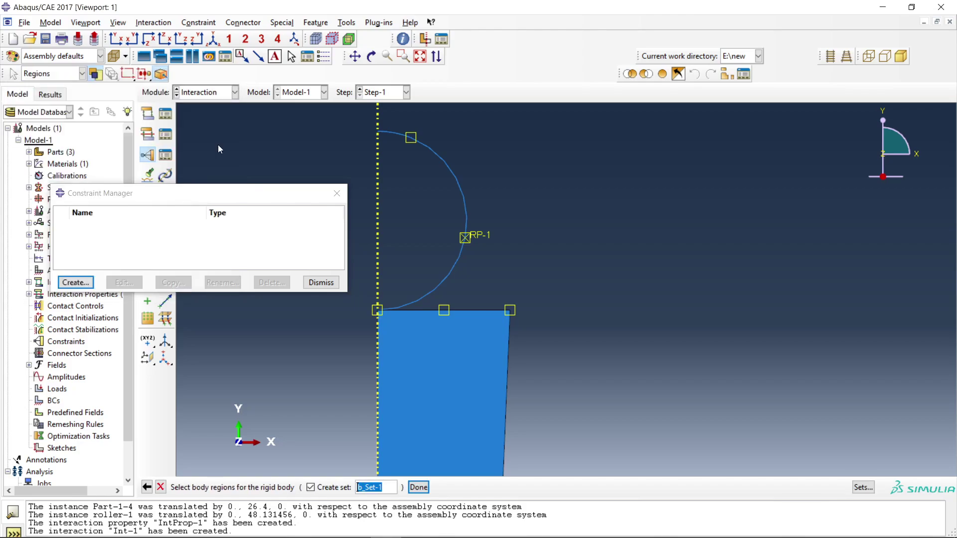
click(463, 245)
click(420, 488)
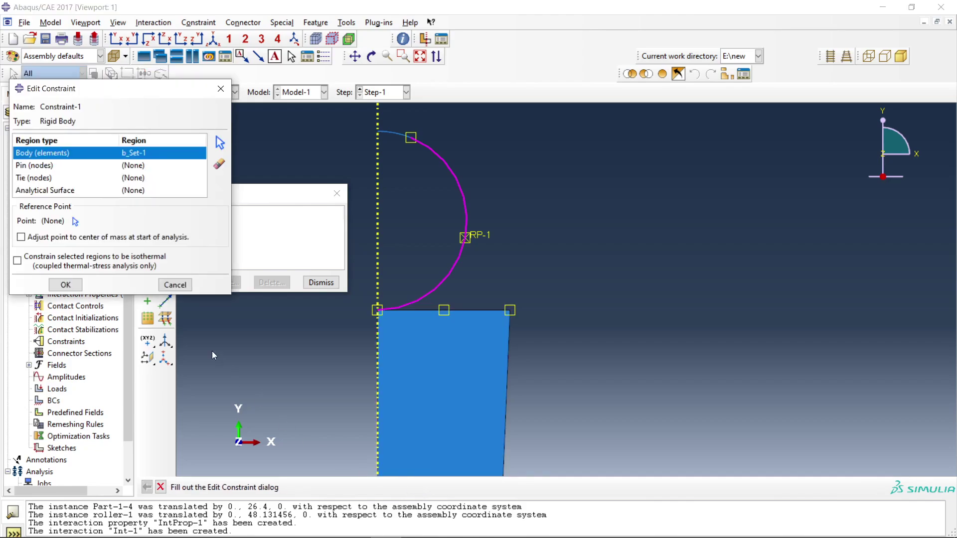
Step: Assign RP-1 as the rigid body's reference point, save the constraint and close the constraint manager
click(75, 221)
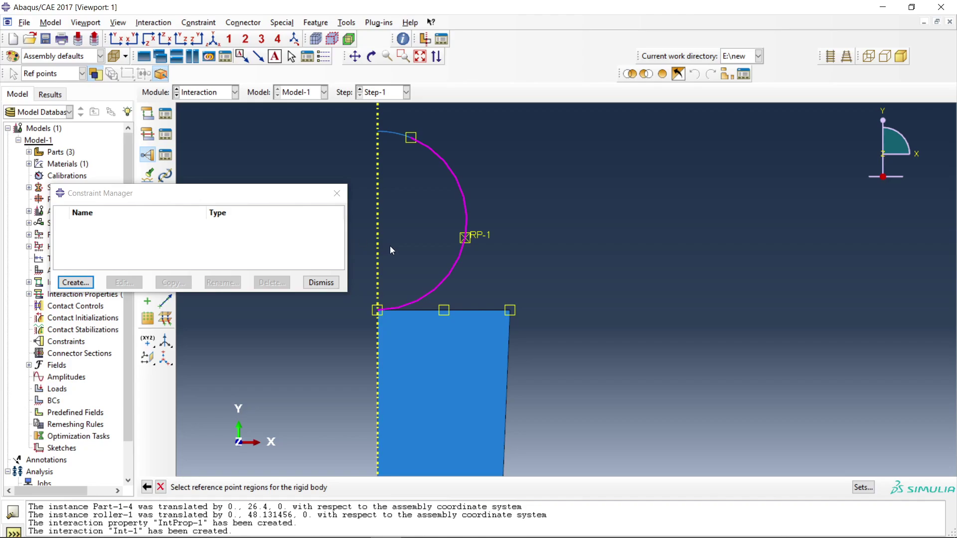
click(465, 239)
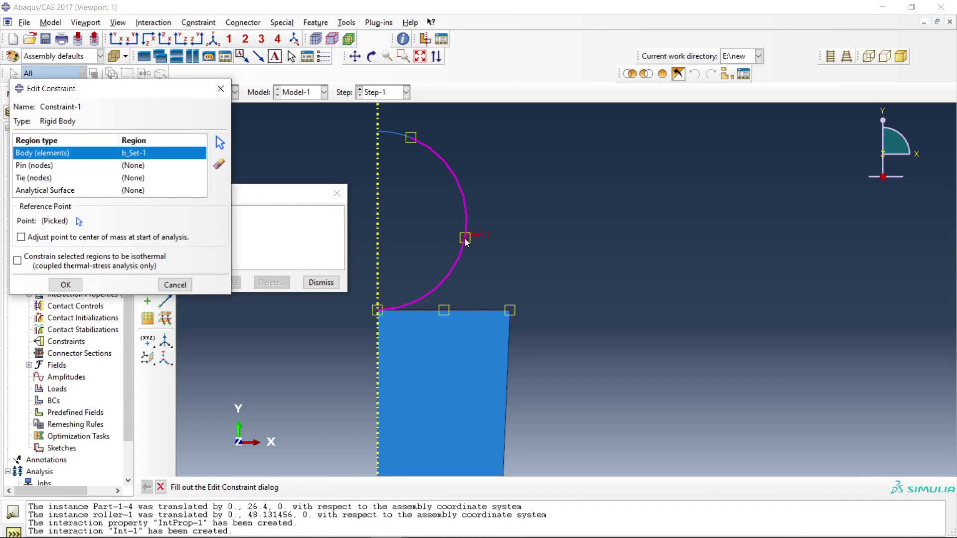
click(65, 285)
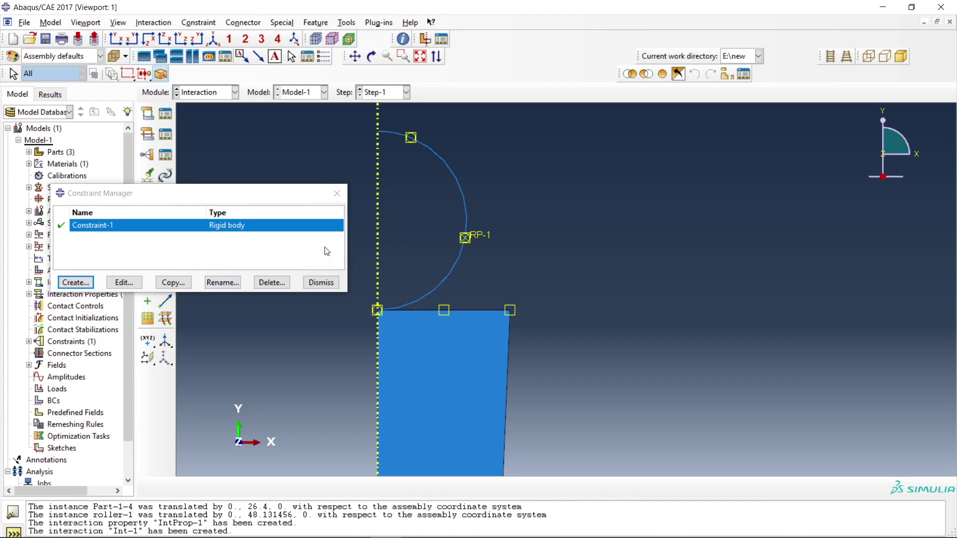
click(315, 283)
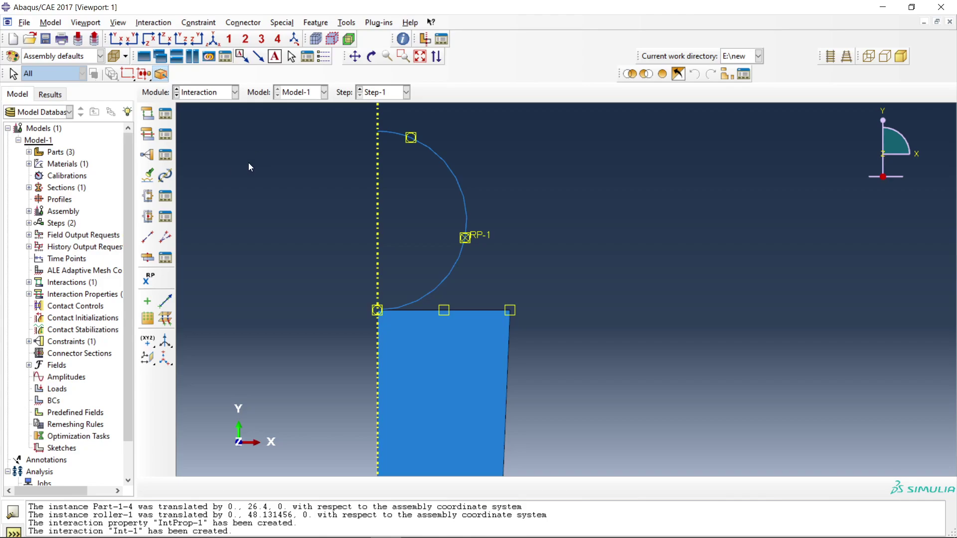
click(213, 99)
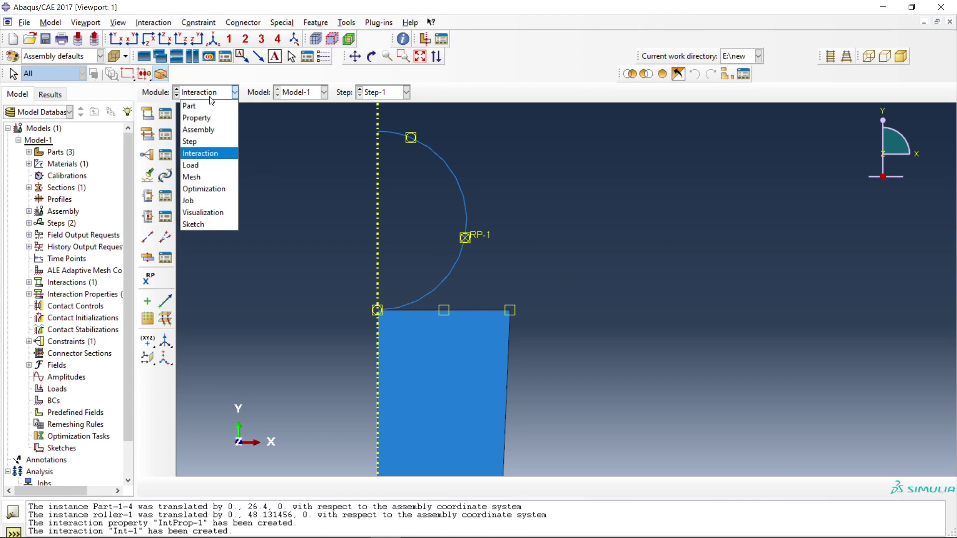
click(205, 127)
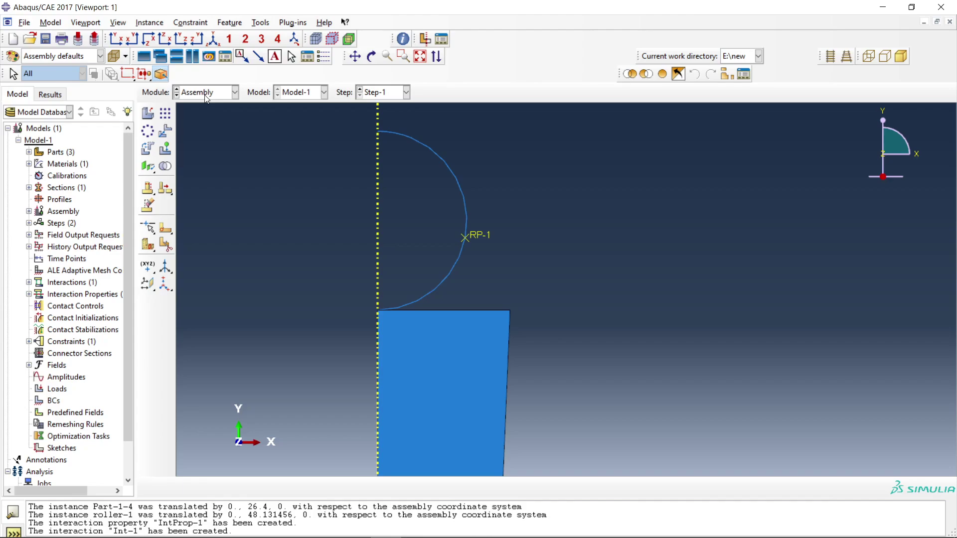
click(207, 99)
click(200, 117)
click(206, 95)
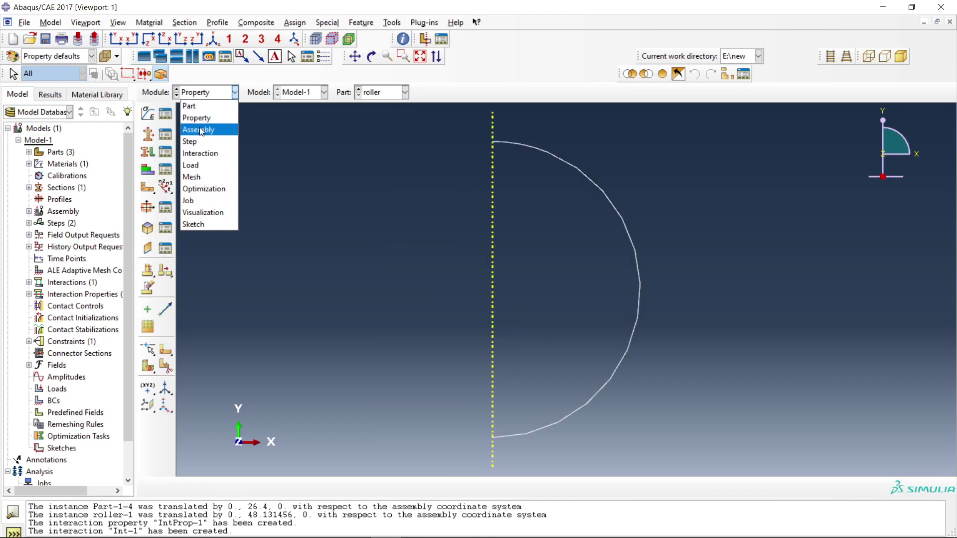
click(201, 130)
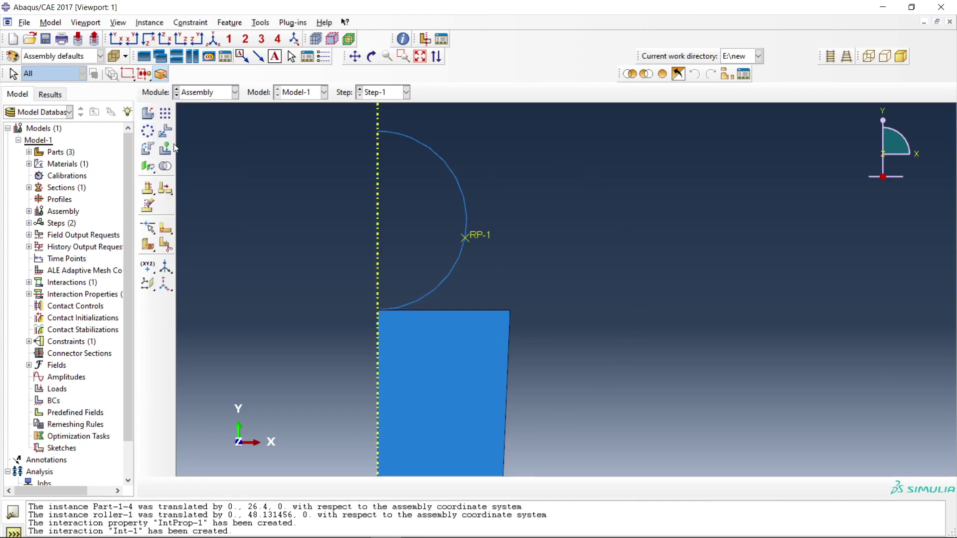
click(147, 113)
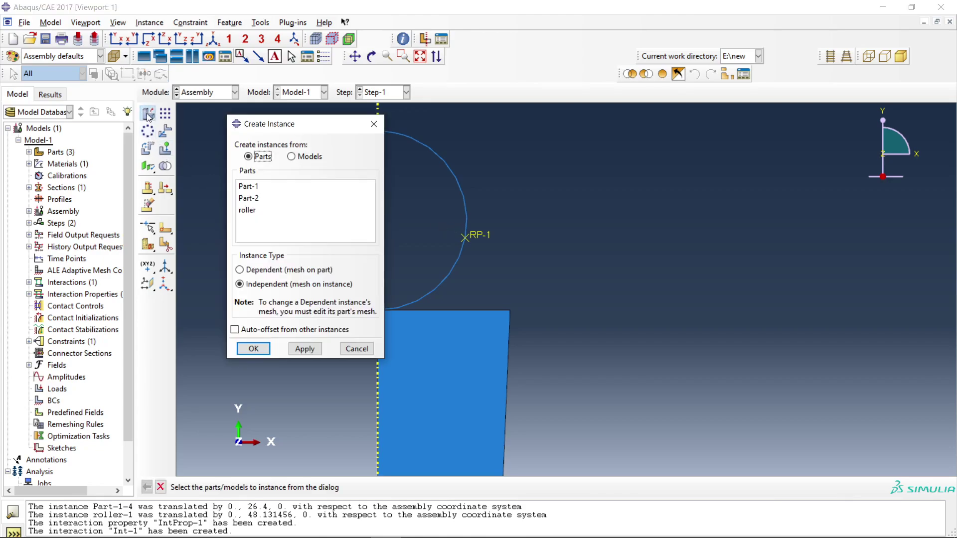
click(374, 124)
Step: Delete the discrete rigid roller part from the model in the Part module and close the part manager
click(233, 92)
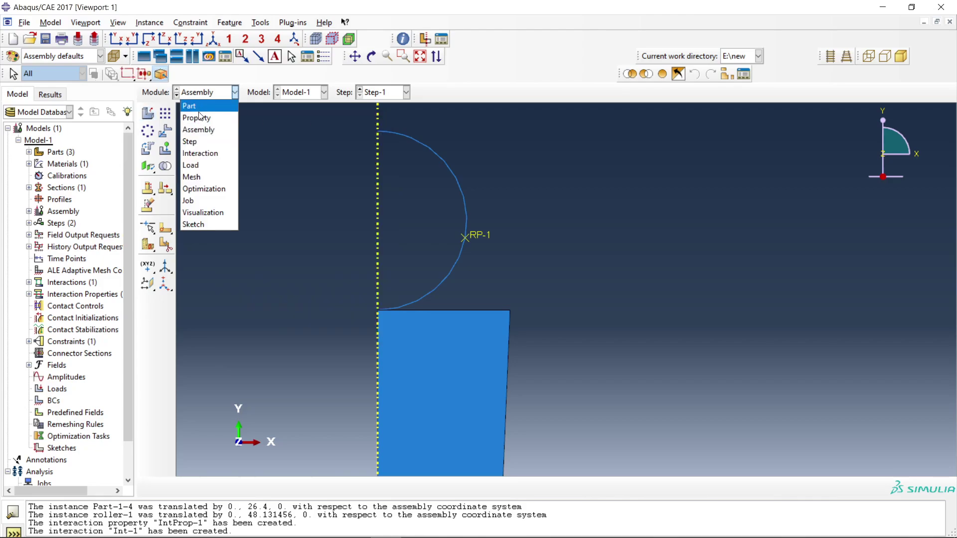
click(195, 102)
click(166, 115)
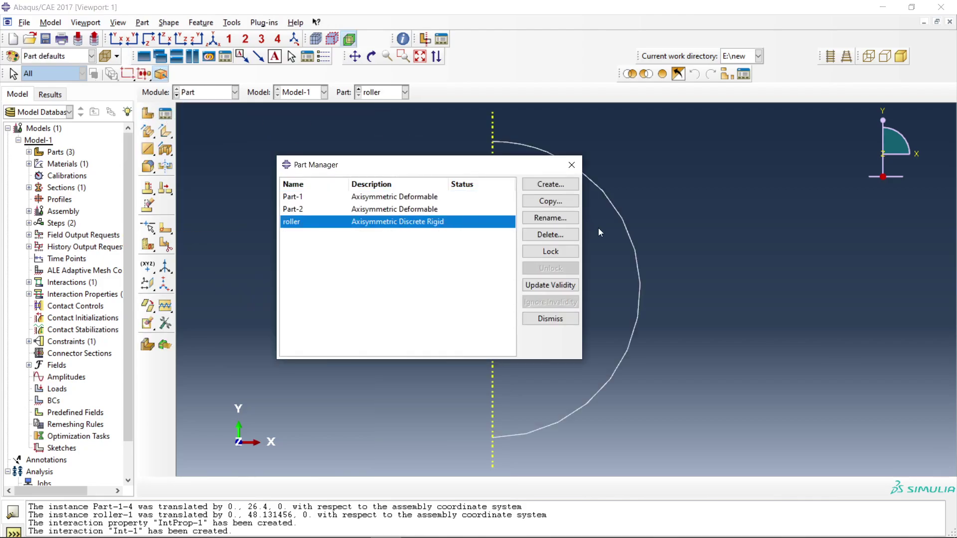
click(543, 237)
click(454, 289)
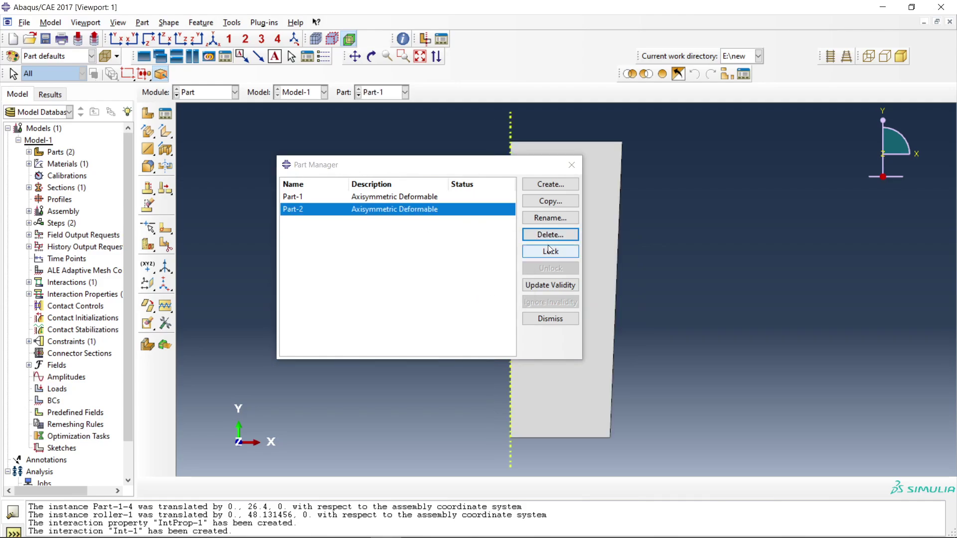
click(571, 165)
Step: Delete the surface-to-surface contact interaction Int-1 in the Interaction module and close the interaction manager
click(226, 94)
click(209, 123)
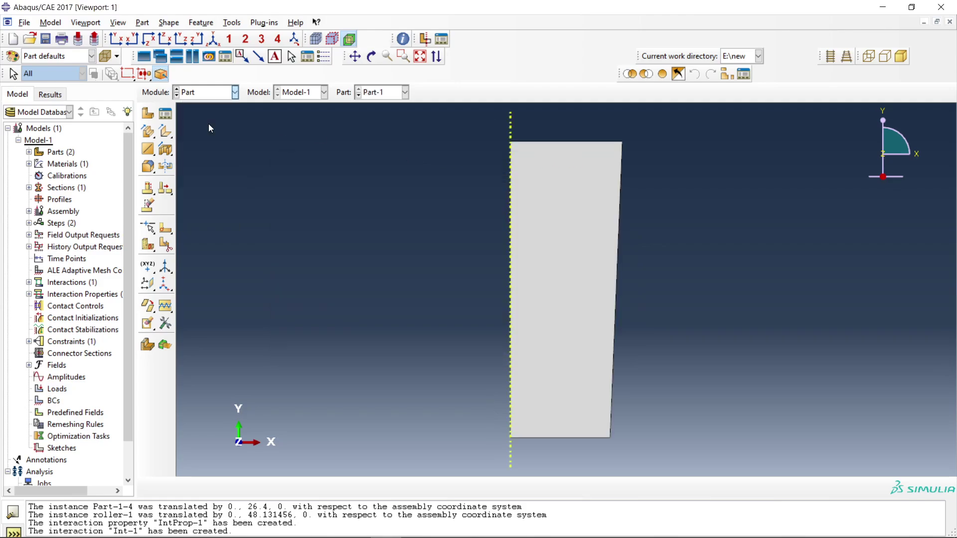
click(479, 299)
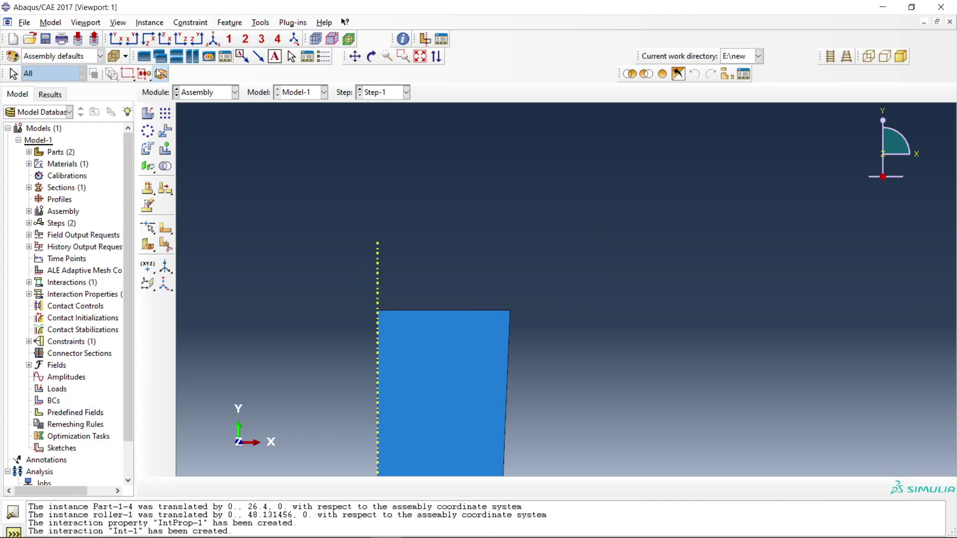
click(216, 92)
click(205, 151)
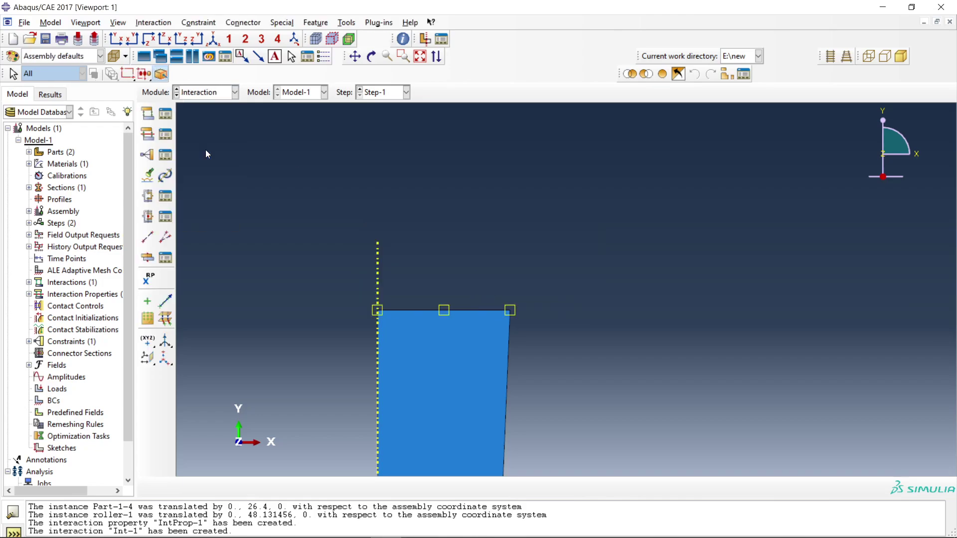
click(166, 114)
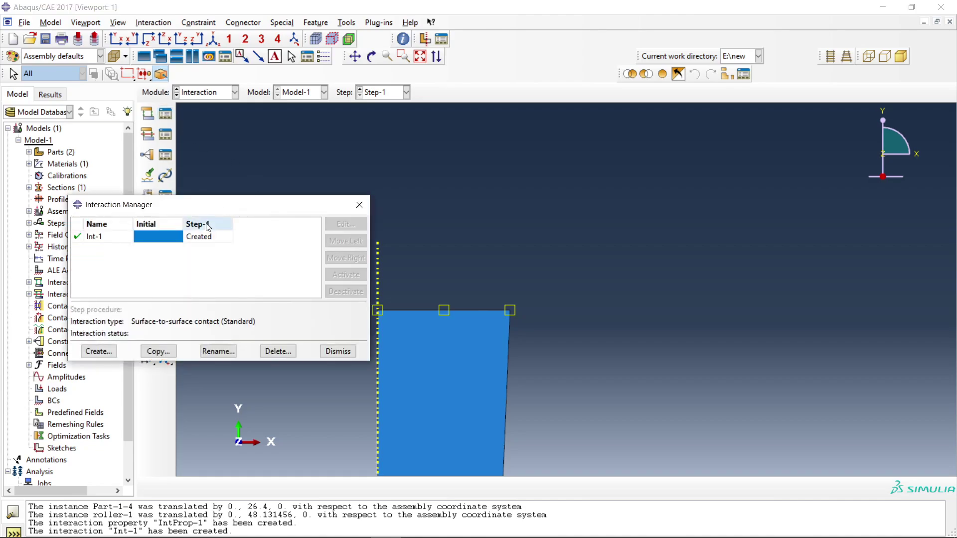
click(198, 238)
click(278, 352)
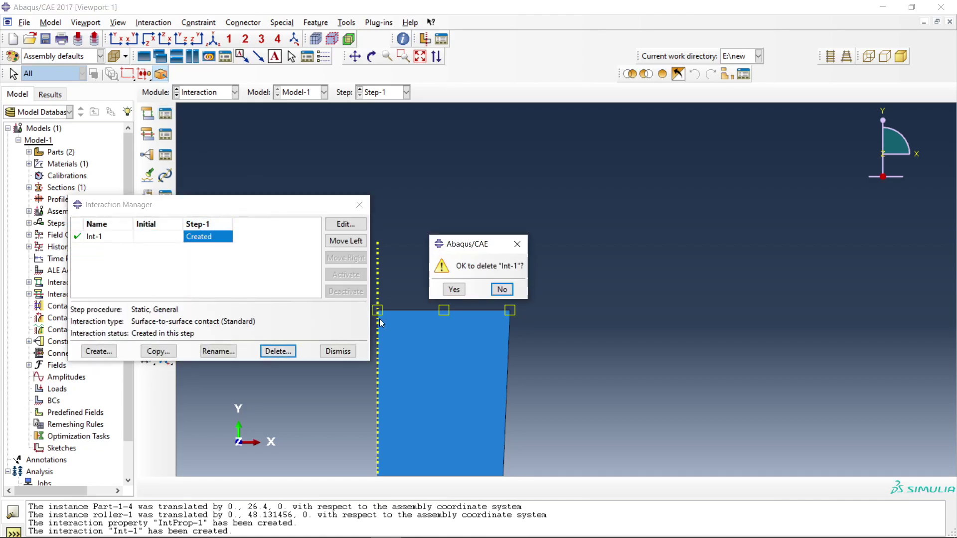
click(453, 287)
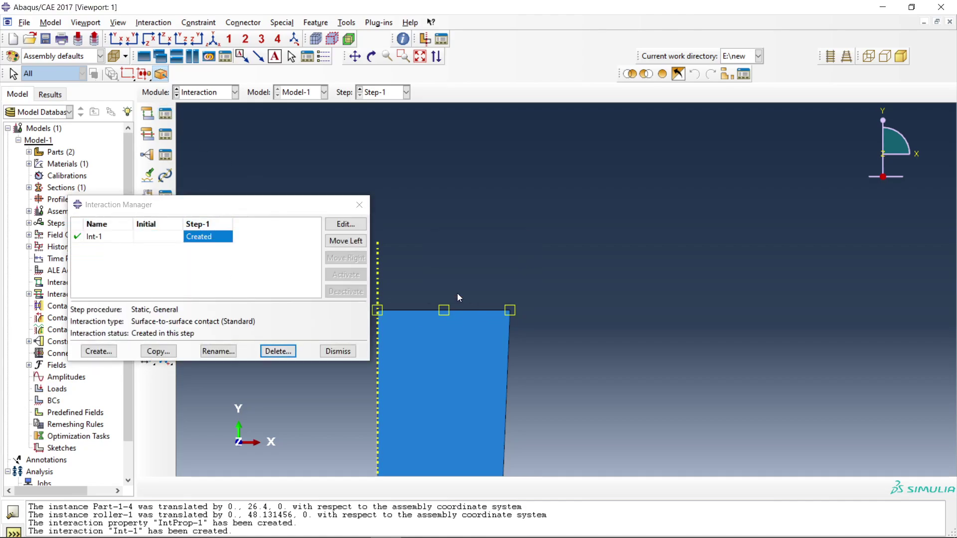
click(360, 205)
Step: Delete the contact interaction property IntProp-1
click(167, 134)
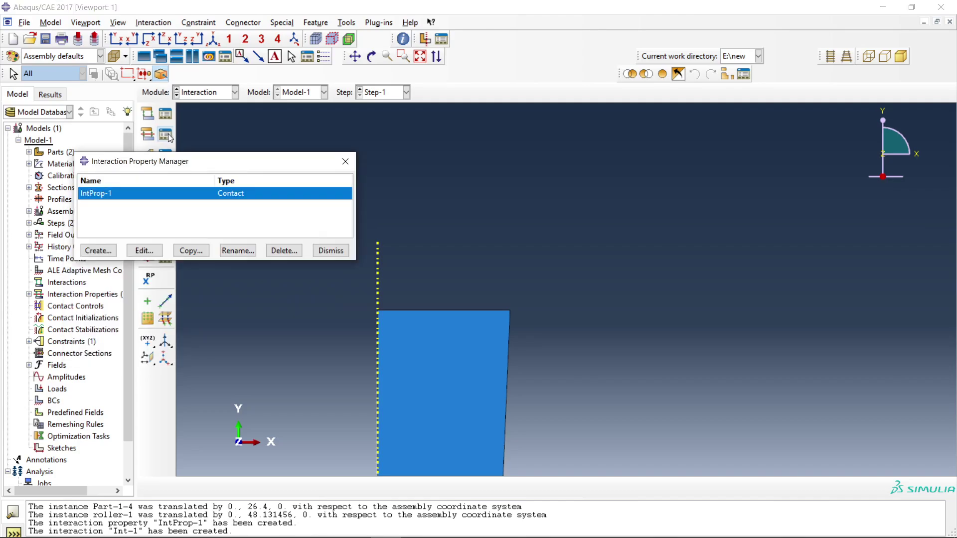
click(283, 251)
click(450, 290)
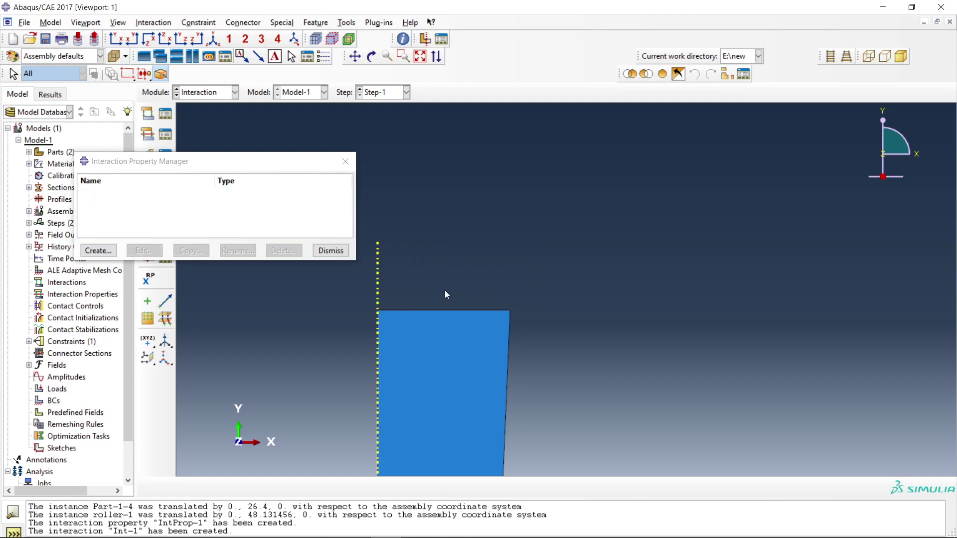
Step: Delete the rigid body constraint Constraint-1 and switch to the Load module
click(345, 162)
click(165, 155)
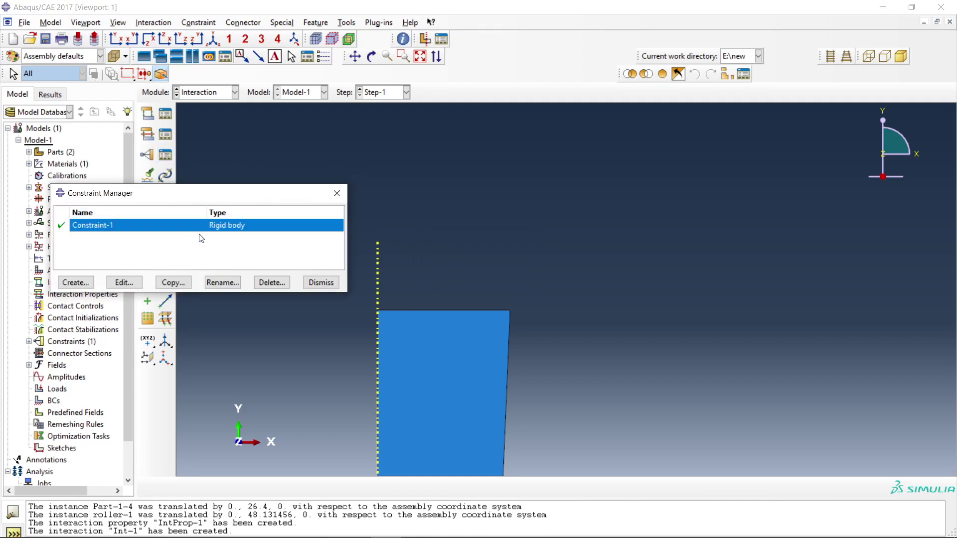
click(272, 283)
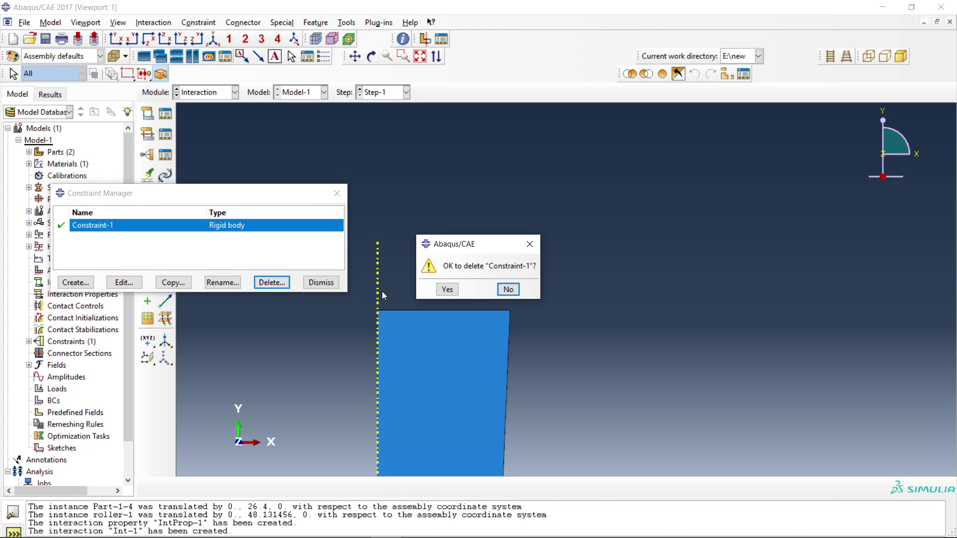
click(447, 290)
click(337, 193)
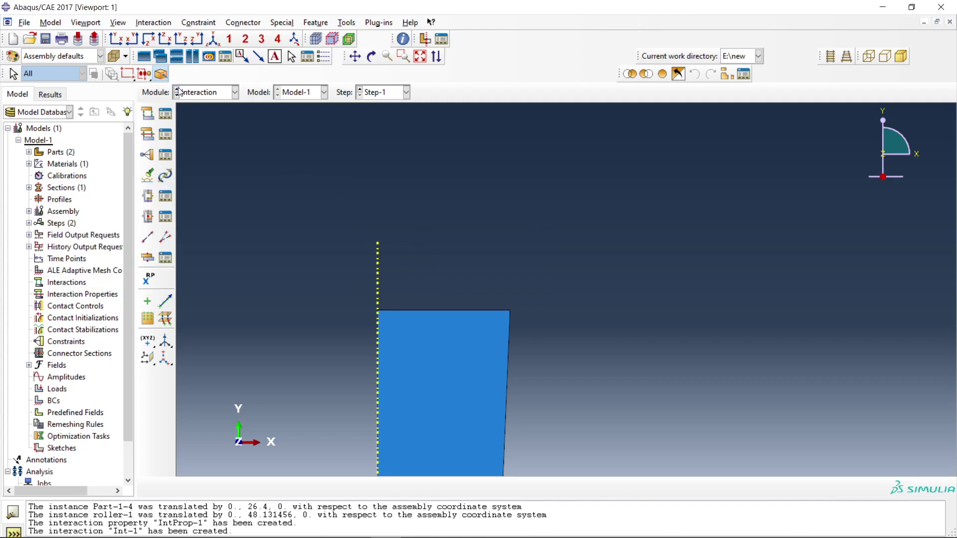
click(200, 92)
click(197, 165)
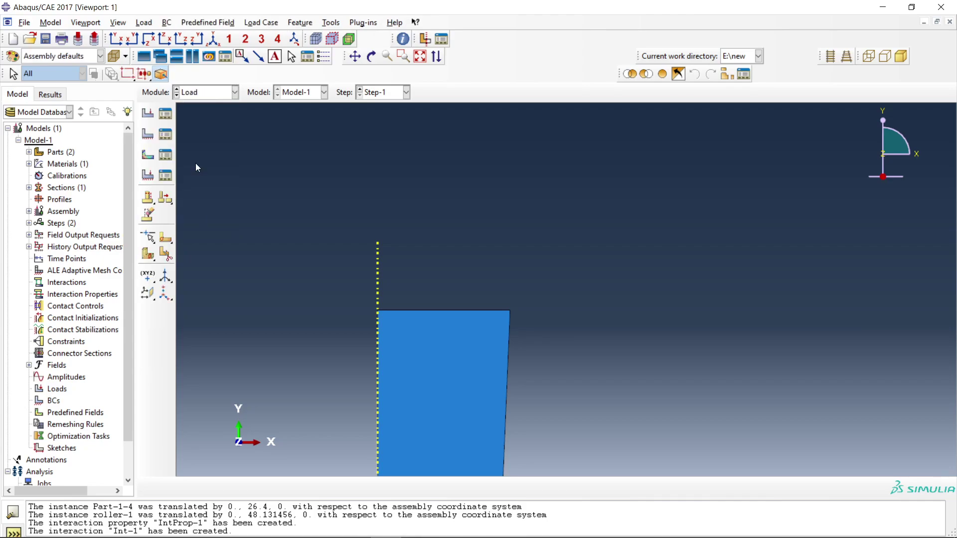
click(166, 114)
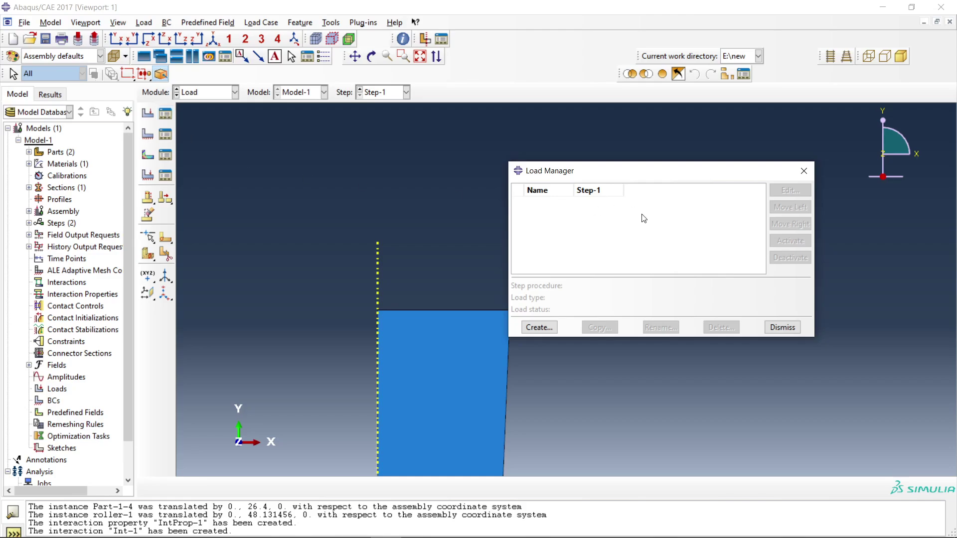
click(547, 331)
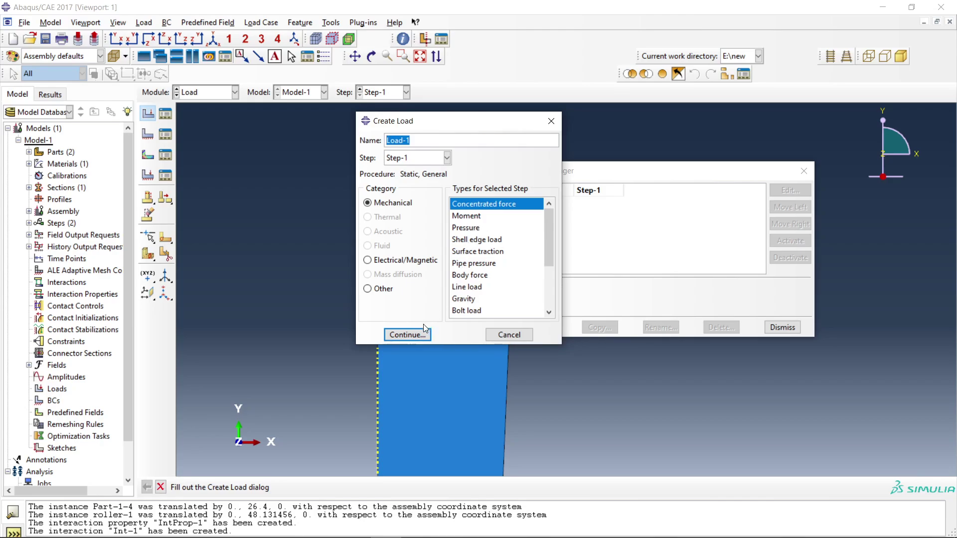
click(558, 124)
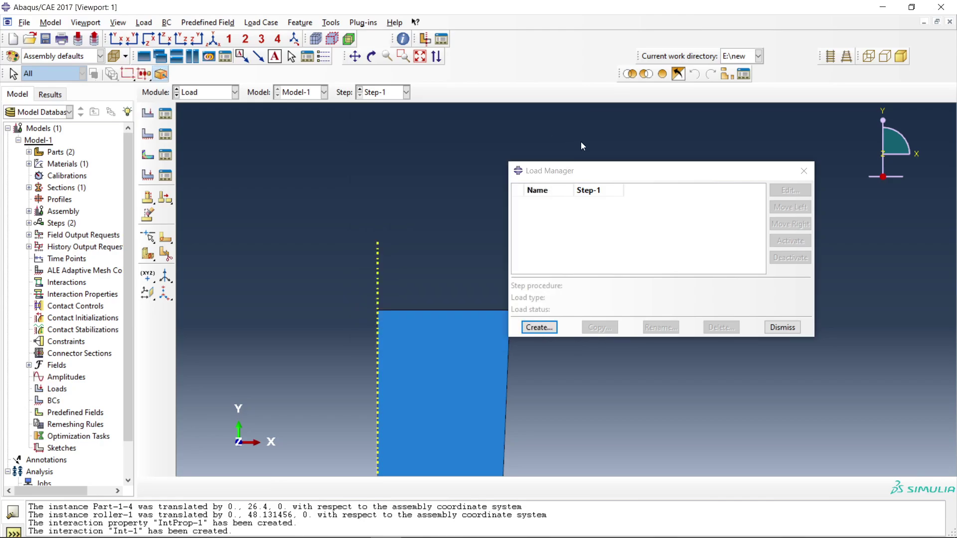
click(804, 171)
Step: Open the boundary condition manager and move it clear of the stacked parts
scroll(464, 355, down, 5)
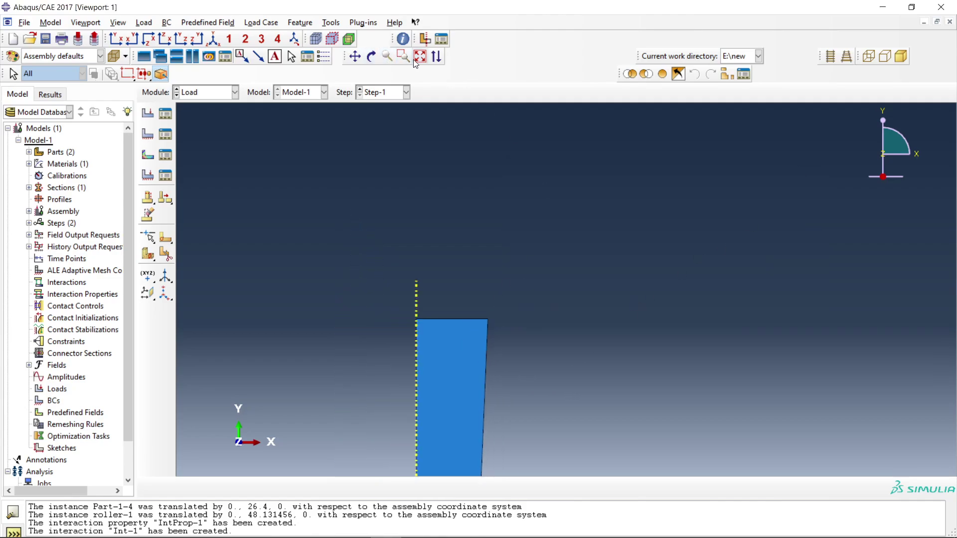
click(355, 56)
drag(457, 434, 415, 303)
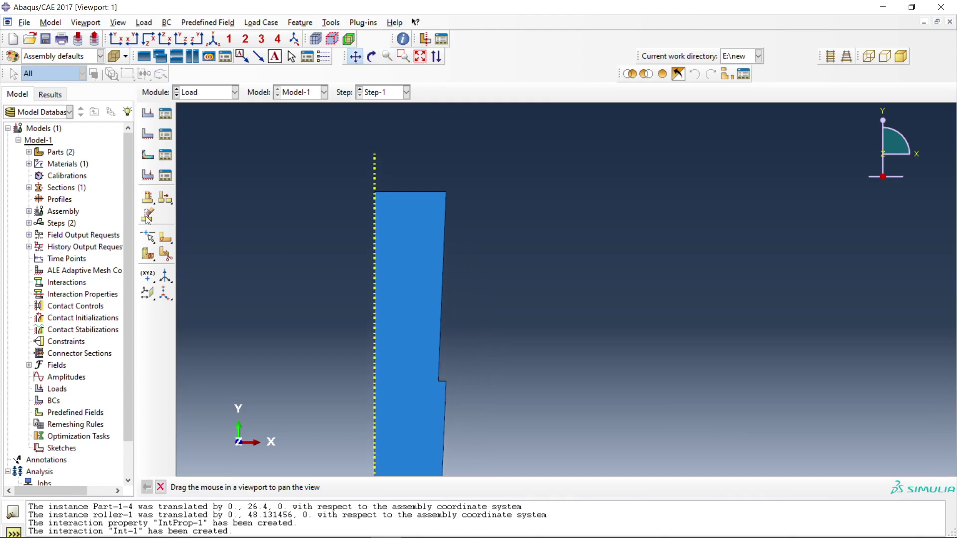
click(166, 134)
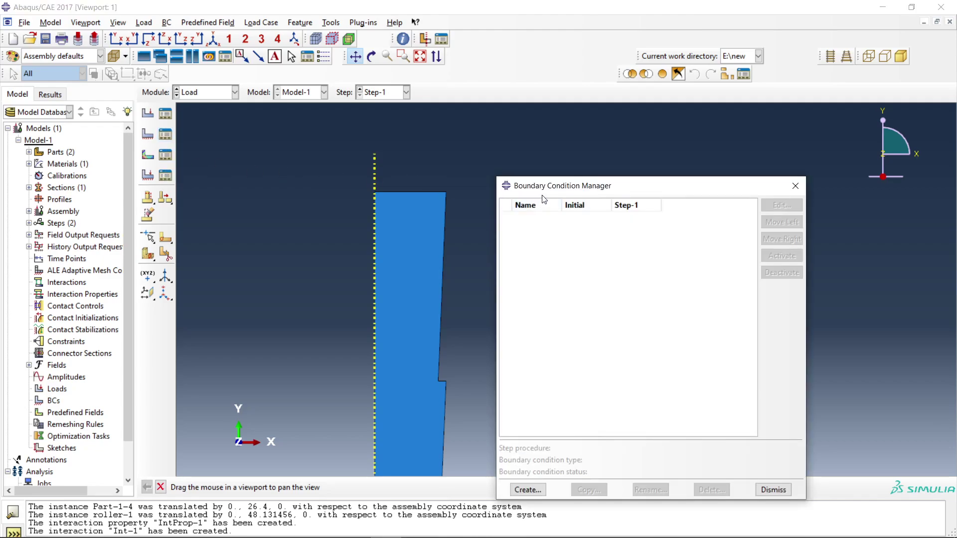
drag(690, 188, 774, 156)
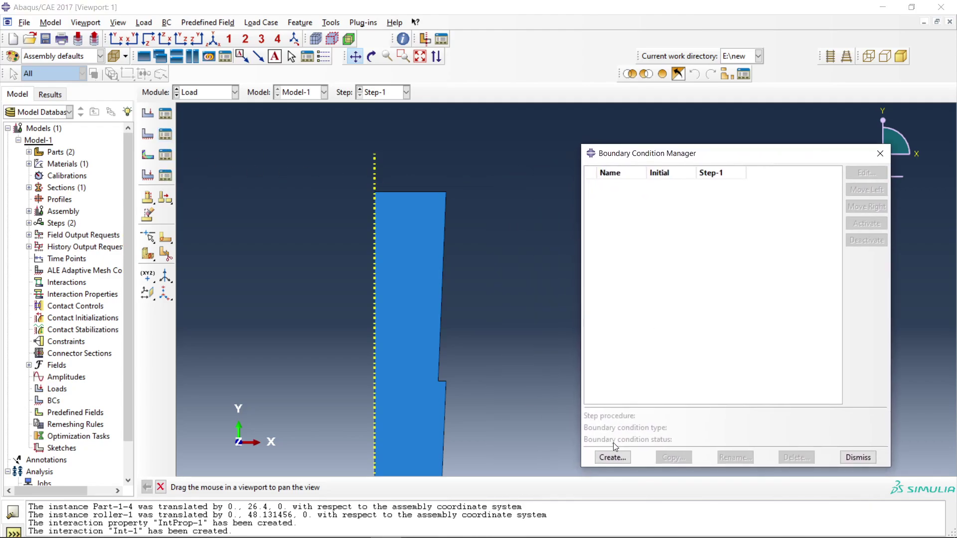
click(612, 458)
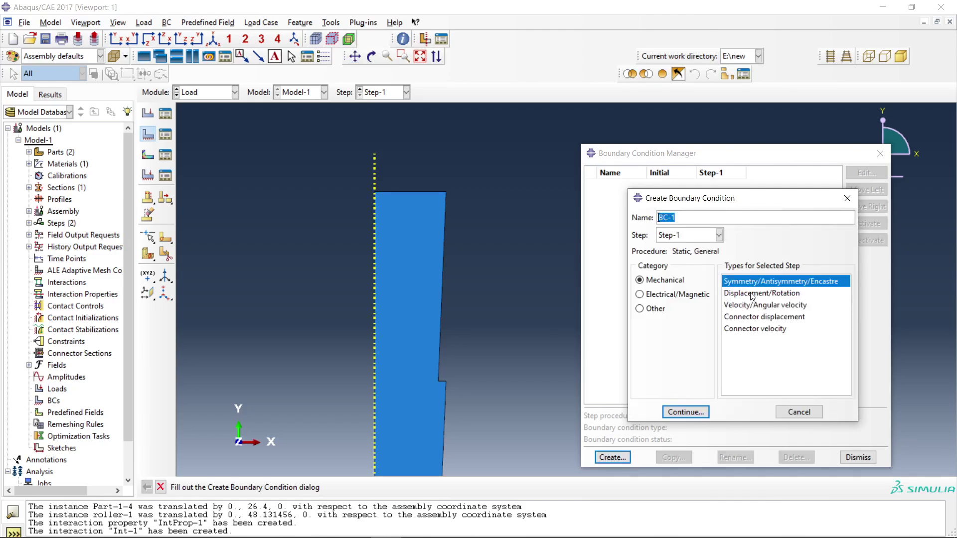
double_click(801, 282)
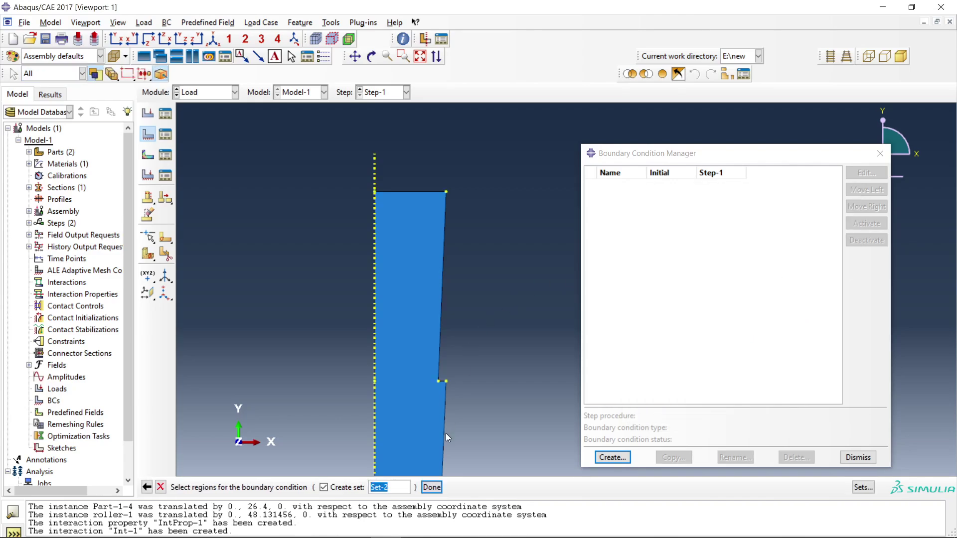
scroll(445, 432, down, 3)
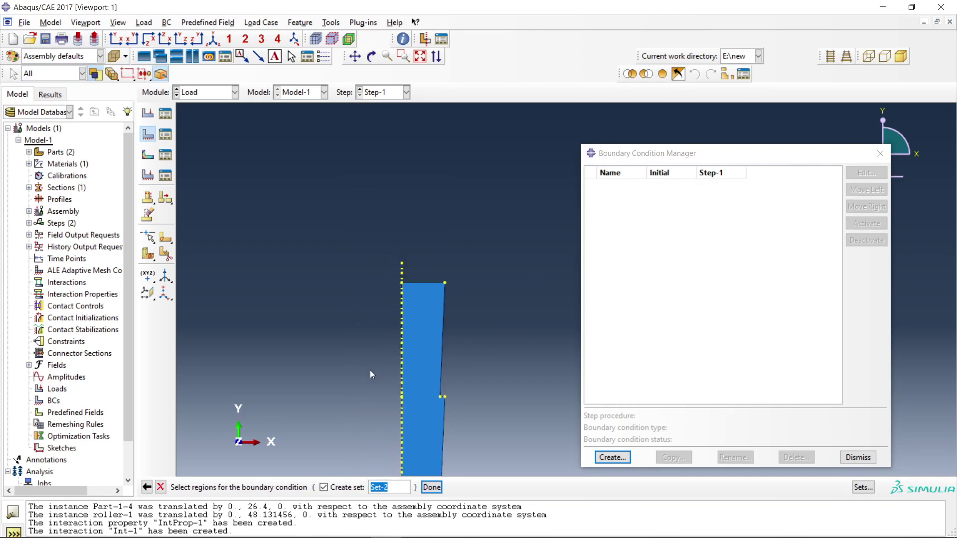
click(355, 56)
drag(402, 410, 384, 290)
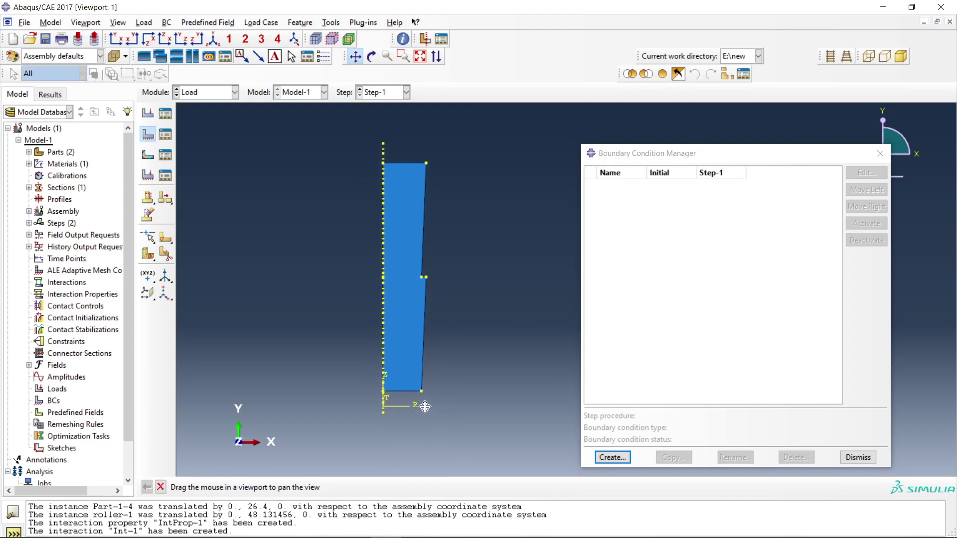
click(160, 488)
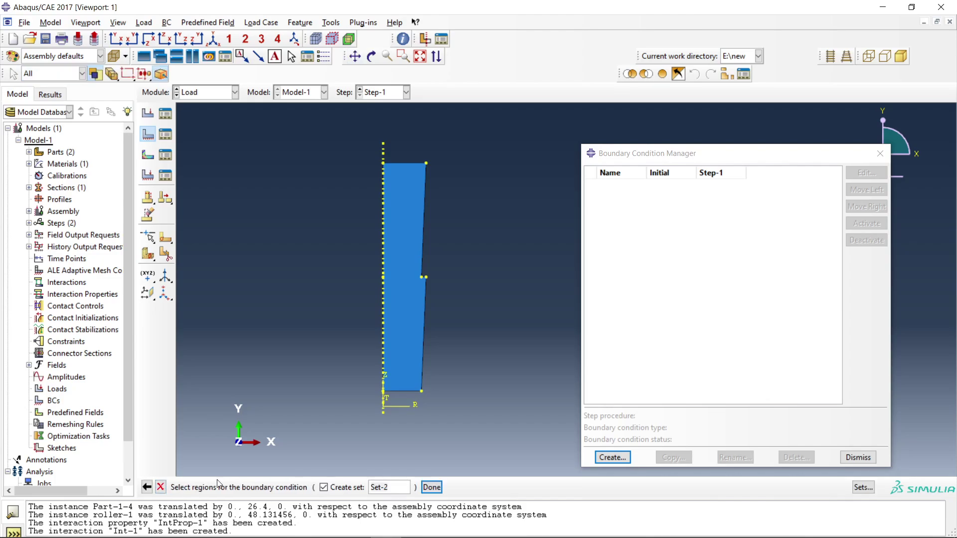
Step: Create a Displacement/Rotation boundary condition in Step-1 on the lower part's bottom edge with U2 set to 0
click(612, 458)
double_click(758, 295)
click(408, 391)
click(432, 487)
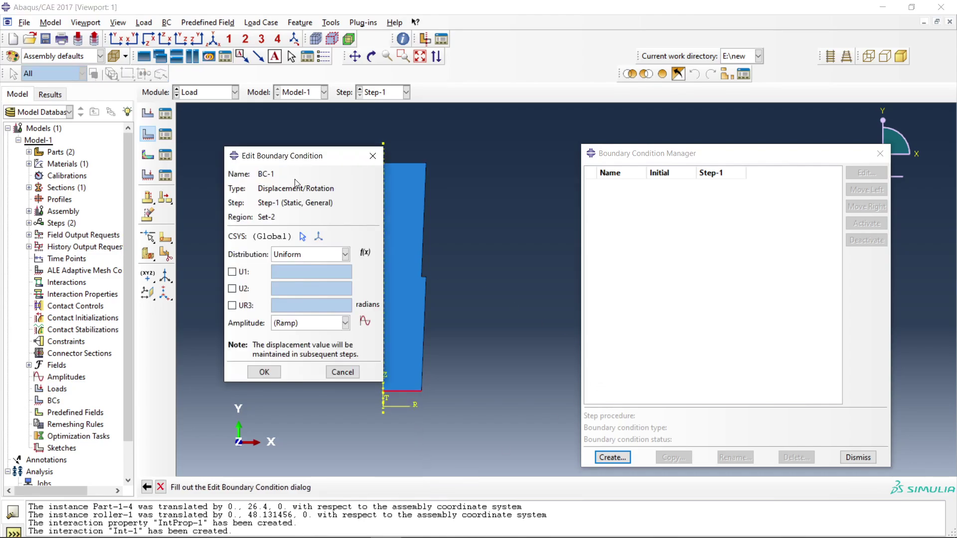
drag(294, 156, 641, 173)
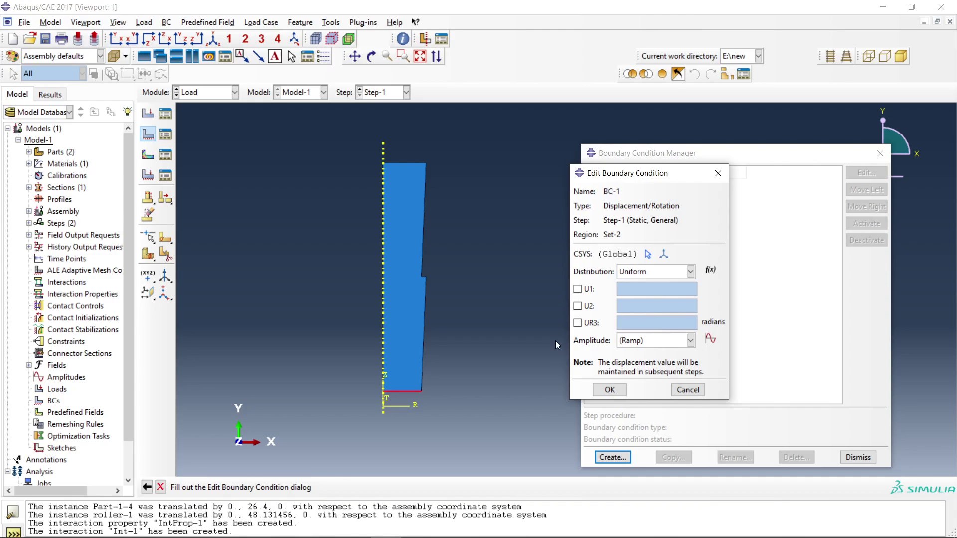
click(584, 306)
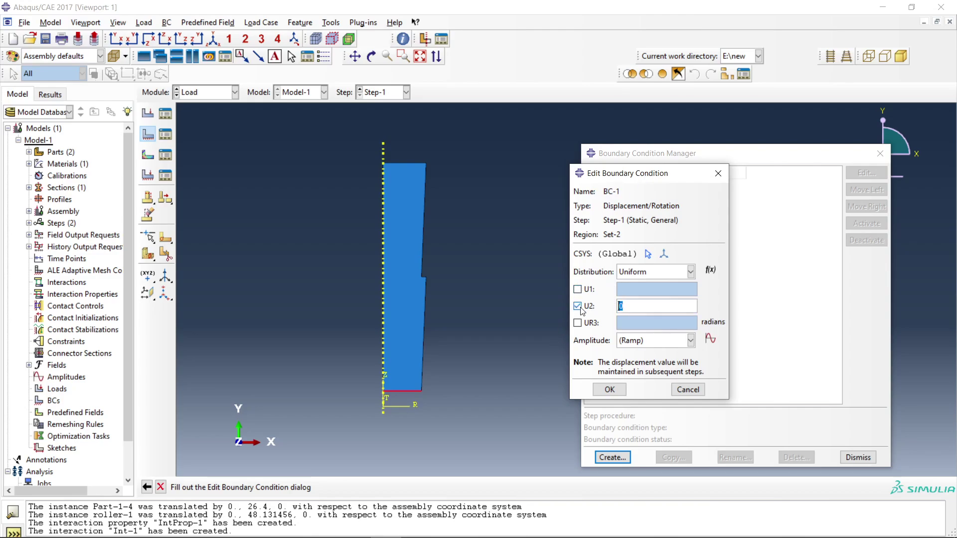
click(607, 390)
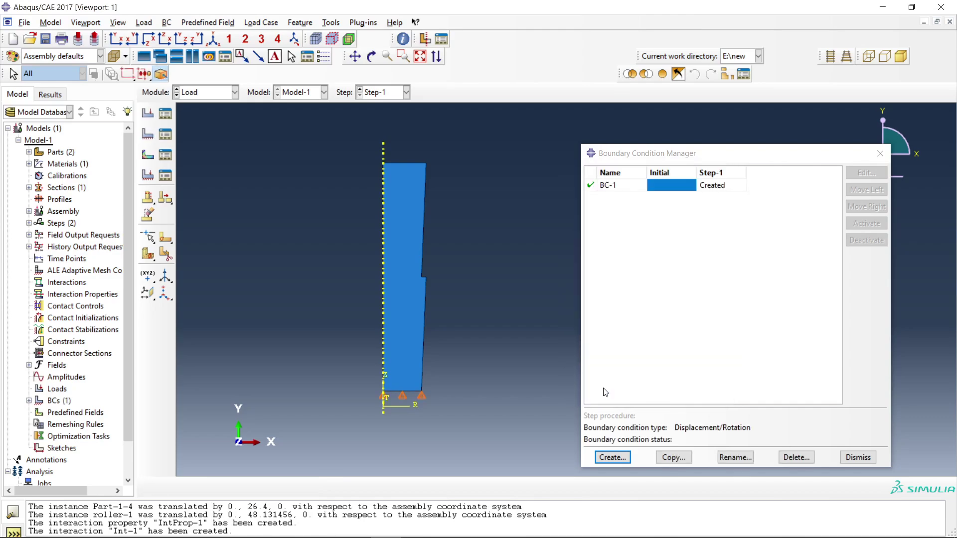
Step: Create a Displacement/Rotation boundary condition in Step-1 constraining U1 on both parts' edges along the symmetry axis
click(608, 456)
double_click(735, 295)
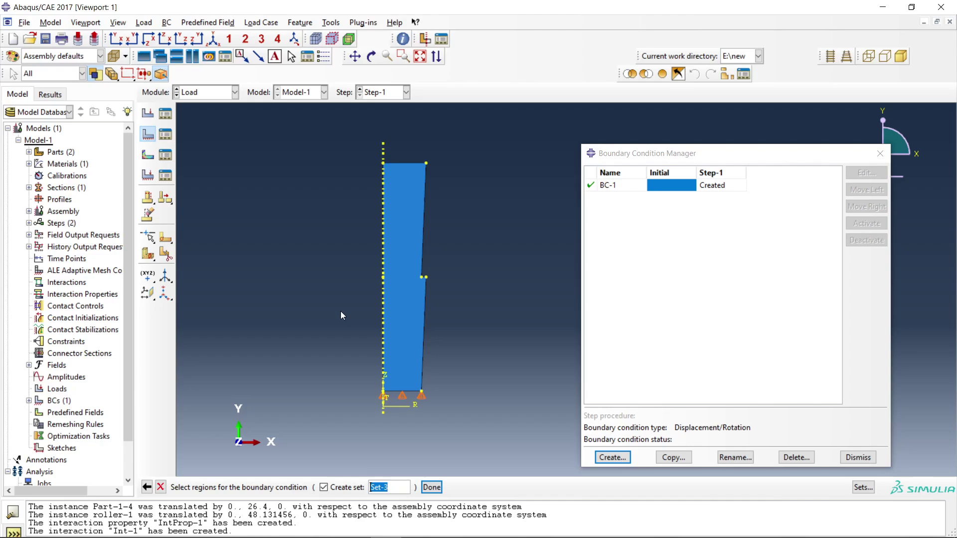
click(383, 268)
shift+click(382, 263)
click(431, 488)
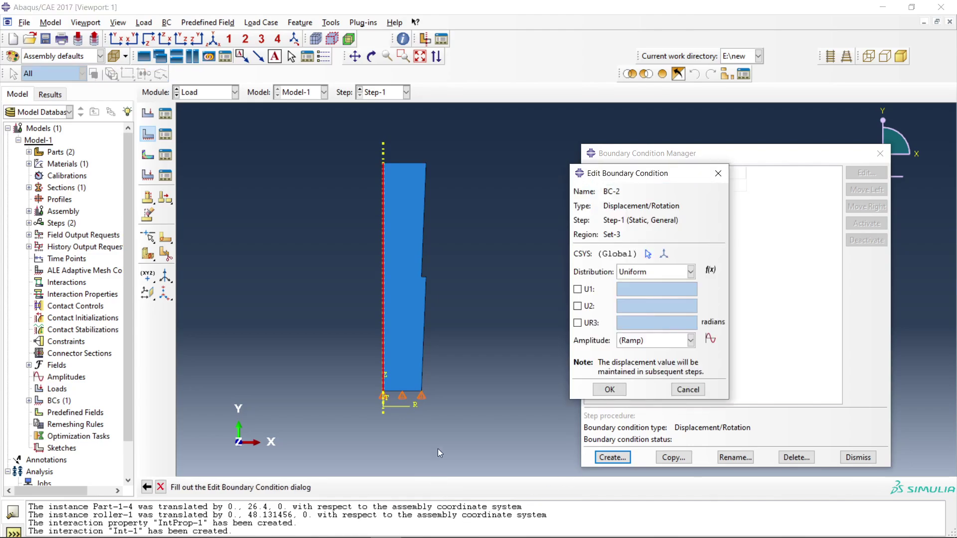
click(578, 289)
click(610, 390)
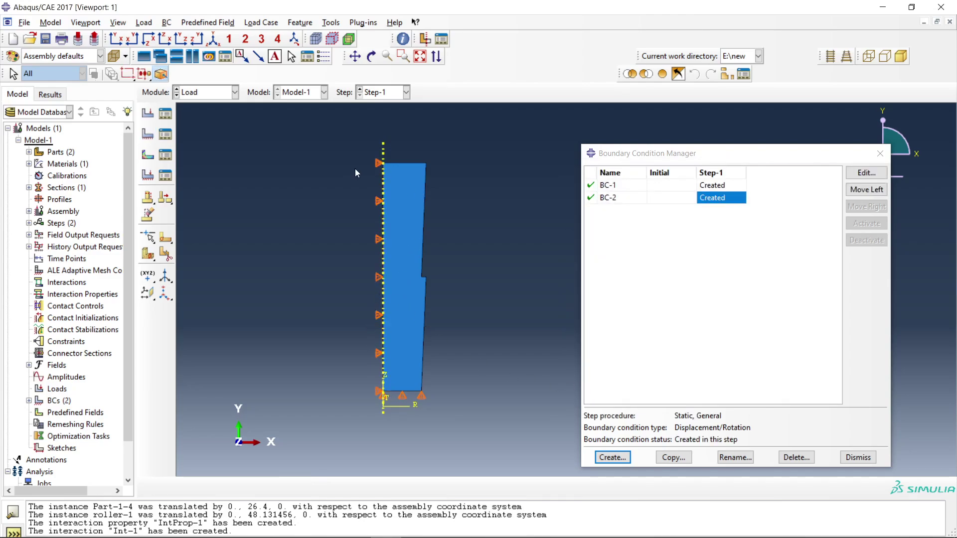
Step: Create a Displacement/Rotation boundary condition in Step-1 on the upper part's top edge with U2 set to 2, and close the manager
scroll(375, 169, down, 2)
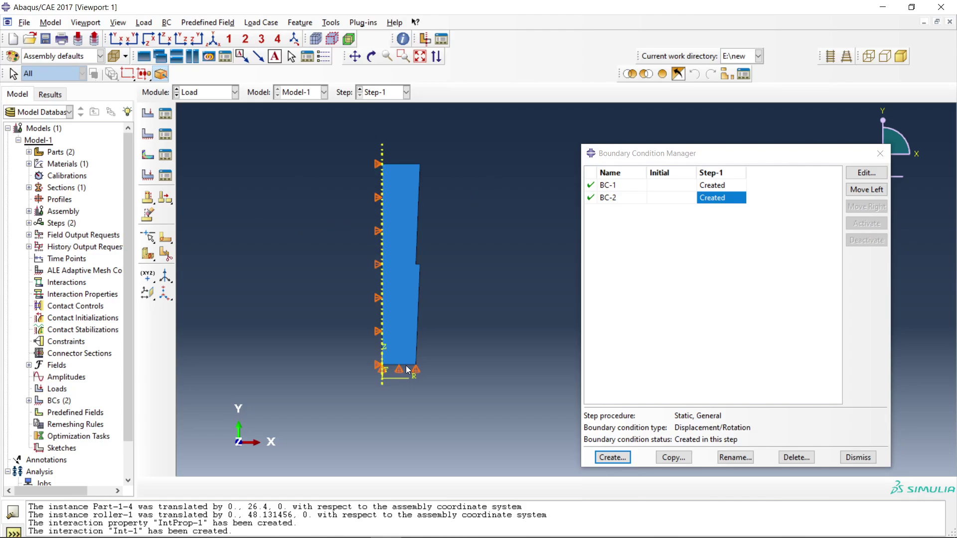
scroll(381, 369, up, 3)
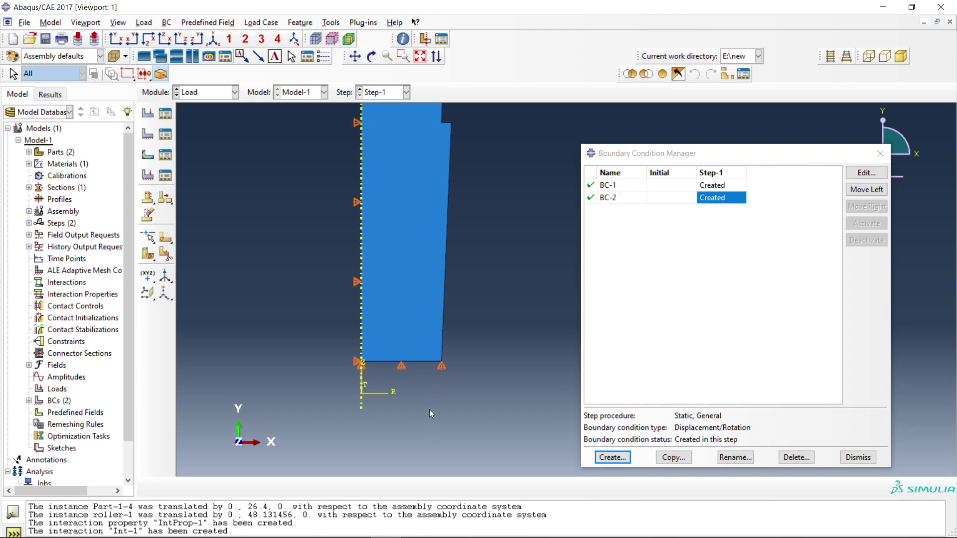
scroll(424, 348, down, 4)
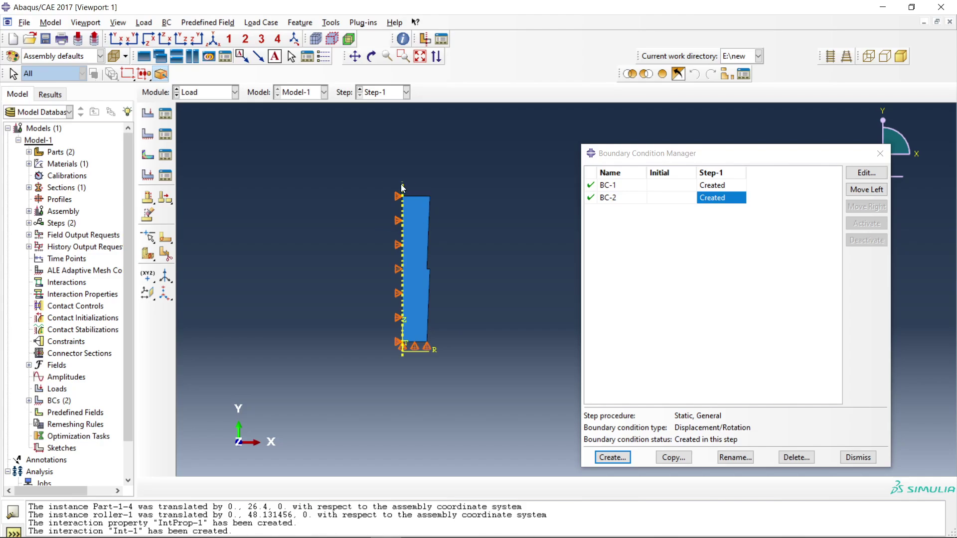
click(612, 457)
click(748, 293)
double_click(749, 294)
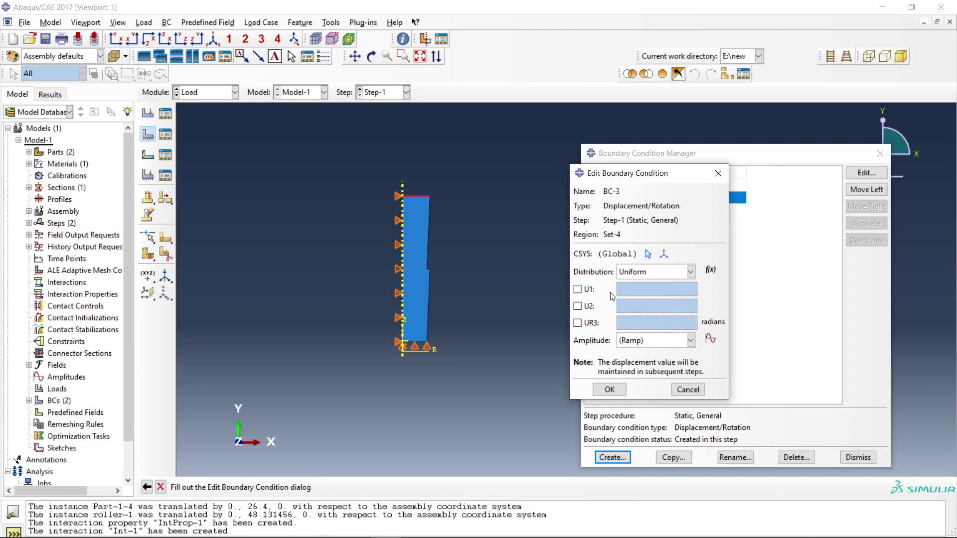
click(577, 306)
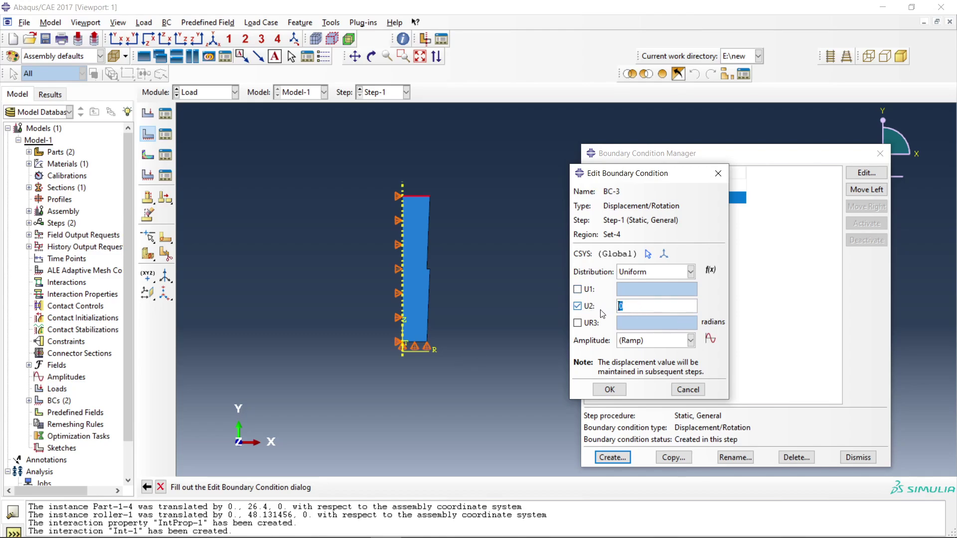
text(2)
click(610, 390)
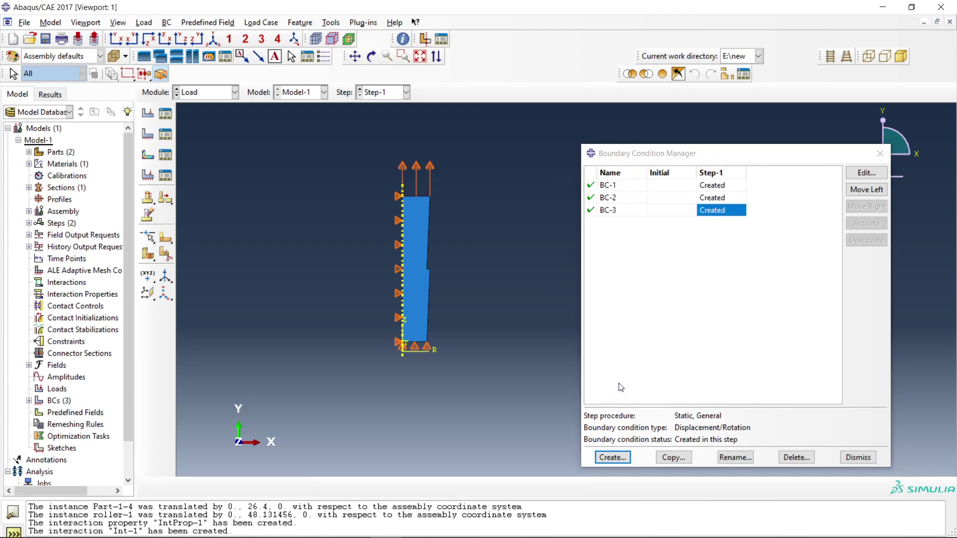
click(855, 458)
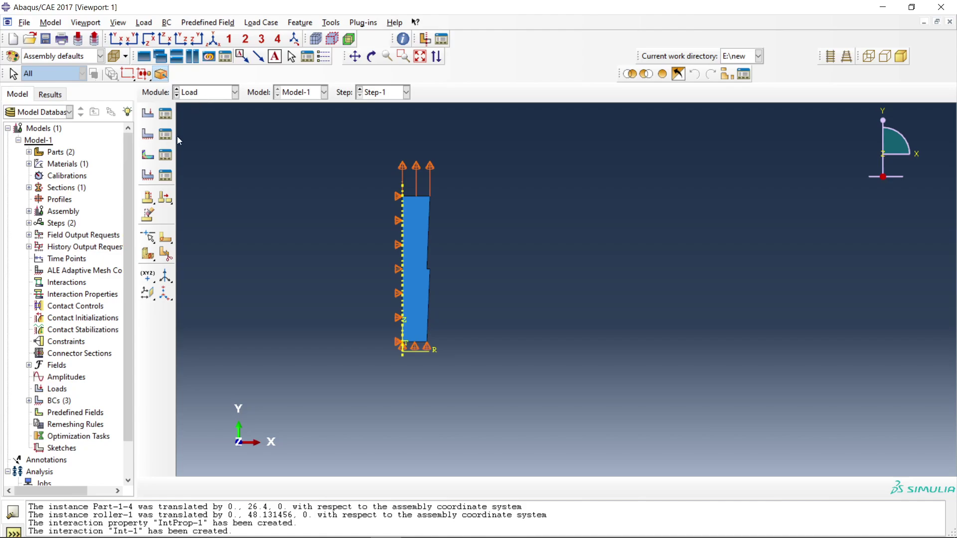
Step: Switch to the Mesh module and try to seed the part instances of the assembly
click(197, 94)
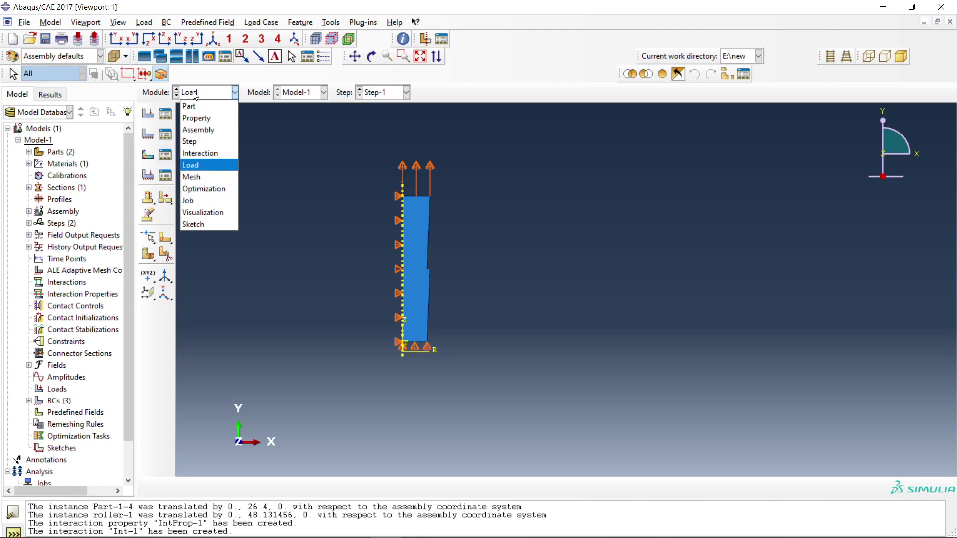
click(197, 176)
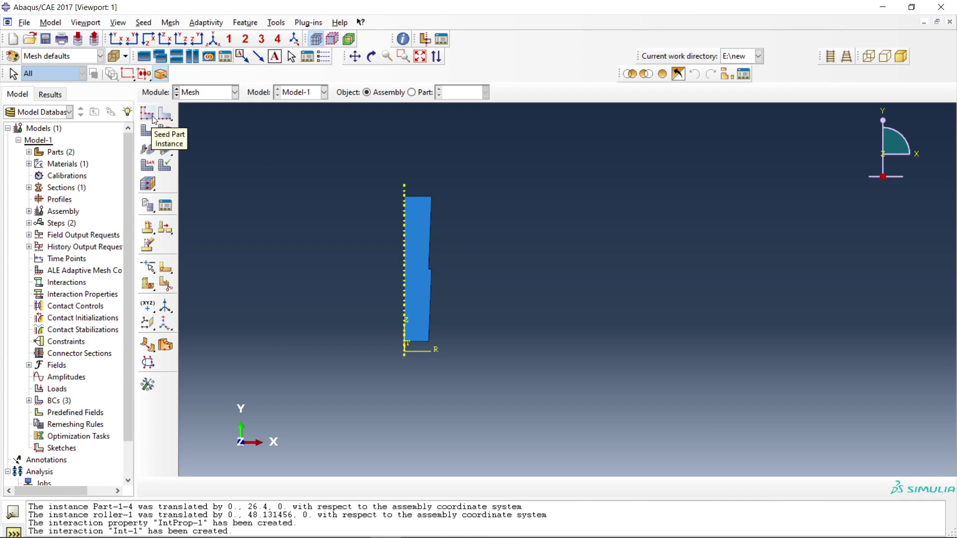
scroll(348, 234, up, 2)
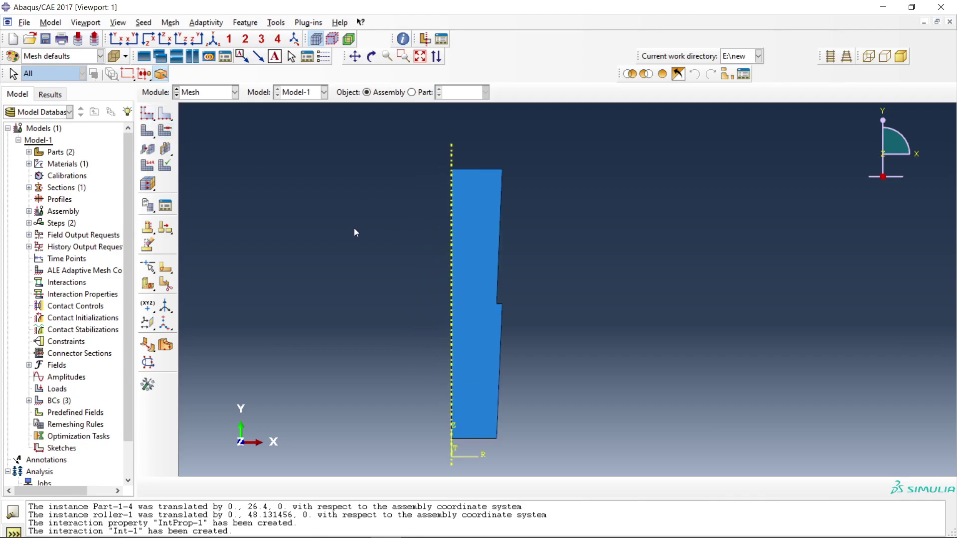
scroll(293, 188, down, 1)
click(148, 114)
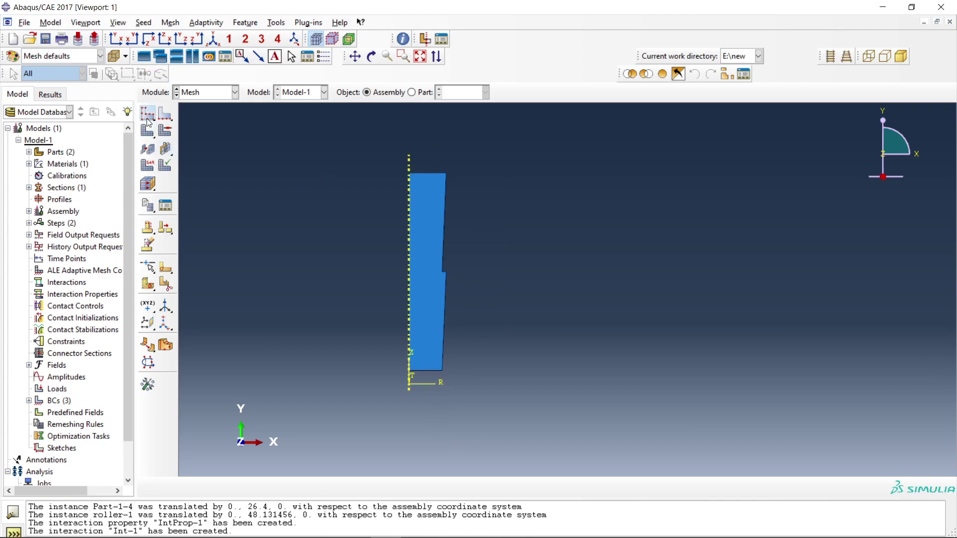
click(601, 234)
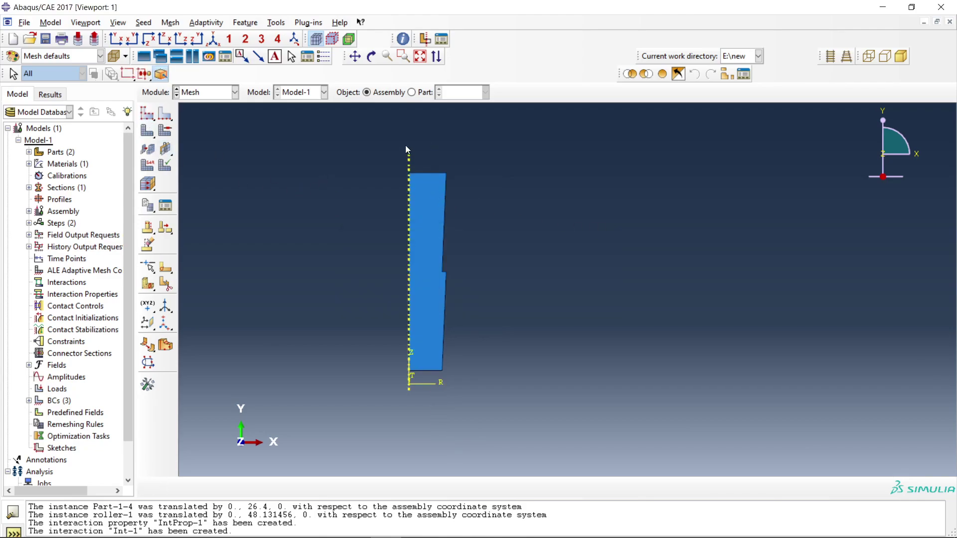
Step: Retry seeding the part instances with the whole assembly as the mesh object
click(411, 93)
click(369, 93)
click(148, 114)
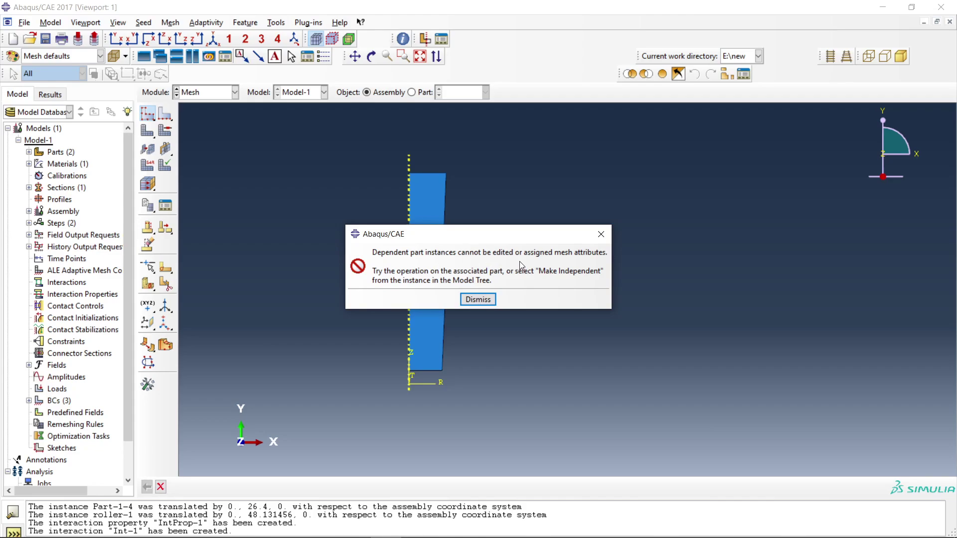
click(601, 234)
click(197, 95)
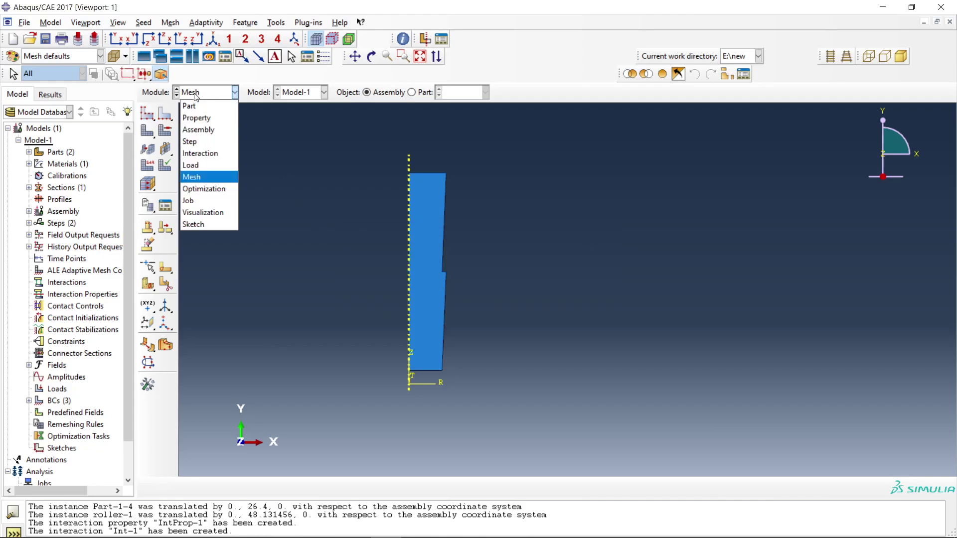
click(382, 309)
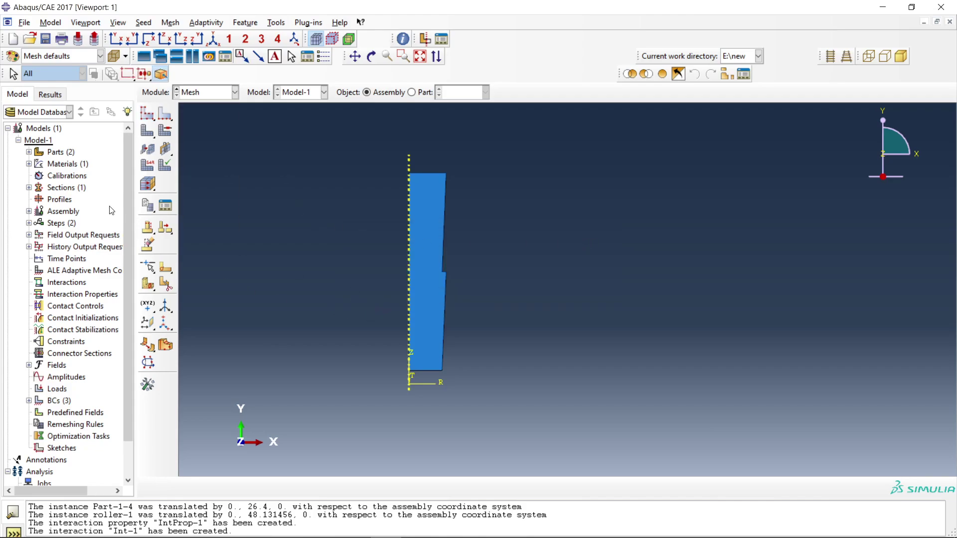
Step: Make the instance Part-2-1 in the assembly independent so that it can be meshed directly
click(29, 211)
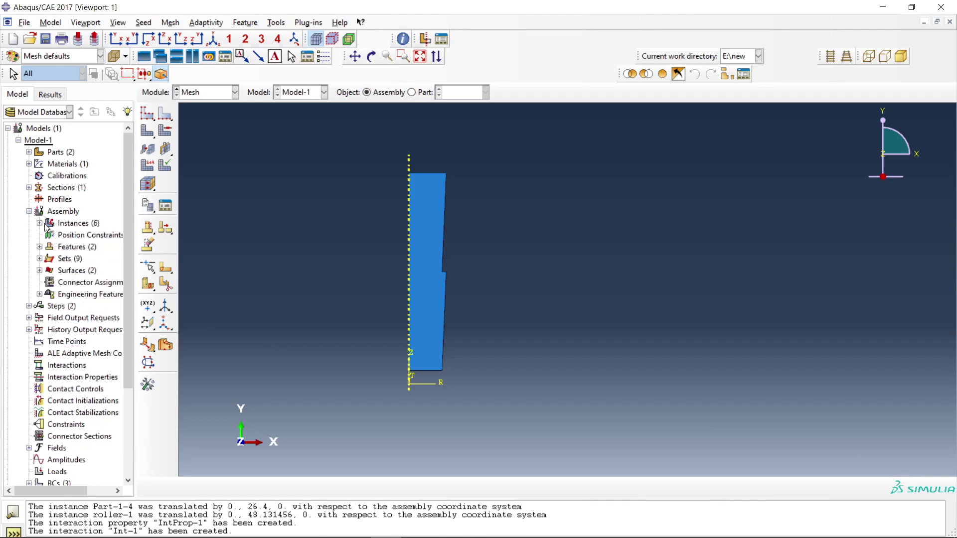
click(39, 223)
right_click(69, 282)
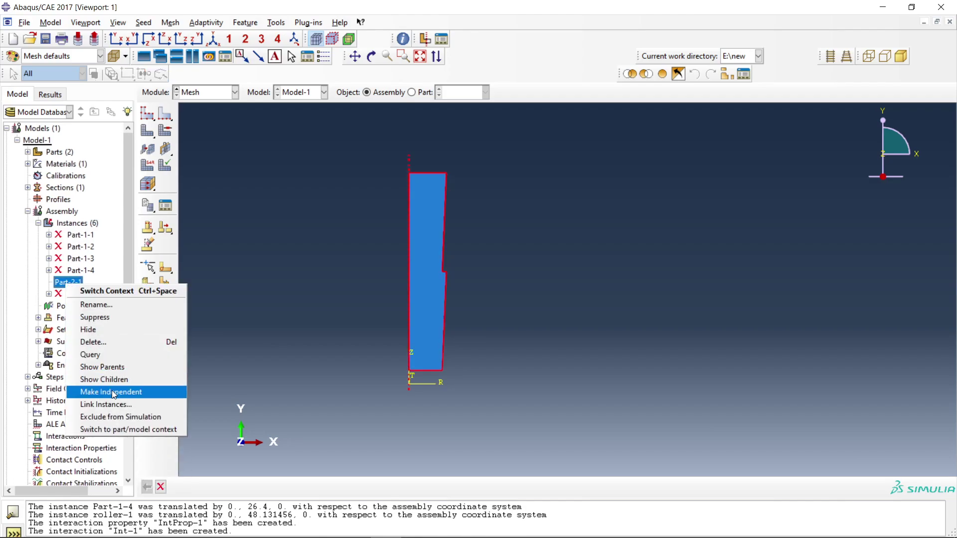
click(113, 393)
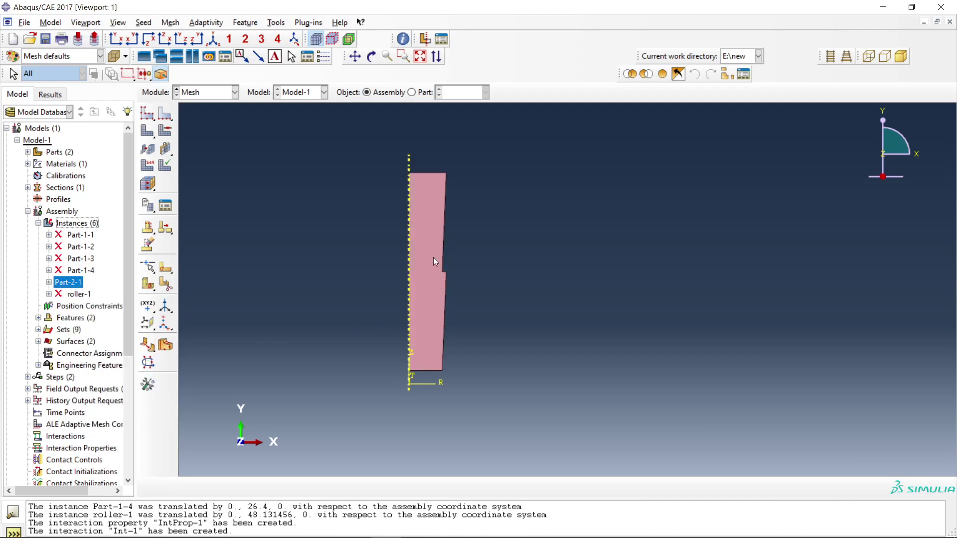
click(147, 113)
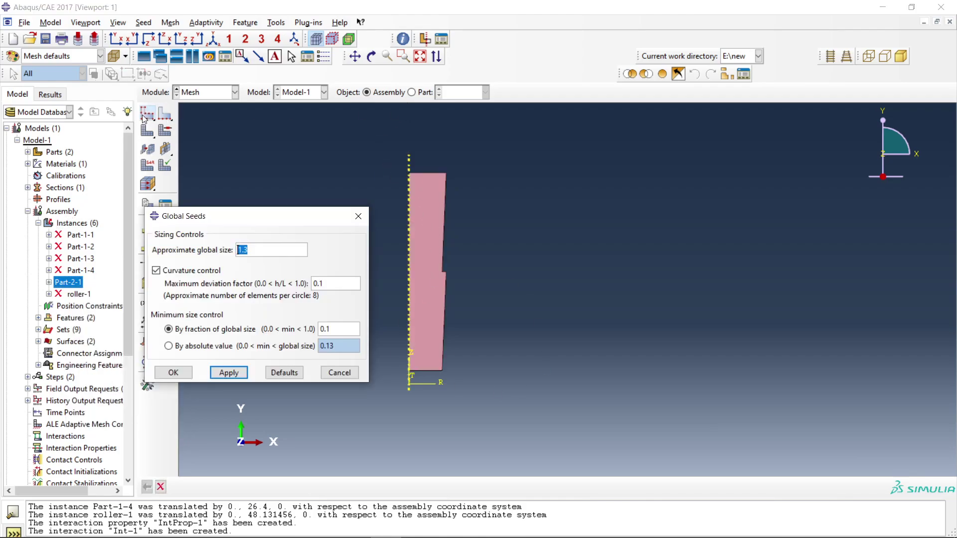
drag(212, 215, 421, 193)
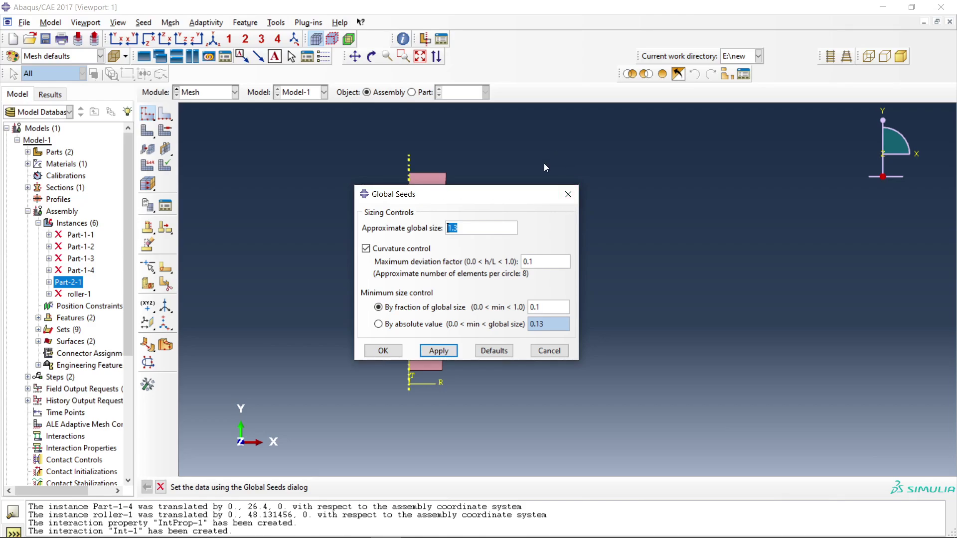
click(568, 194)
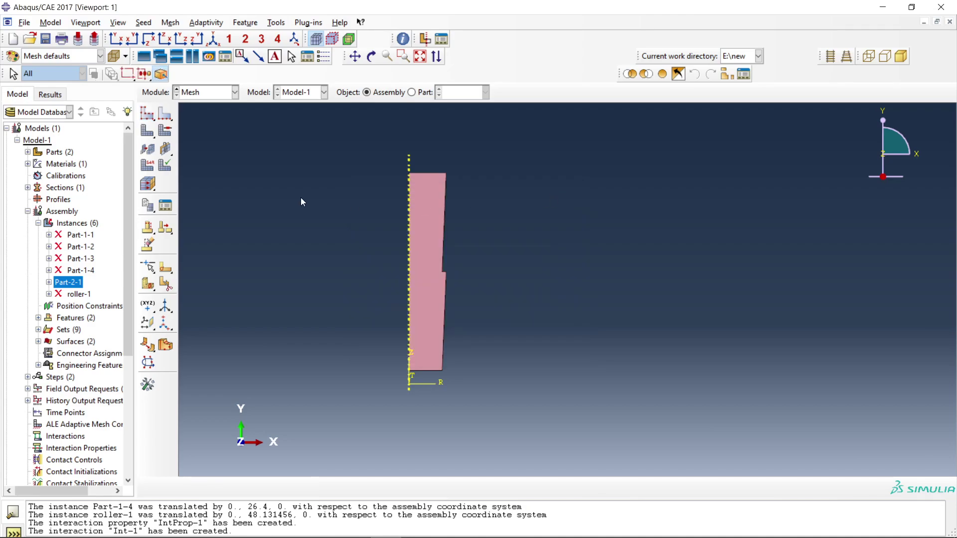
Step: Select the lower part's bottom edge for local seeding and set its approximate element size to 0.2
click(163, 117)
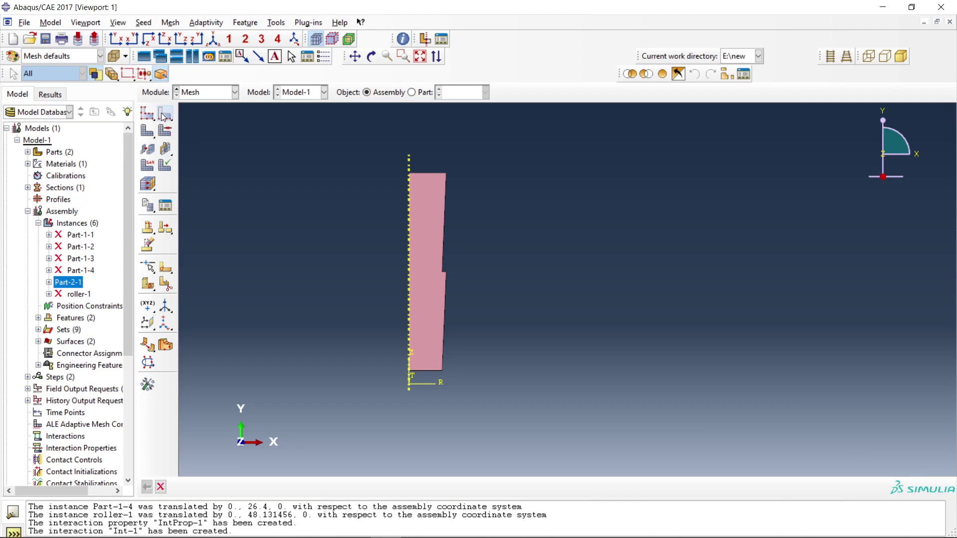
click(425, 370)
scroll(424, 382, down, 2)
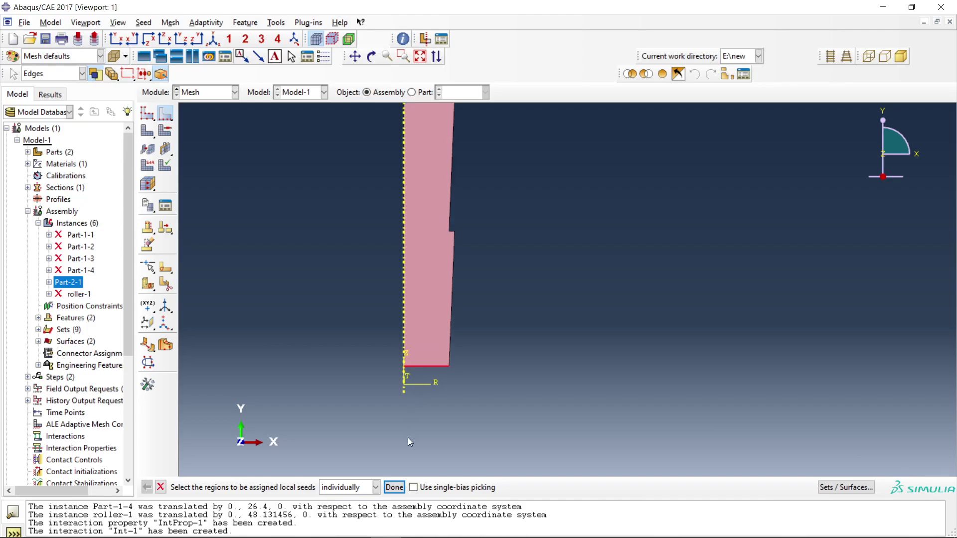
click(394, 488)
scroll(434, 358, down, 2)
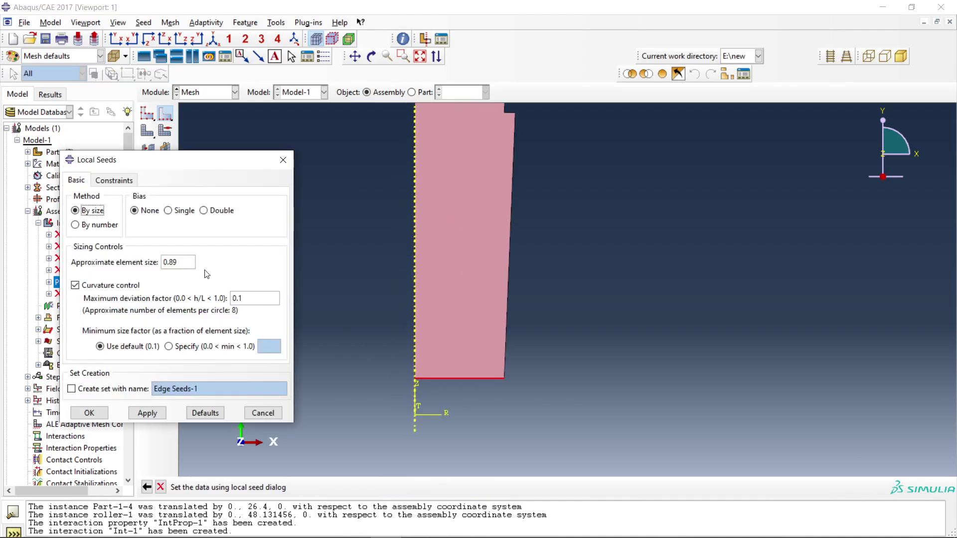
double_click(184, 266)
text(0)
Step: Try the by-number seeding method on the bottom edge and adjust its number of elements
click(90, 226)
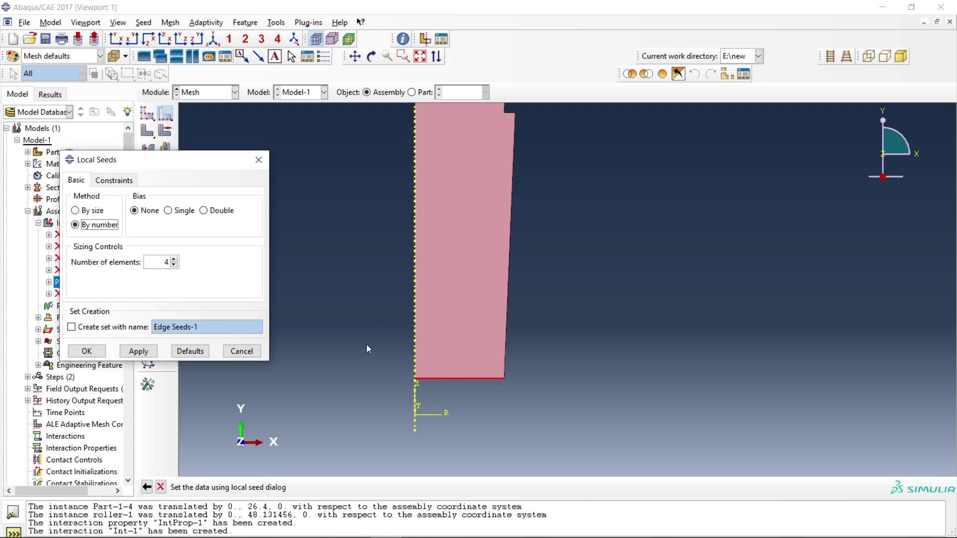
click(175, 260)
click(174, 260)
click(174, 259)
click(173, 265)
Step: Return to seeding by size and apply the 0.2 element size to the lower part's bottom edge
click(91, 211)
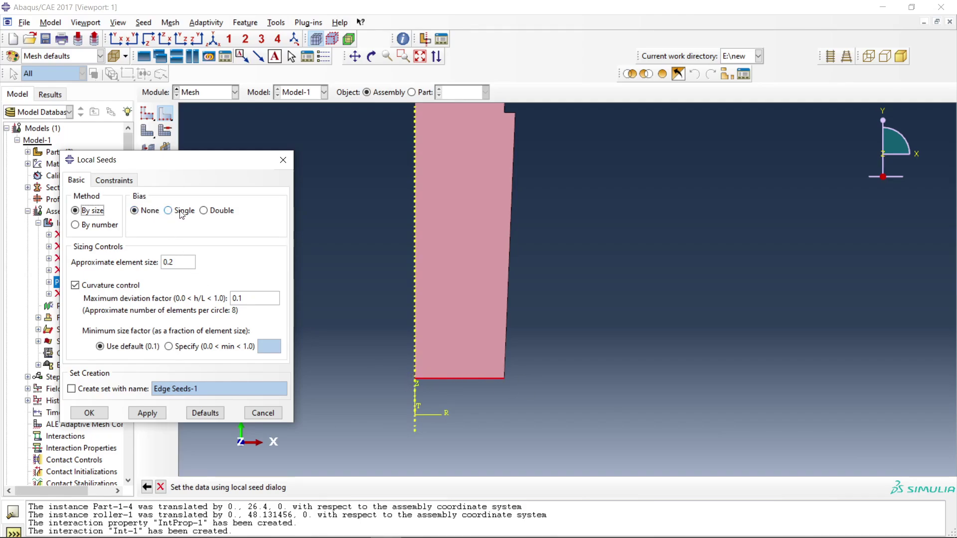
click(89, 413)
scroll(440, 396, up, 2)
scroll(391, 401, up, 3)
scroll(224, 303, down, 3)
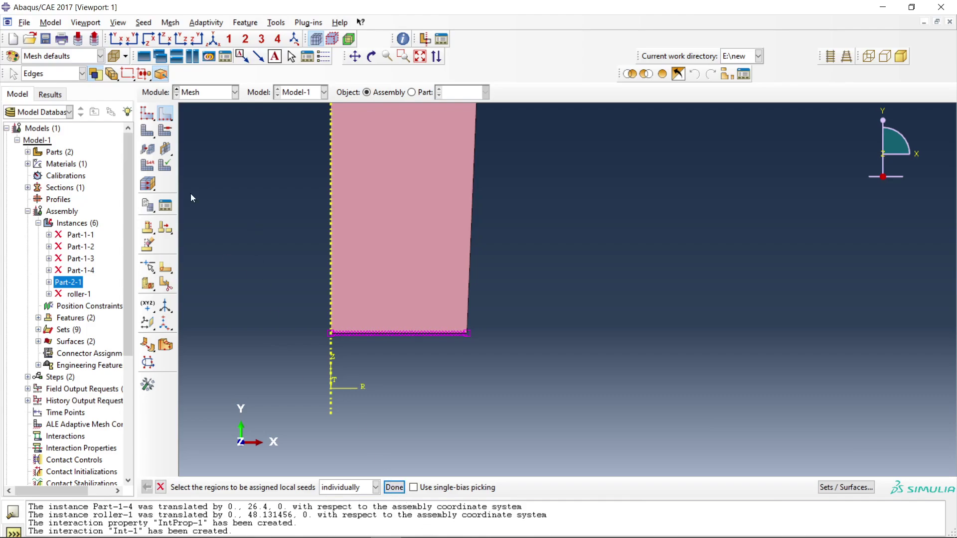
Step: Reseed the lower part's bottom edge by size with an approximate element size of 0.8
click(393, 489)
click(165, 113)
click(377, 333)
click(394, 488)
drag(181, 263, 152, 267)
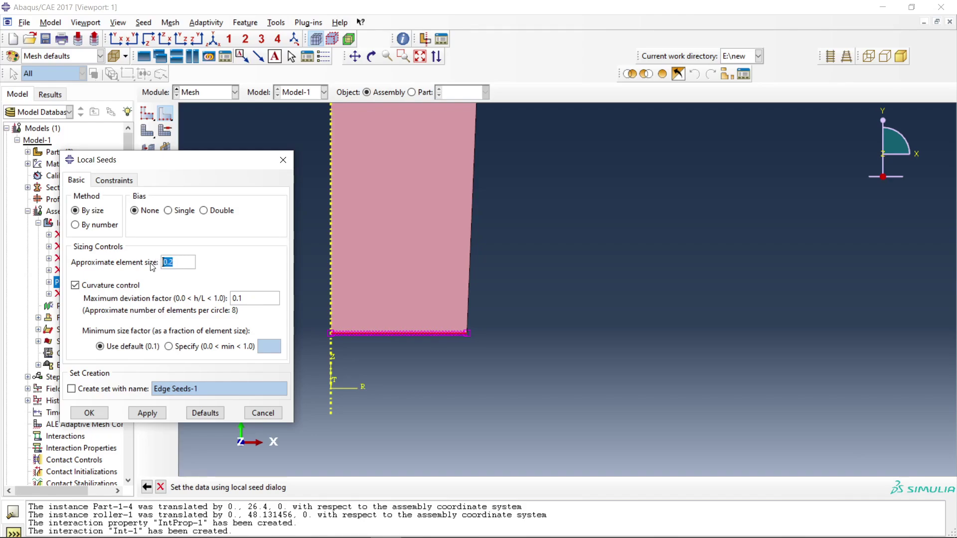
text(0.8)
click(138, 414)
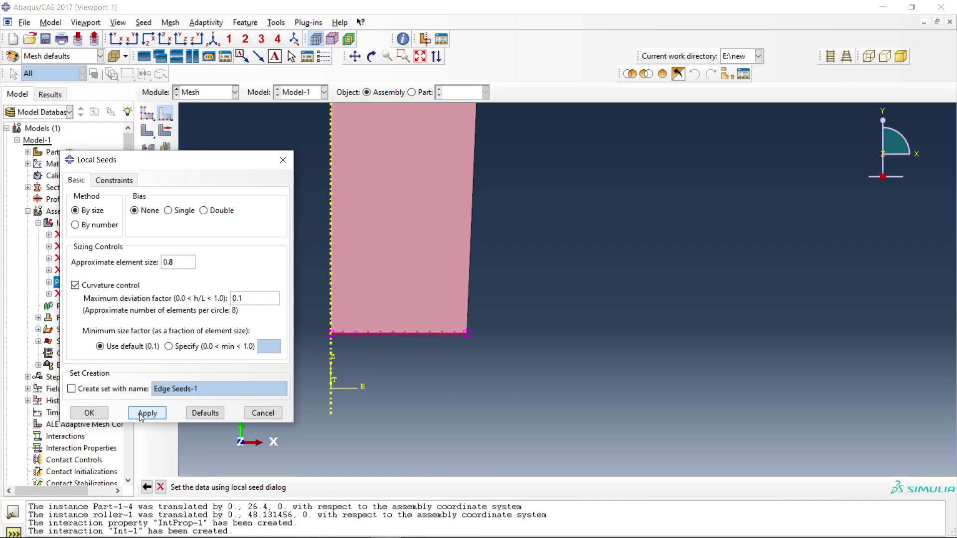
scroll(322, 334, down, 5)
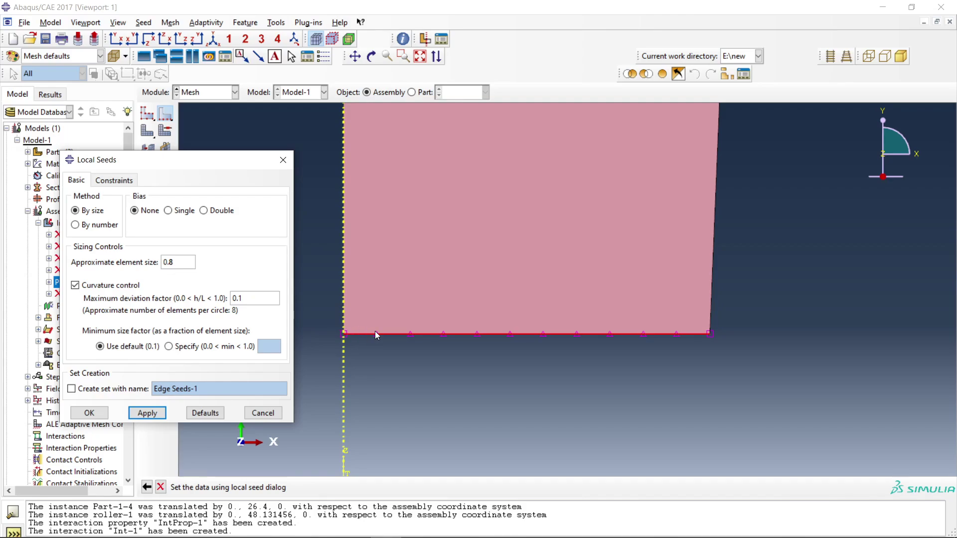
Step: Apply a single bias to the bottom edge's seeds with minimum size 0.04 and maximum size 0.2, and inspect the spacing
click(172, 211)
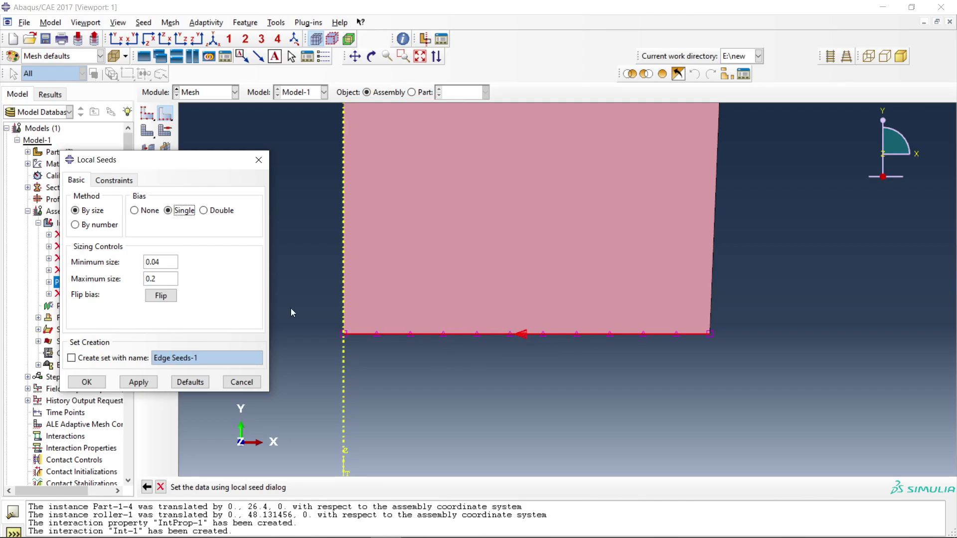
click(137, 383)
scroll(321, 336, up, 4)
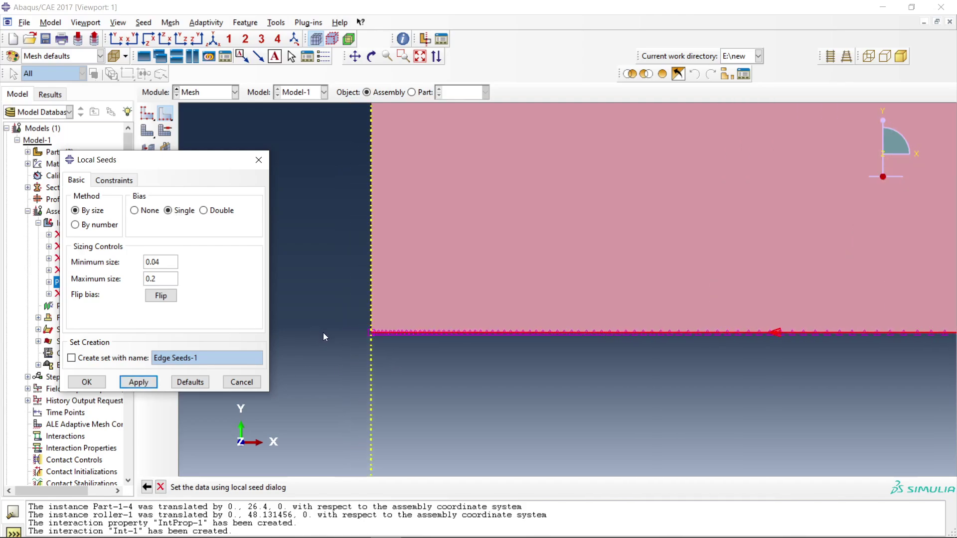
scroll(407, 334, up, 3)
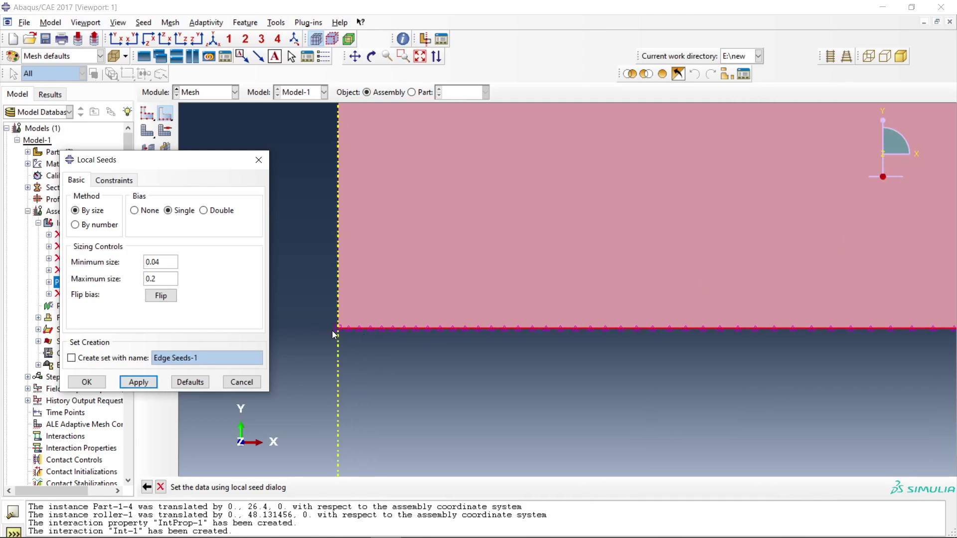
scroll(344, 331, down, 3)
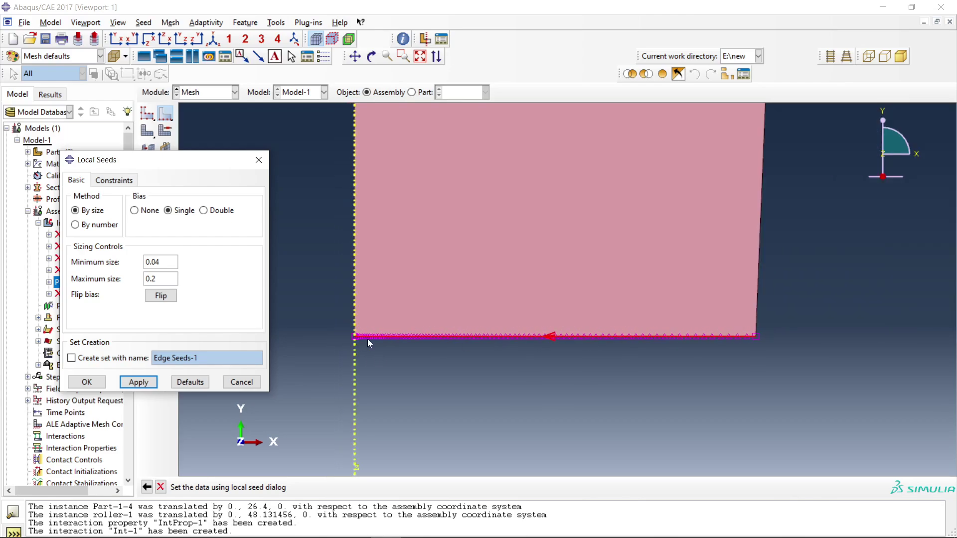
scroll(360, 338, up, 2)
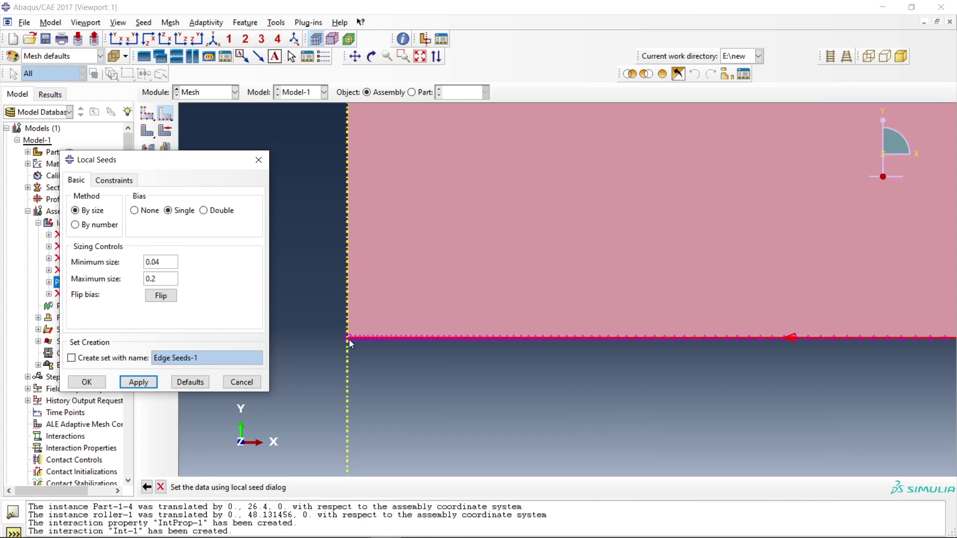
Step: Switch the bottom edge's seeds to a double bias with sizes from 0.04 to 0.2, apply it and inspect the spacing
click(160, 298)
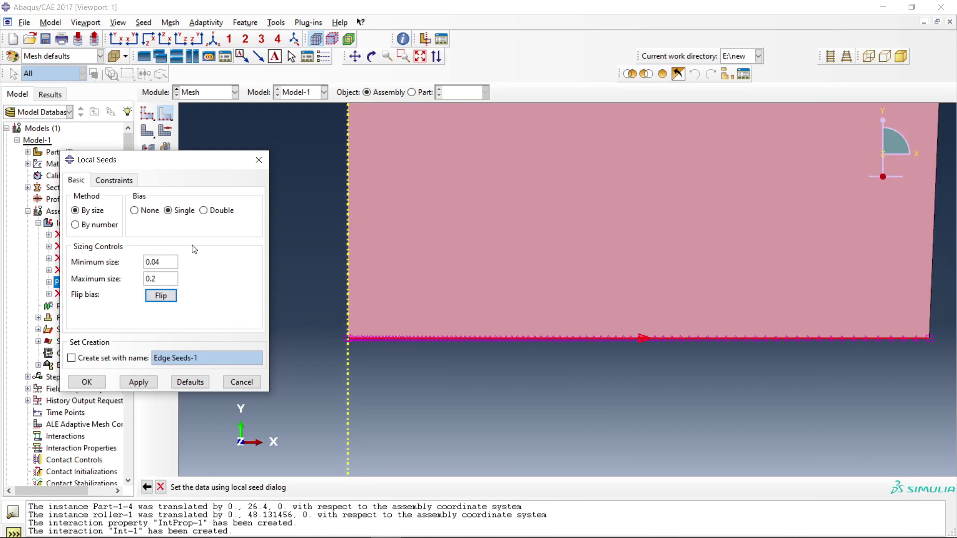
click(204, 211)
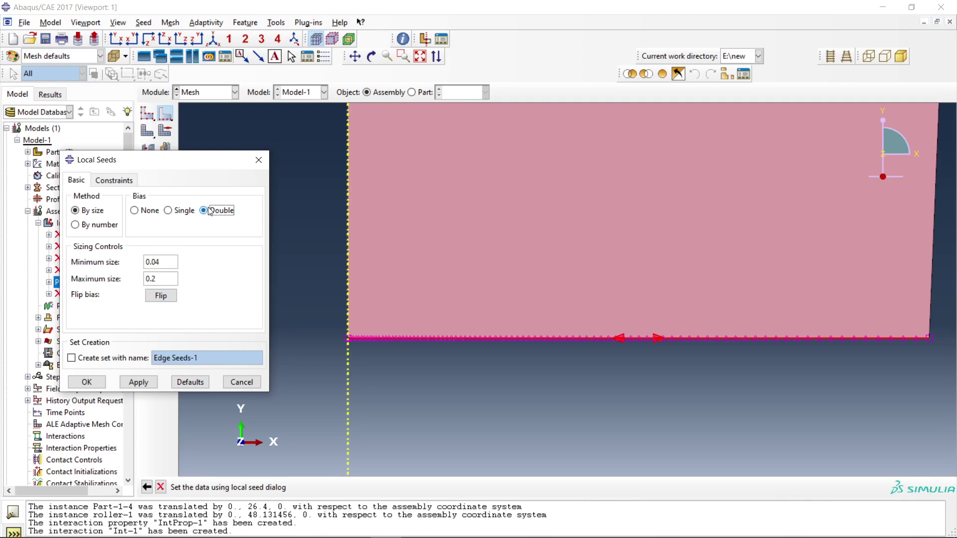
click(139, 382)
scroll(681, 343, down, 1)
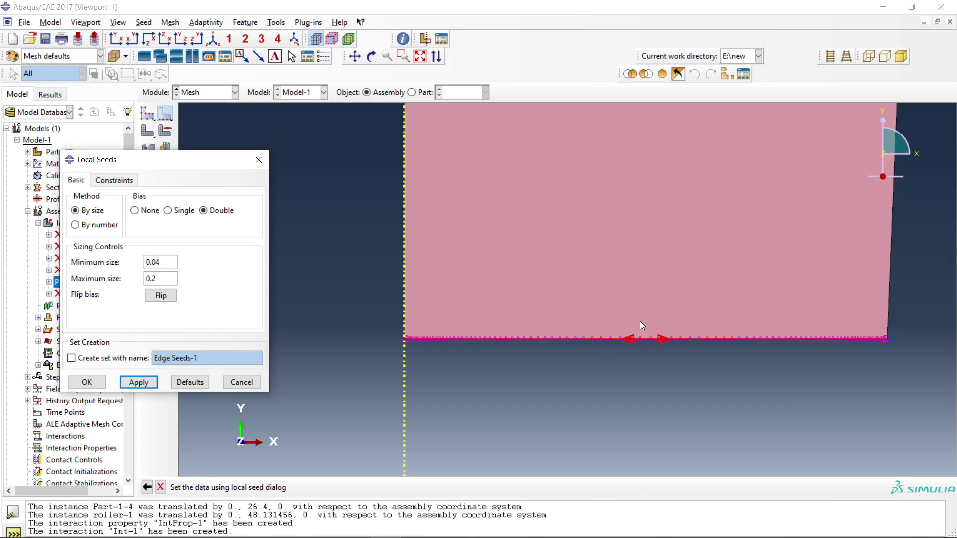
scroll(640, 326, up, 3)
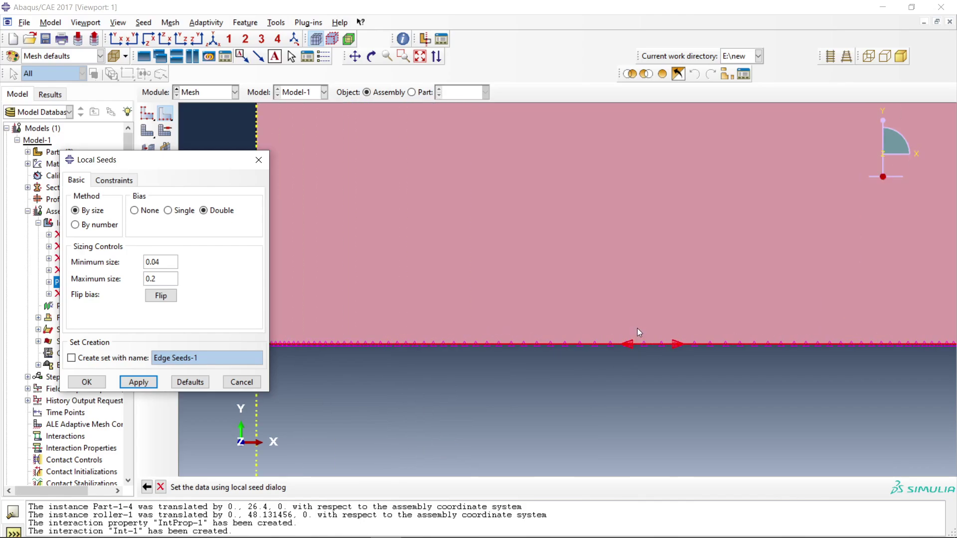
scroll(453, 349, down, 2)
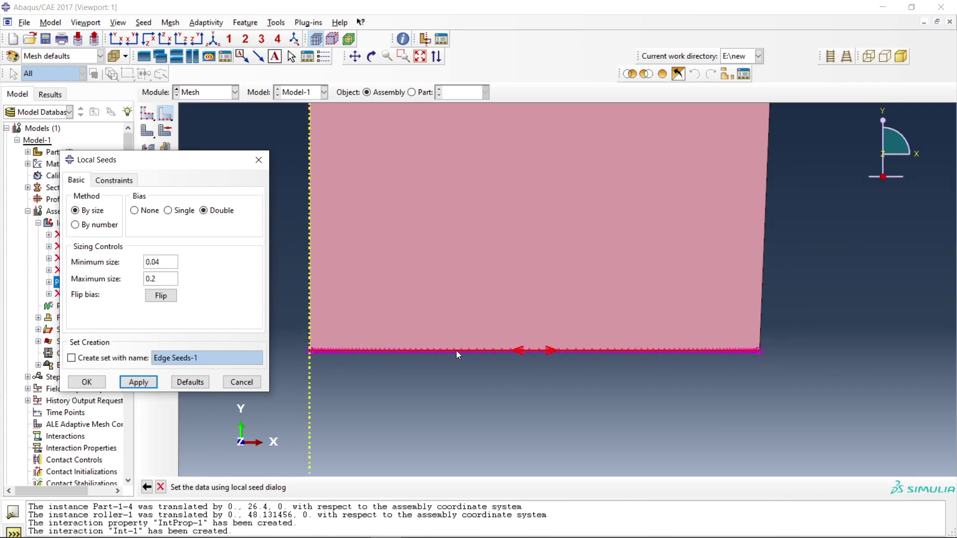
scroll(456, 351, down, 1)
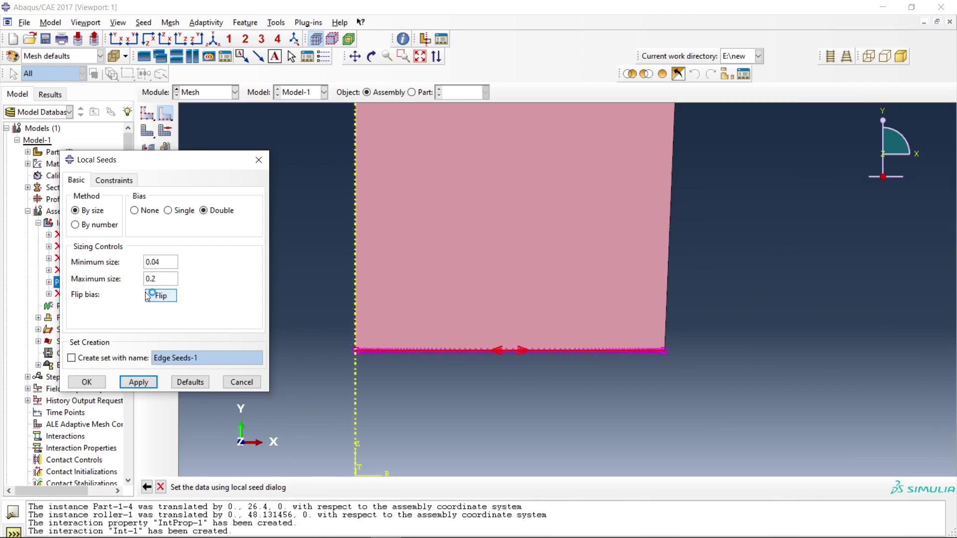
Step: Flip the double bias on the bottom edge, apply it and inspect the reversed seed spacing
click(161, 296)
click(139, 382)
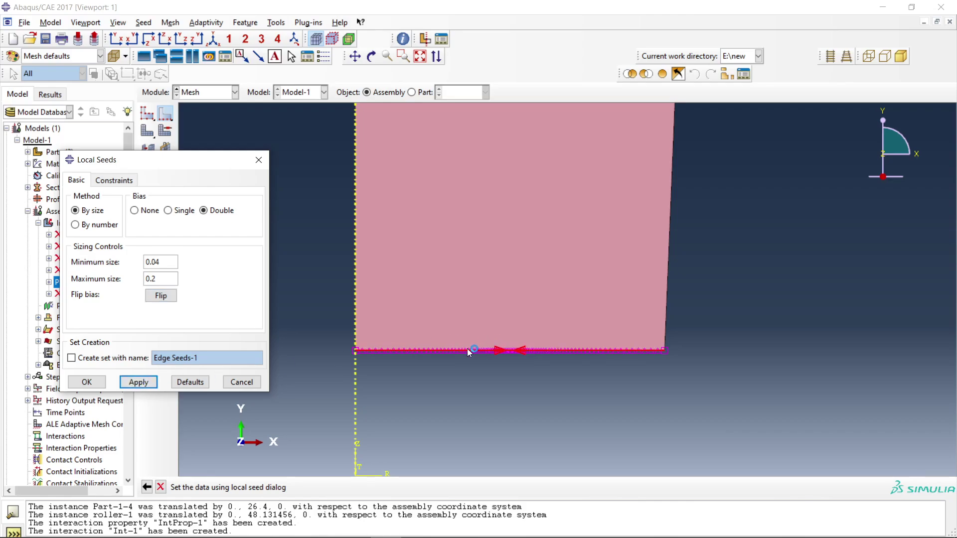
scroll(425, 359, up, 2)
scroll(300, 336, down, 2)
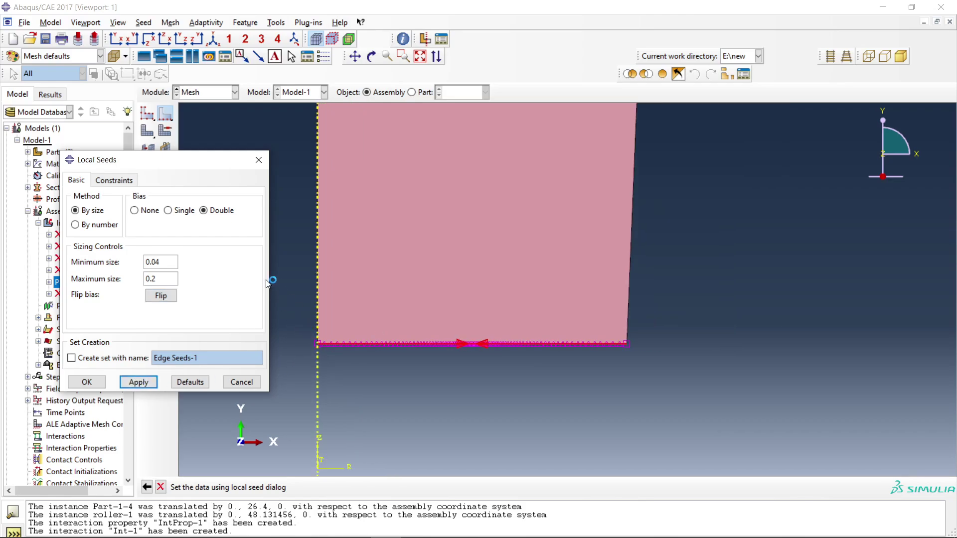
Step: Set the bottom edge's seed bias to None and accept the uniform local seeds
click(142, 215)
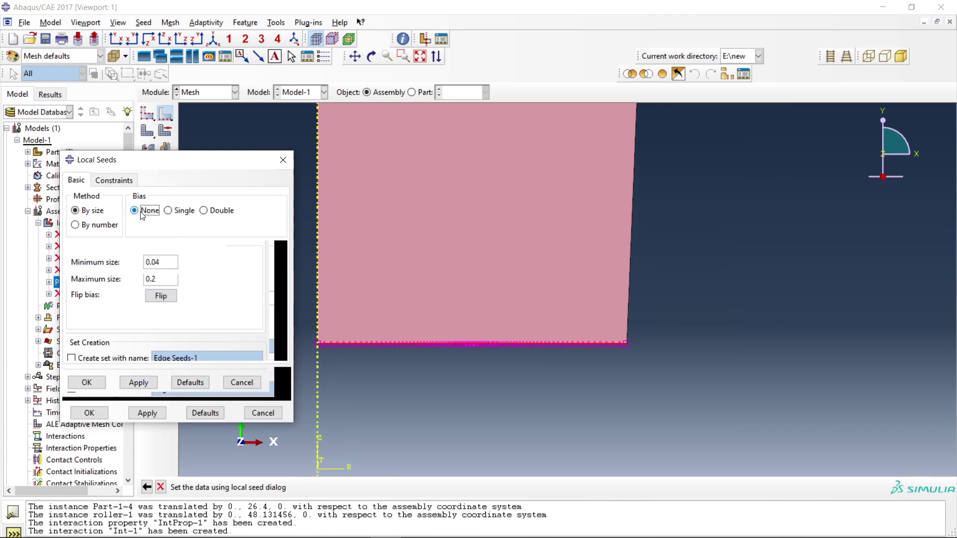
click(89, 413)
scroll(466, 362, down, 6)
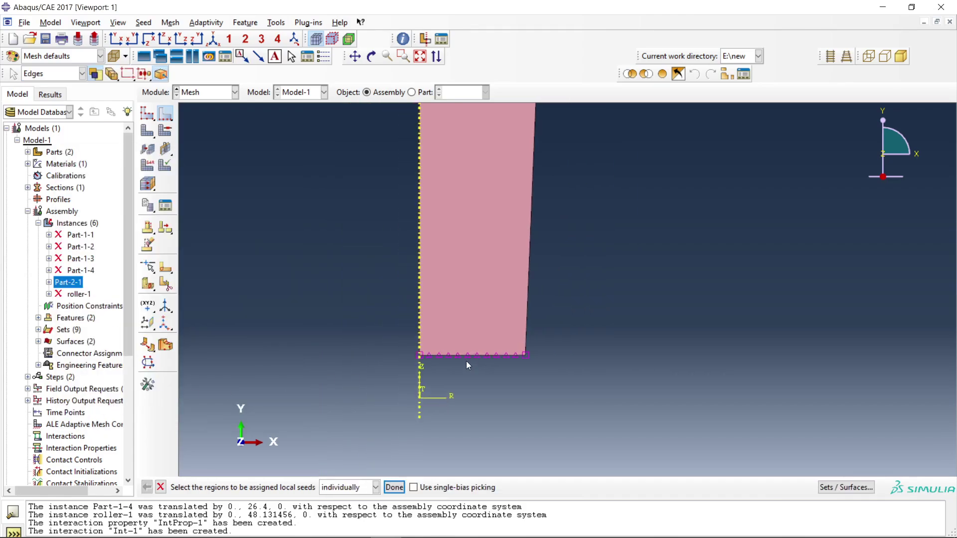
Step: Seed Part-2-1's axis edges, outer side edges and small step edge with an approximate element size of 2
click(448, 255)
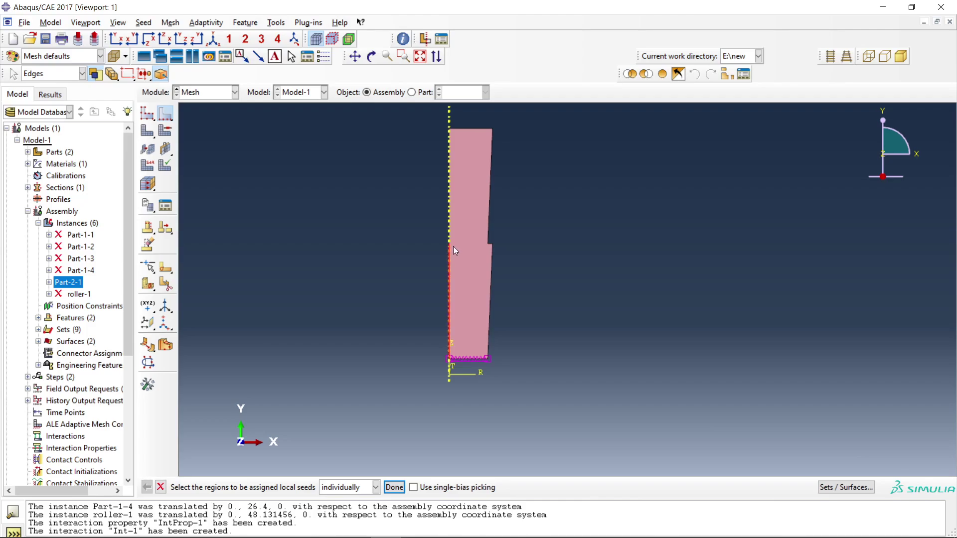
shift+click(489, 224)
shift+click(493, 261)
shift+drag(535, 287, 398, 207)
click(394, 487)
double_click(191, 265)
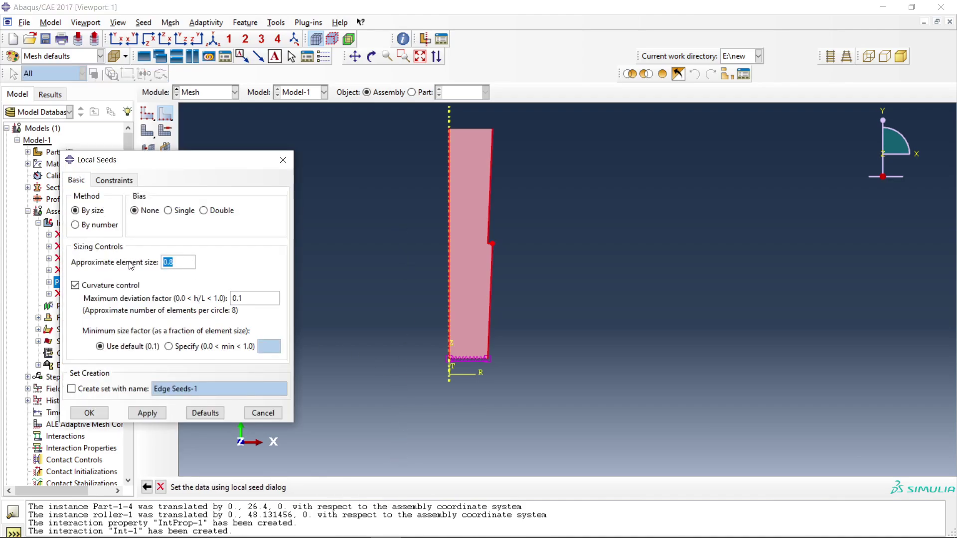
text(2)
click(103, 413)
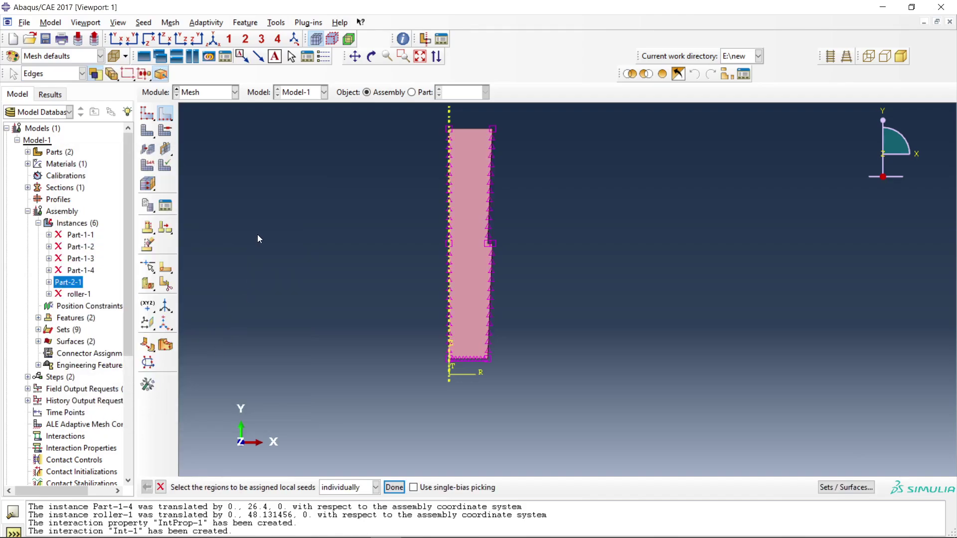
Step: Seed the top edge with an approximate element size of 2 and mesh the Part-2-1 instance
click(467, 129)
click(394, 487)
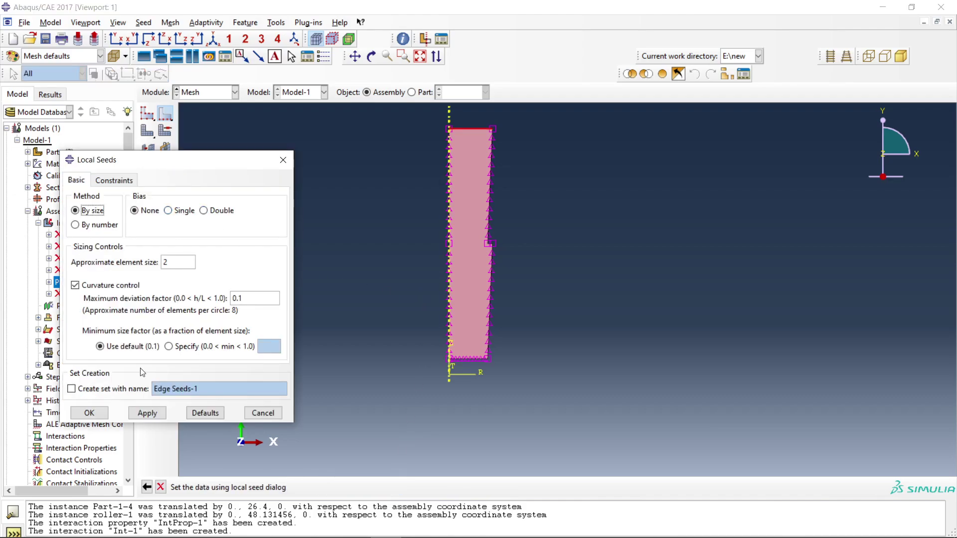
click(90, 414)
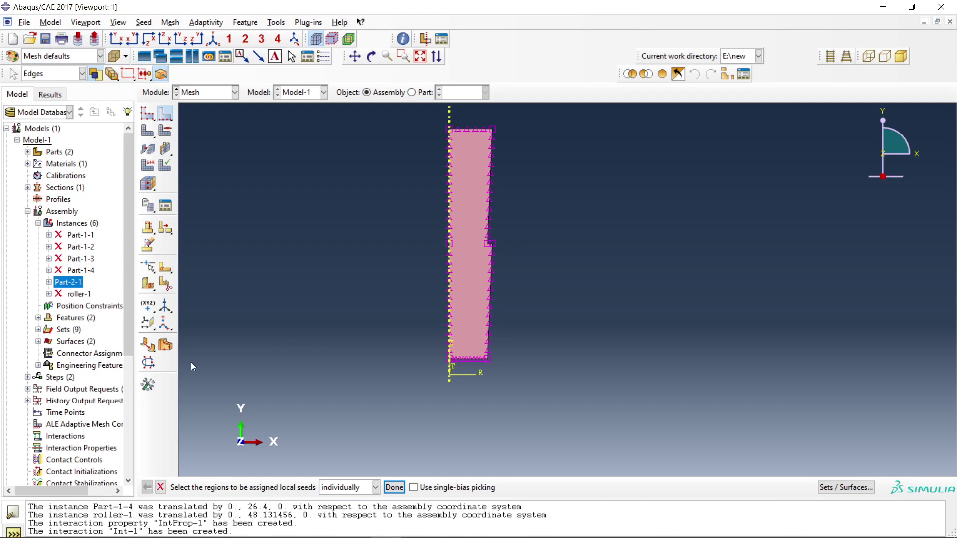
click(148, 133)
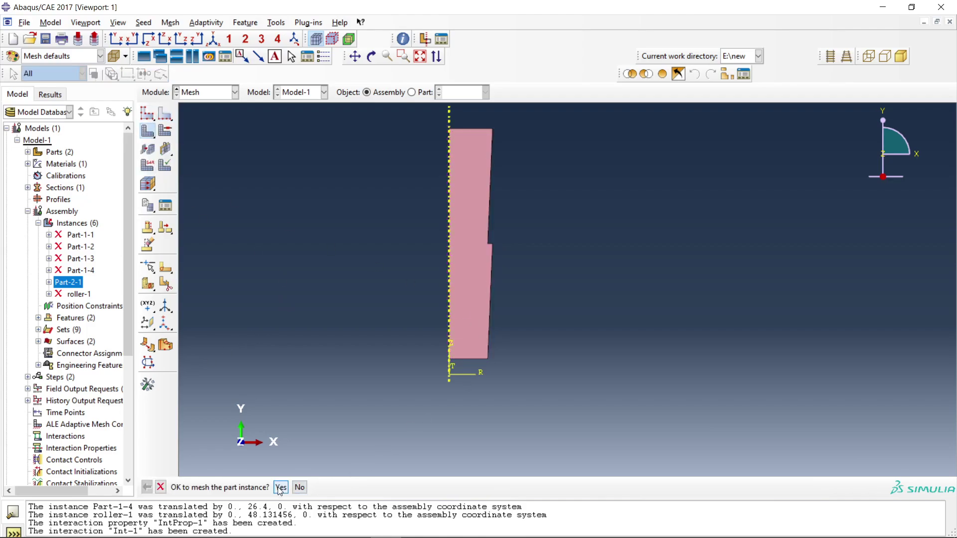
click(302, 484)
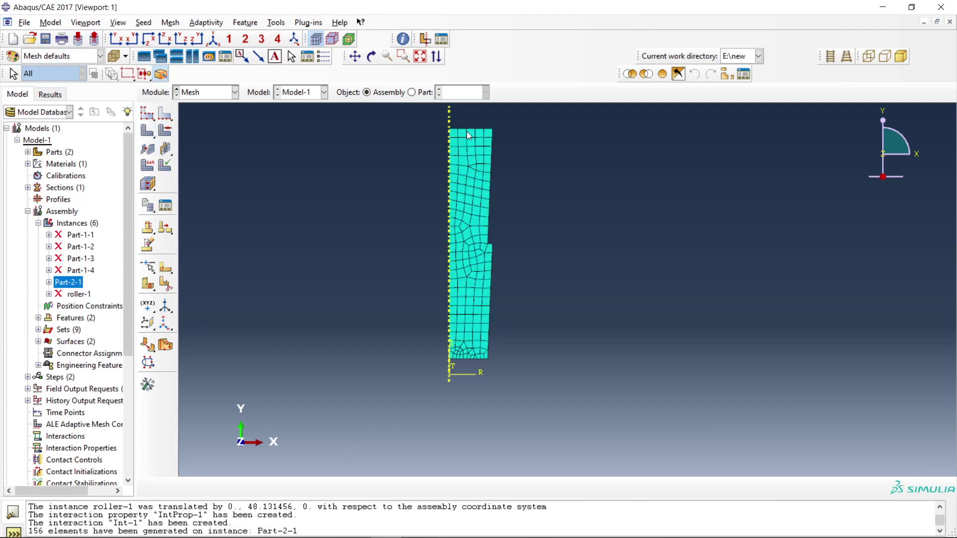
click(165, 131)
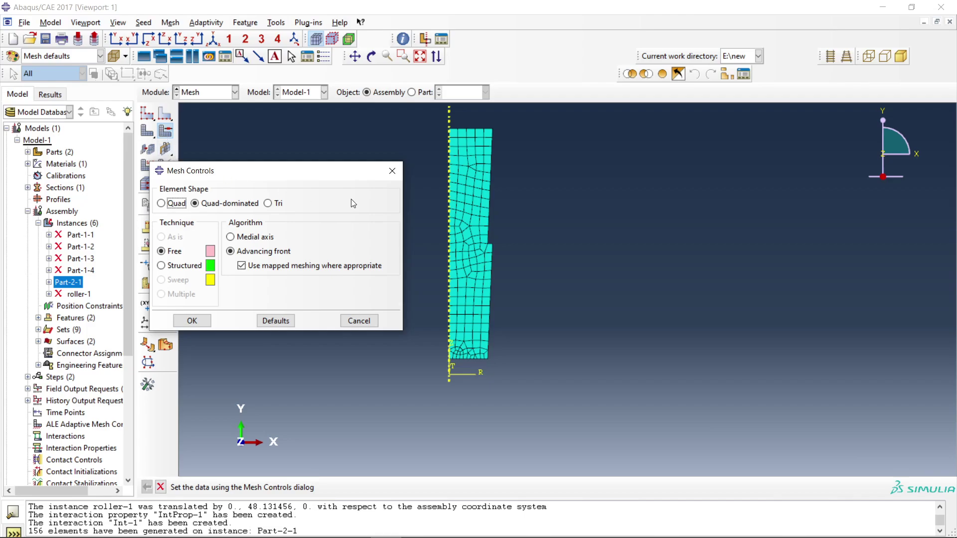
click(393, 171)
click(165, 132)
drag(277, 176, 683, 179)
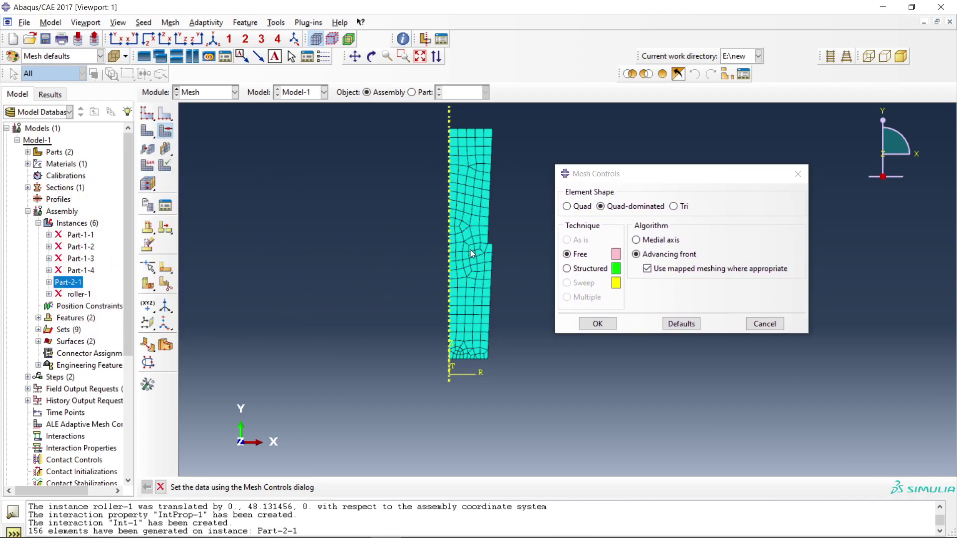
click(576, 209)
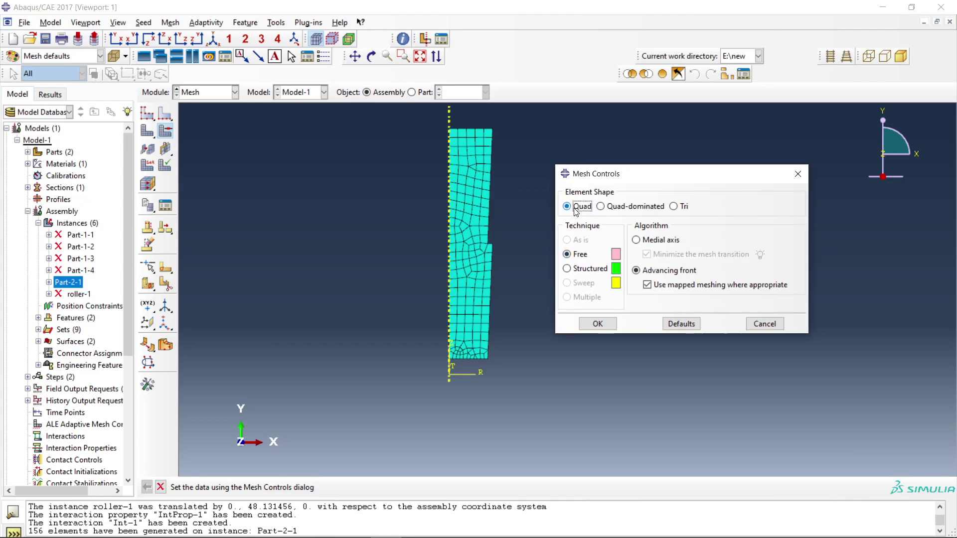
click(477, 242)
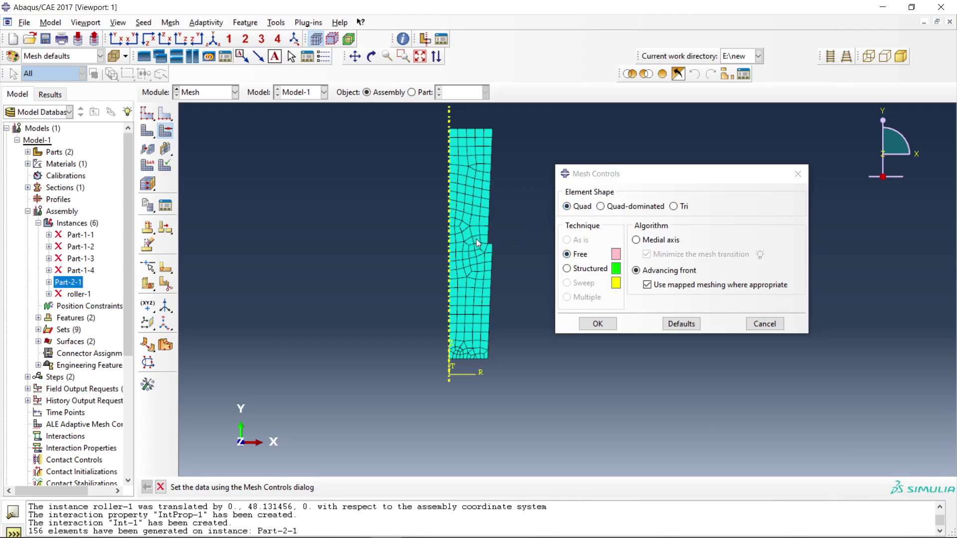
click(798, 173)
Step: Set Part-2-1's meshing technique to Structured with quad-dominated elements, deleting the invalidated mesh
click(168, 132)
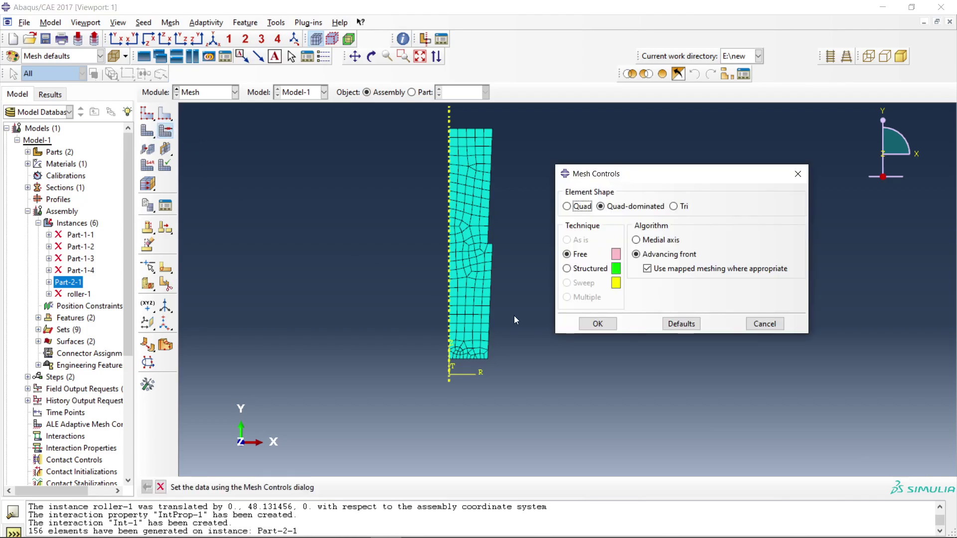
click(581, 269)
click(596, 324)
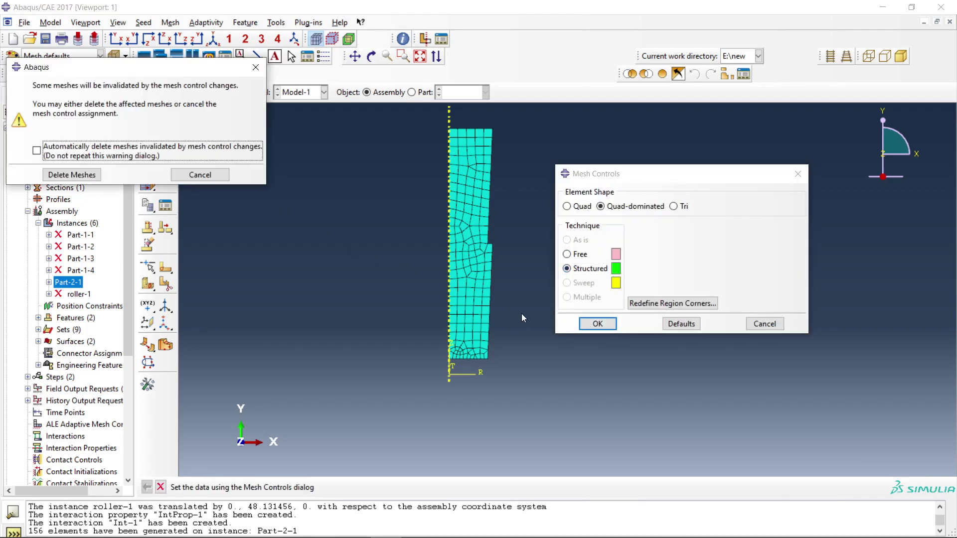
click(72, 175)
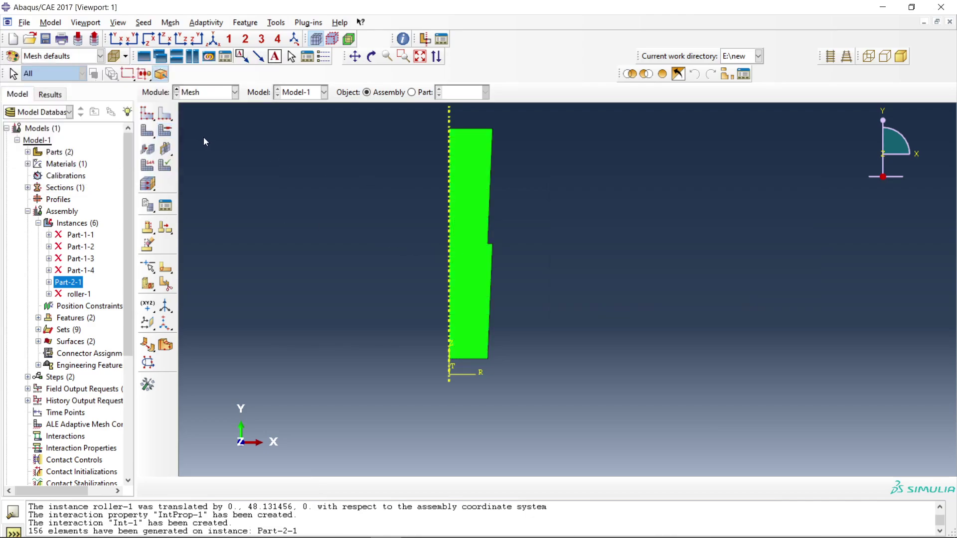
Step: Change the element shape of the structured region to Quad, keeping the mesh transition minimized
click(165, 131)
click(473, 219)
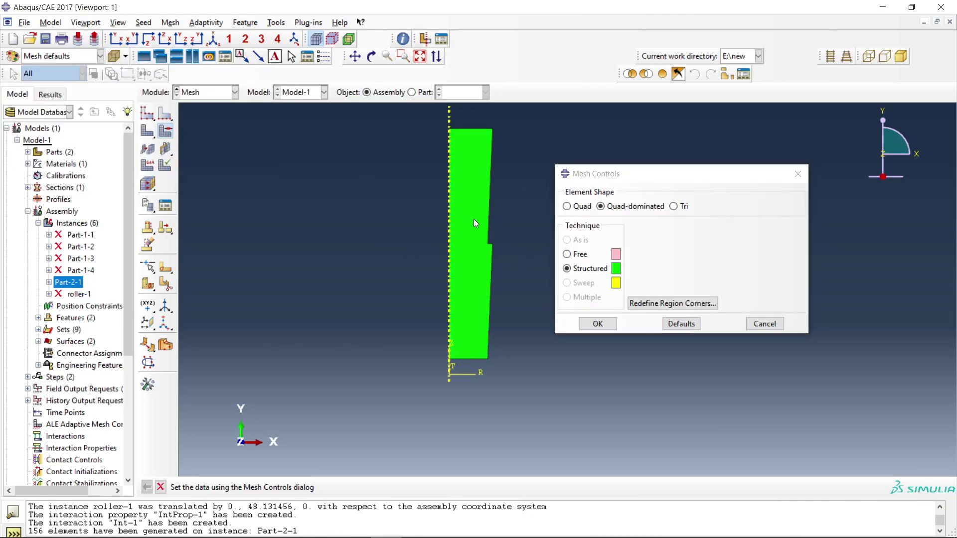
click(581, 208)
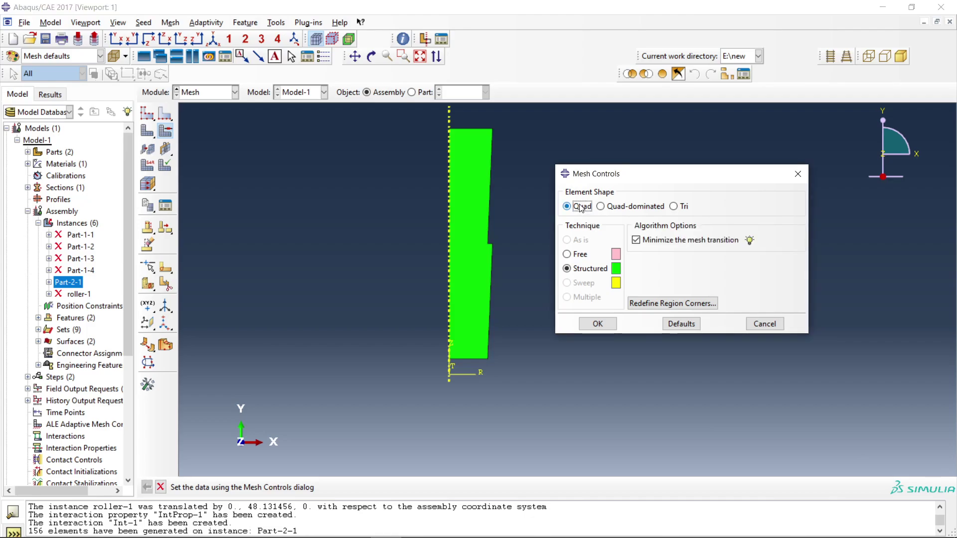
click(631, 208)
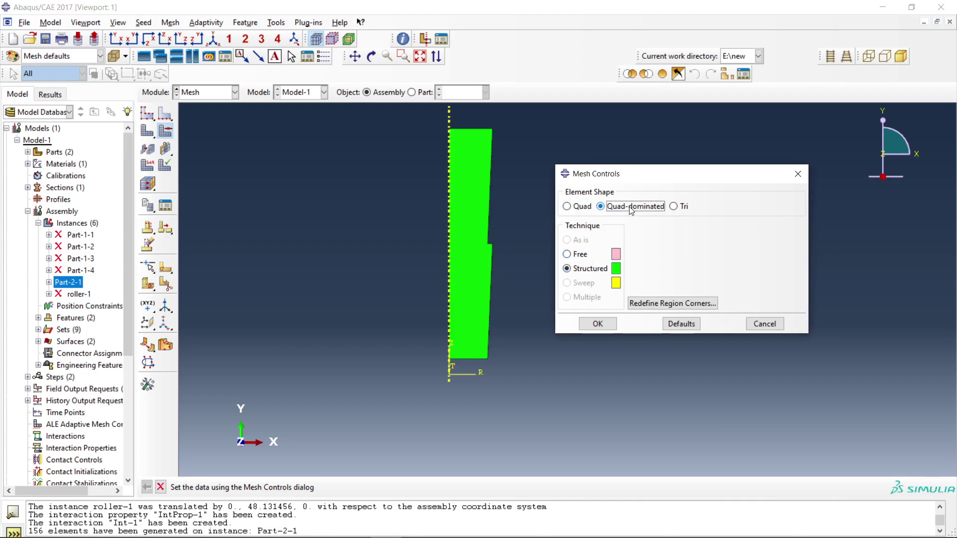
click(577, 207)
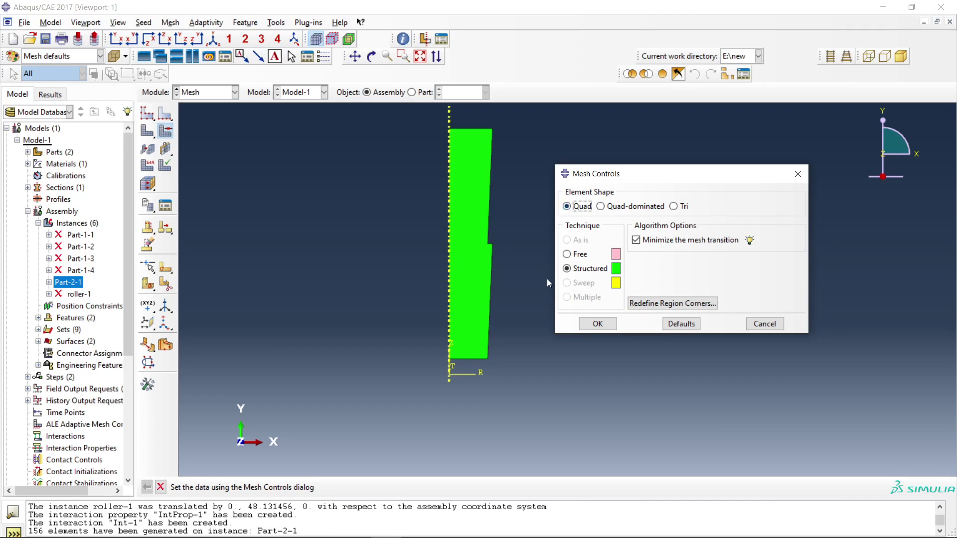
scroll(522, 202, up, 2)
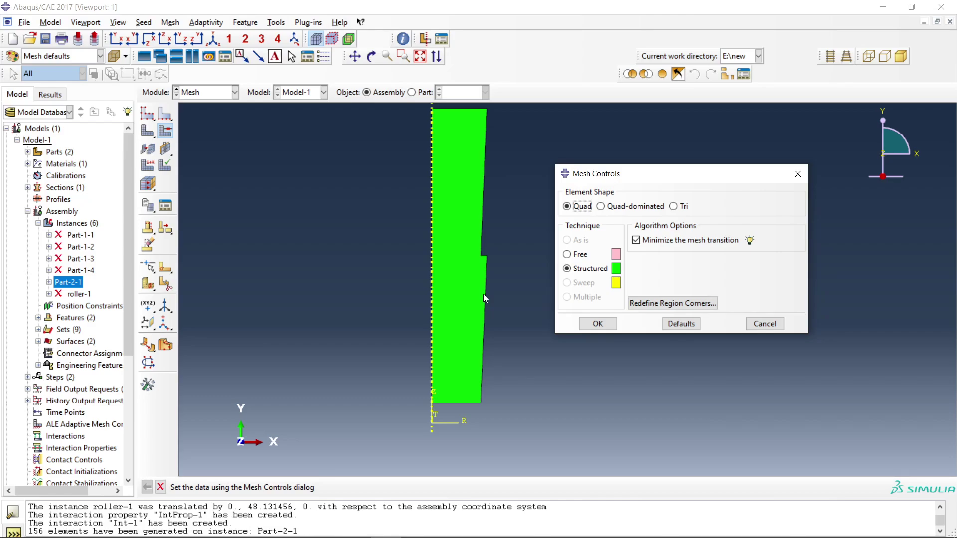
click(465, 291)
scroll(482, 329, down, 2)
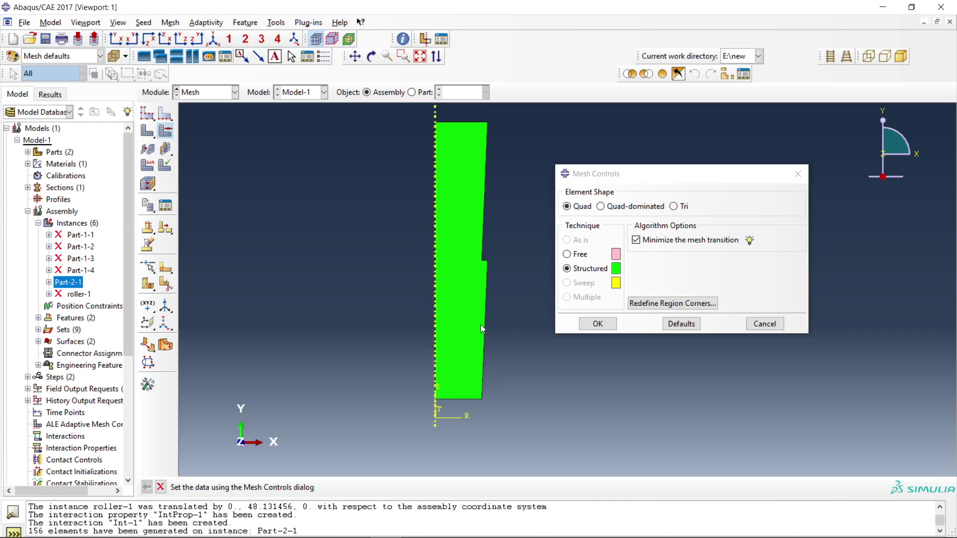
click(598, 323)
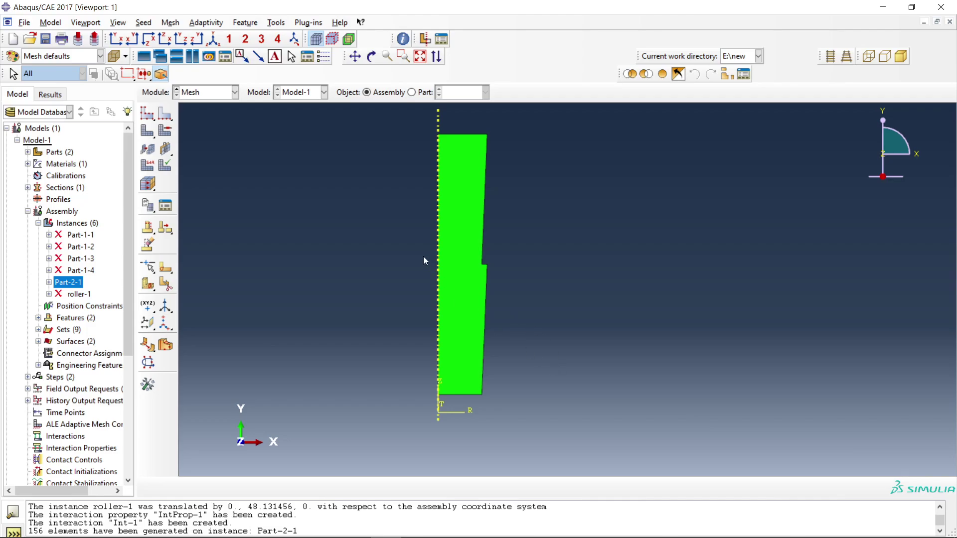
Step: Switch Part-2-1's mesh controls back to Quad-dominated elements with the Free technique
click(165, 131)
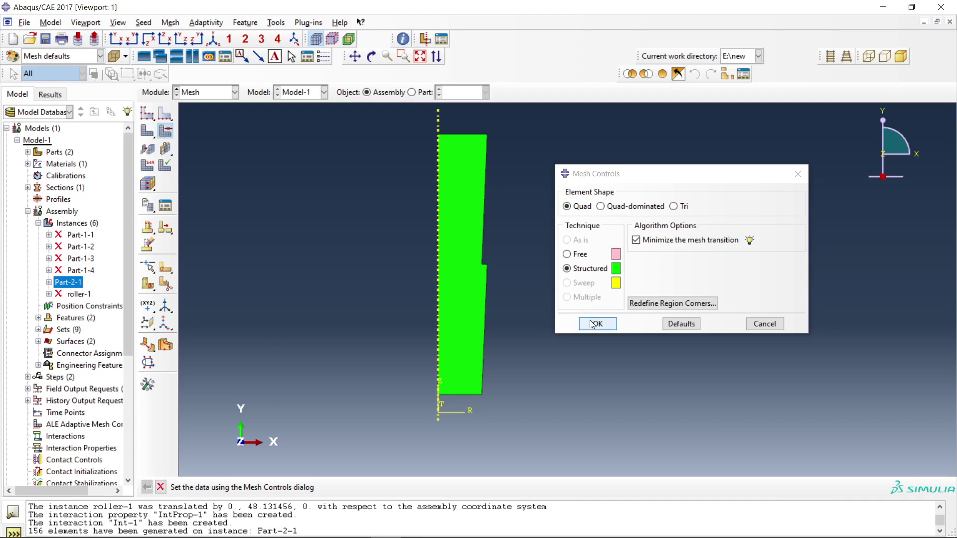
click(619, 207)
click(567, 256)
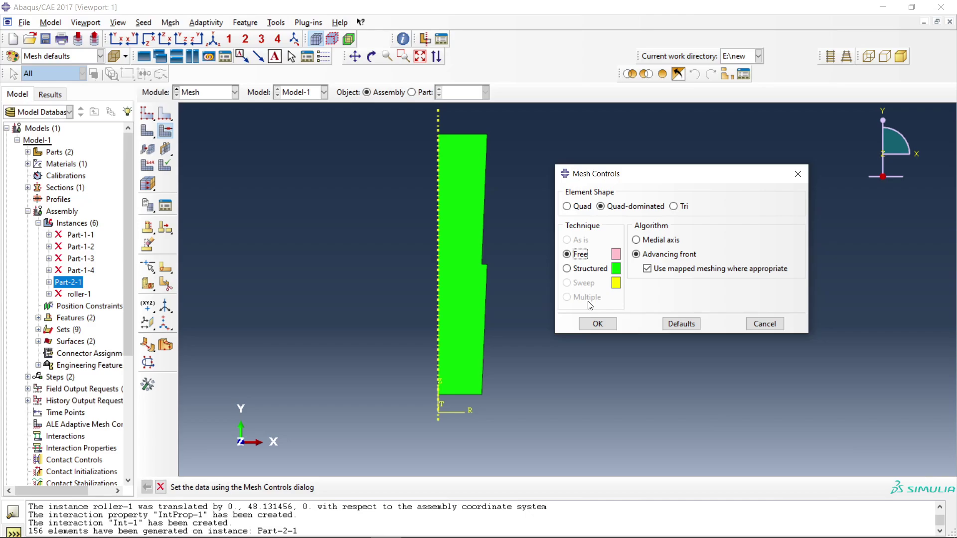
click(593, 324)
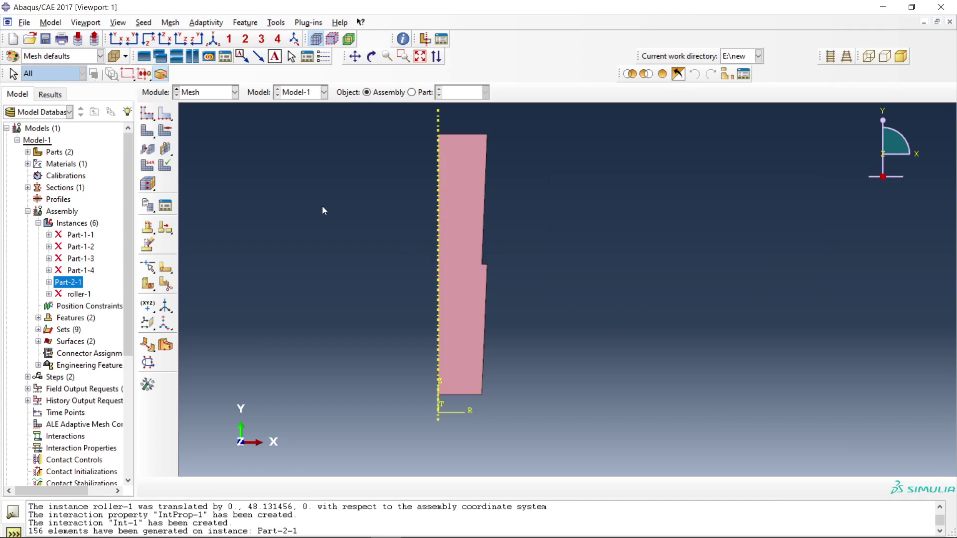
Step: Assign Part-2-1 the Structured technique with Quad element shape in the mesh controls
click(167, 133)
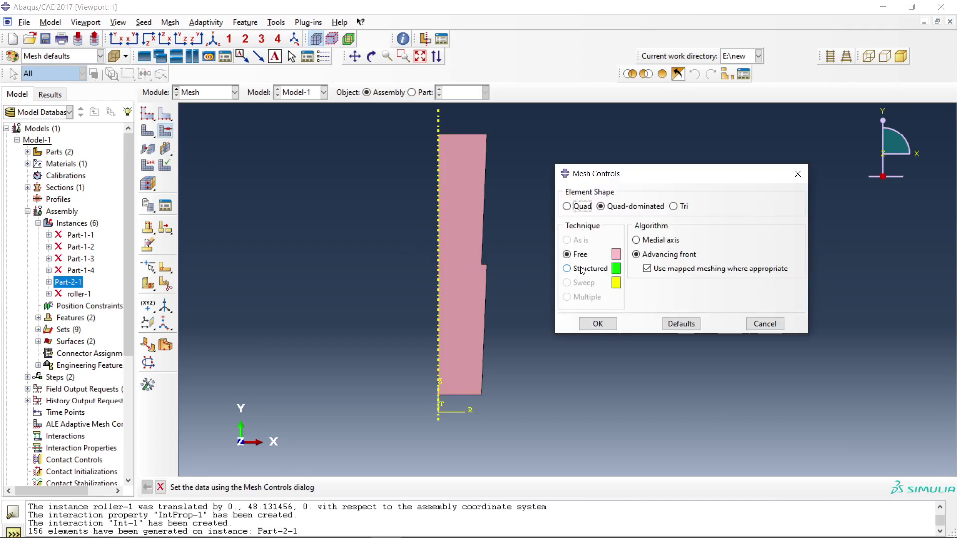
click(582, 269)
click(581, 206)
click(598, 324)
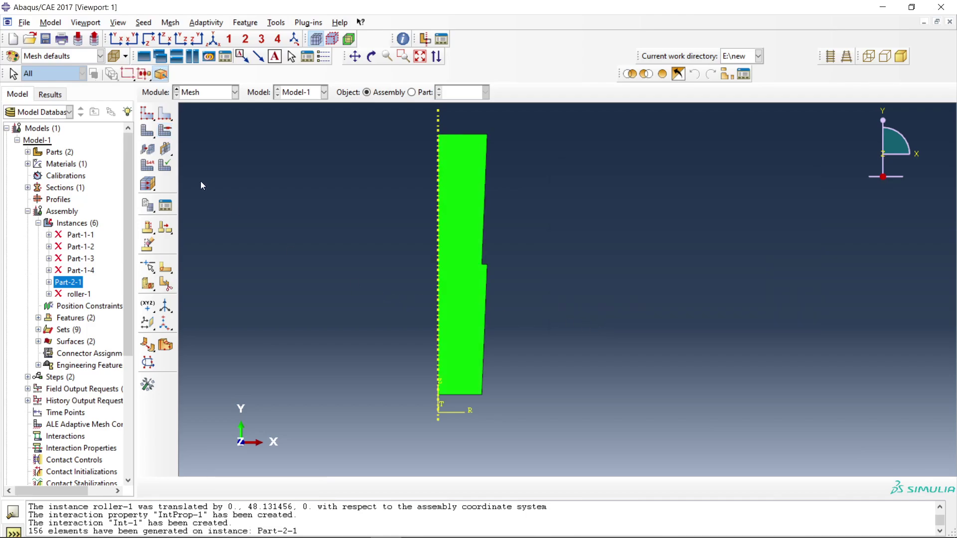
Step: Mesh the Part-2-1 instance and inspect the elements around the step and along the bottom edge
click(147, 131)
click(281, 490)
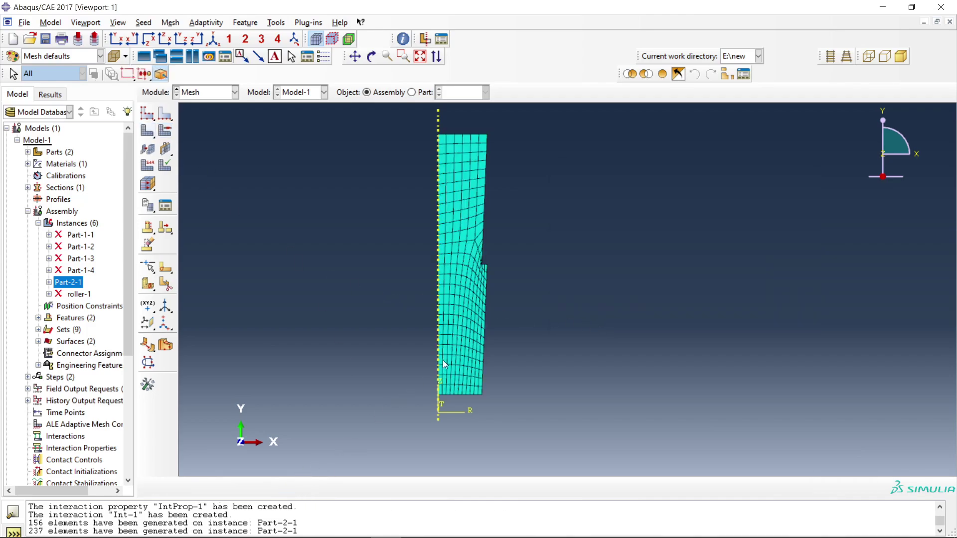
scroll(456, 400, down, 3)
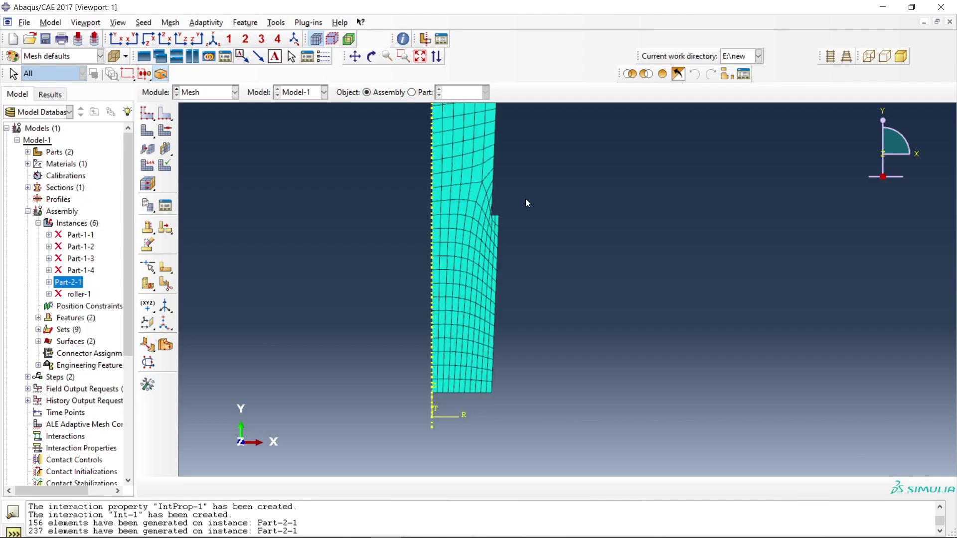
scroll(525, 198, up, 3)
scroll(516, 192, down, 4)
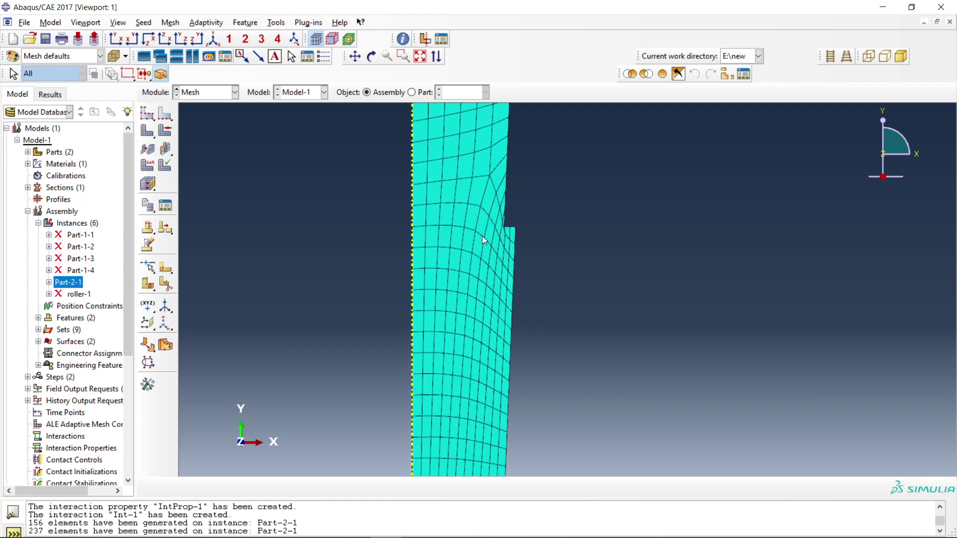
scroll(471, 367, up, 5)
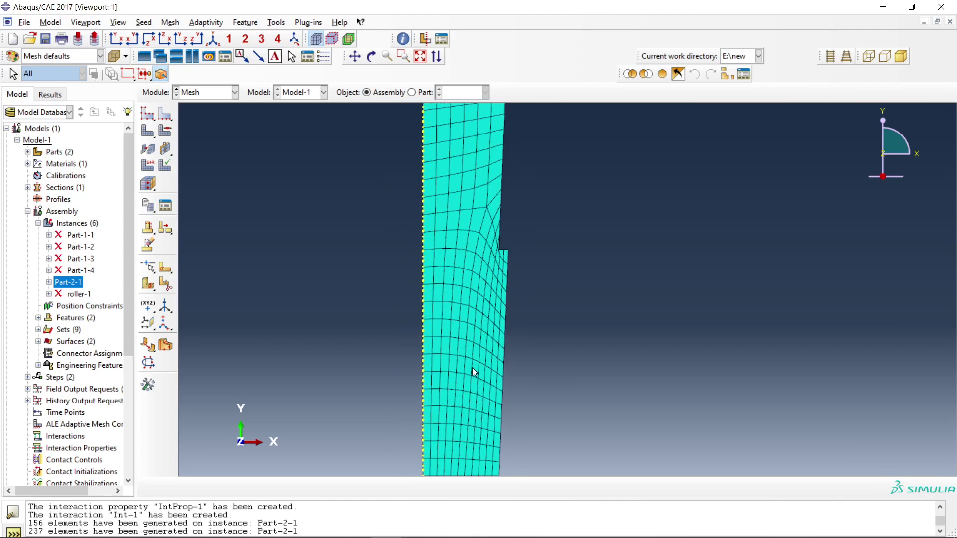
scroll(444, 407, down, 4)
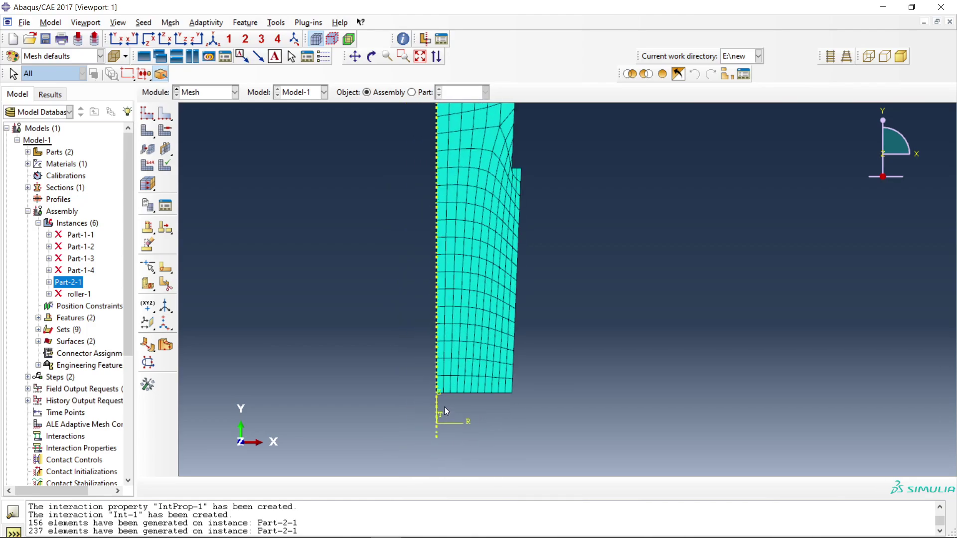
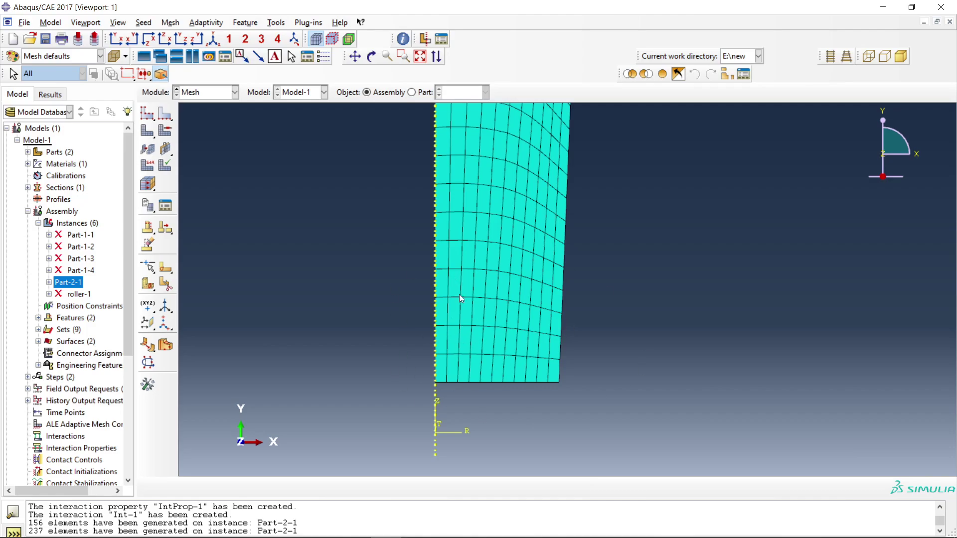
Step: Open the element type settings for the Part-2-1 face and read the current element description
click(147, 167)
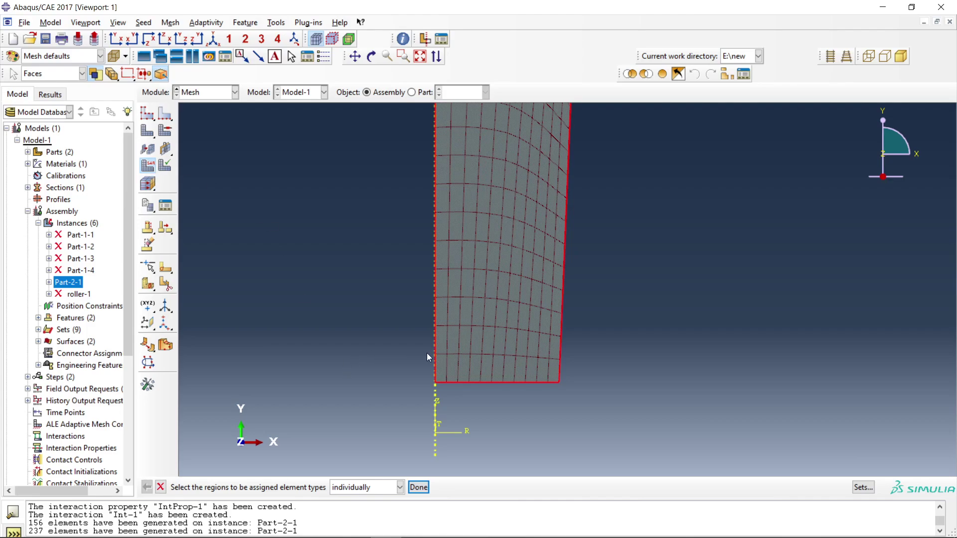
click(419, 488)
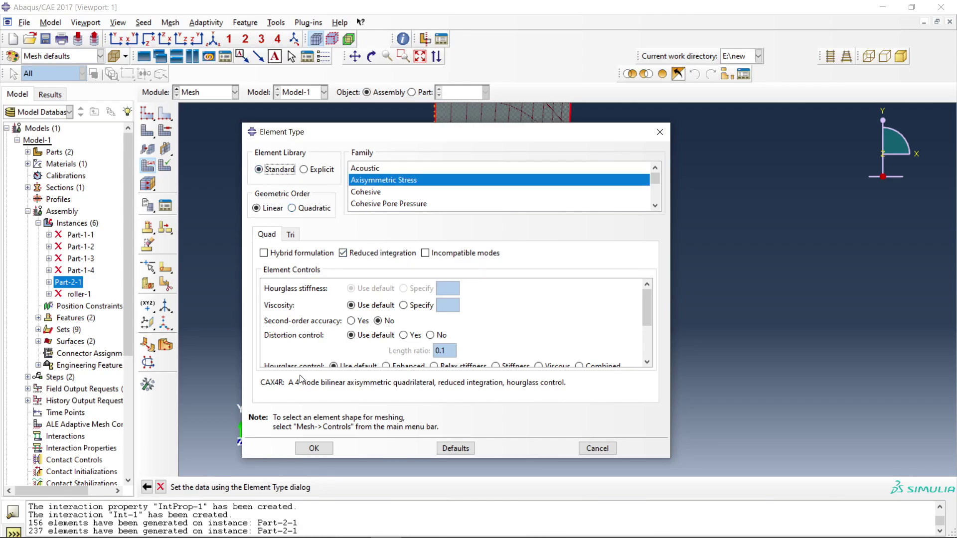
drag(262, 384, 280, 383)
Step: Try the hybrid formulation and full integration options for the quad elements, comparing descriptions, and restore non-hybrid reduced integration
click(282, 254)
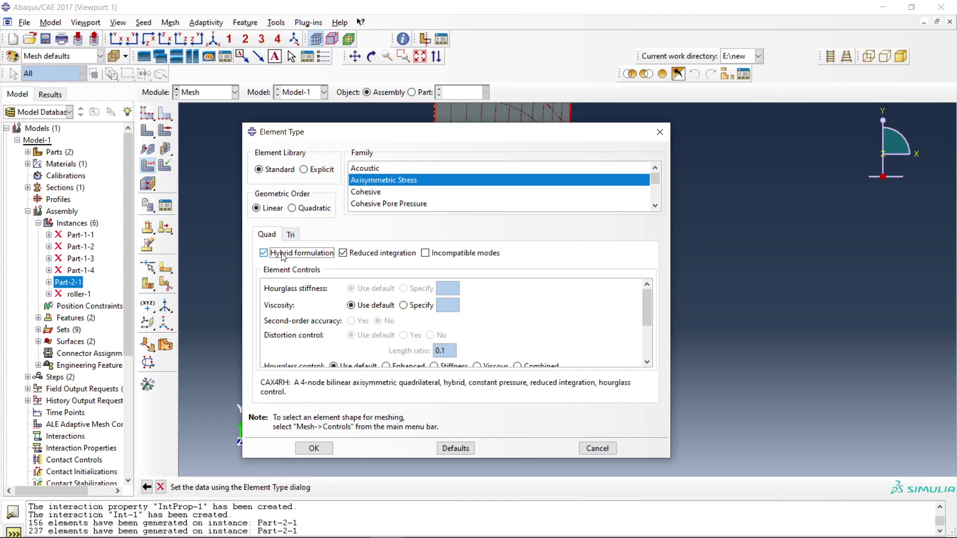
click(363, 255)
click(282, 254)
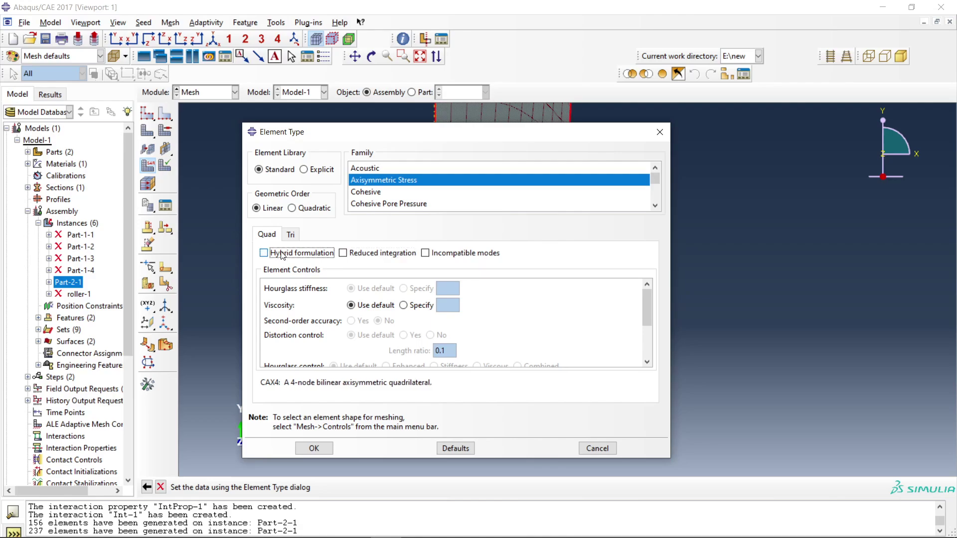
click(362, 254)
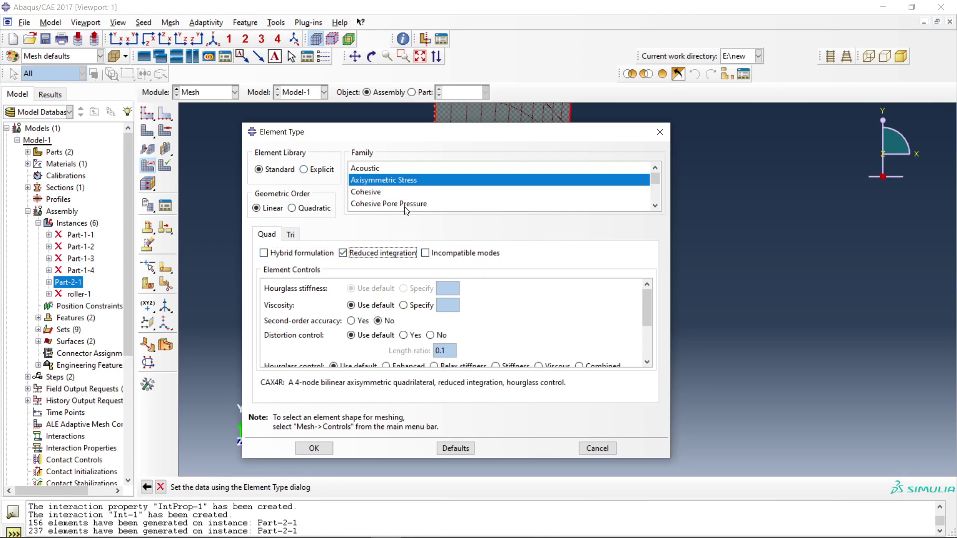
drag(260, 383, 549, 383)
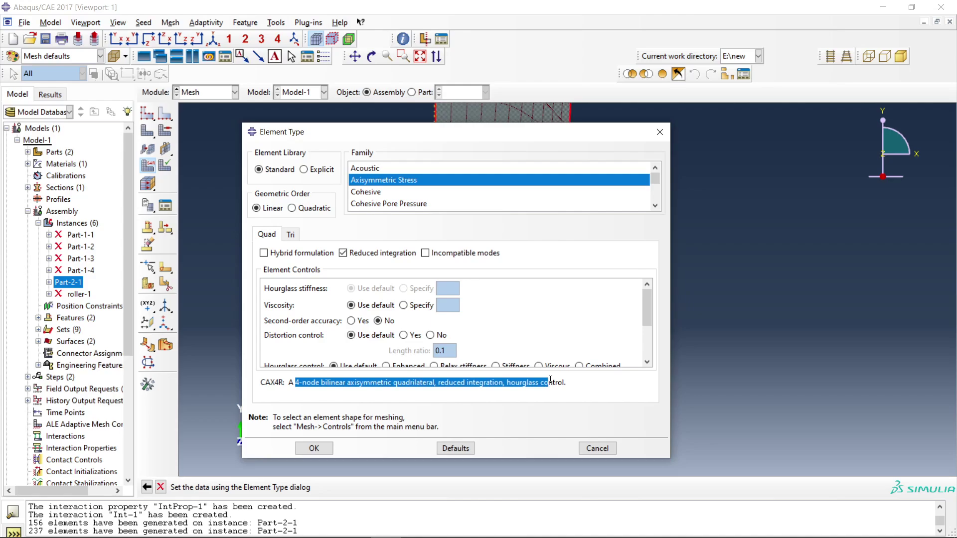
drag(279, 387, 286, 387)
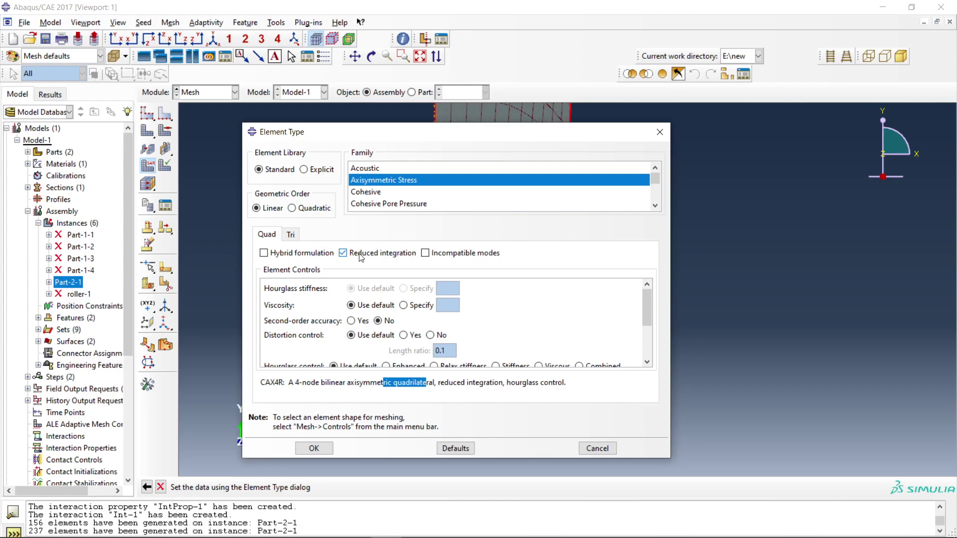
click(346, 254)
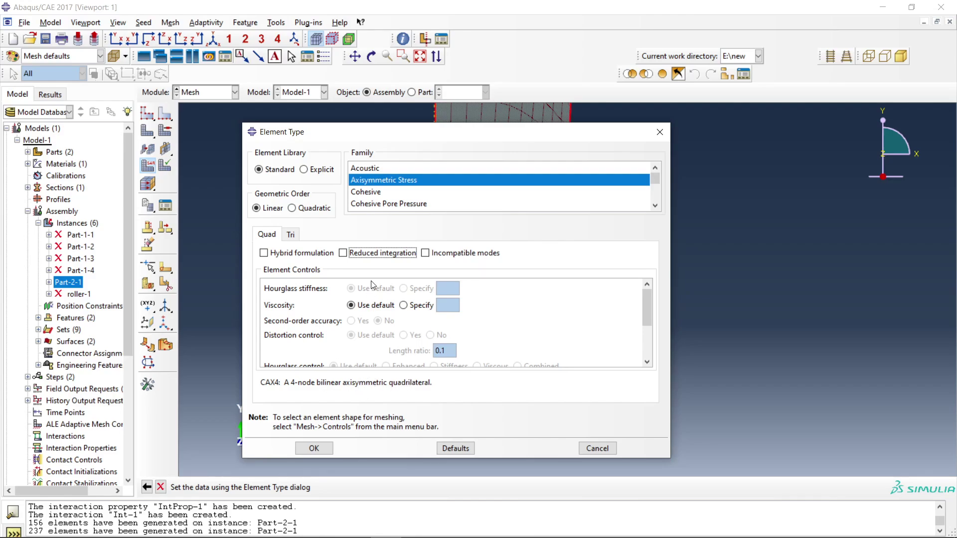
click(363, 255)
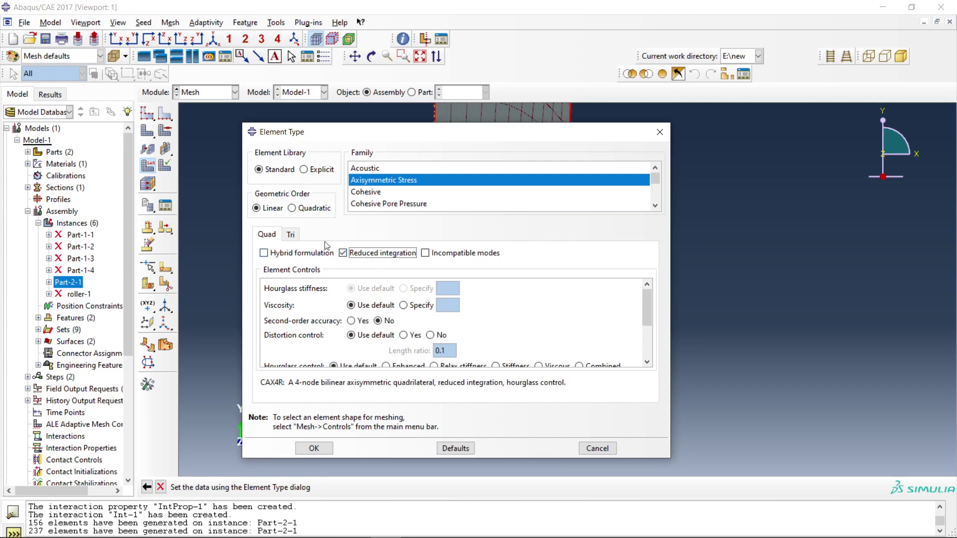
Step: Compare the Quadratic geometric order, and assign Part-2-1 the Standard, Linear, Axisymmetric Stress element with reduced integration (CAX4R)
click(292, 209)
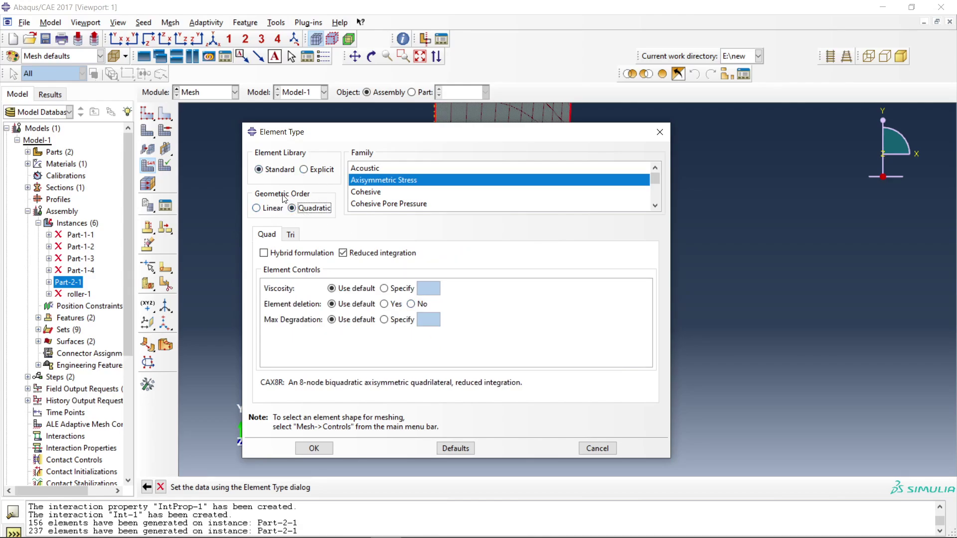
drag(261, 384, 482, 389)
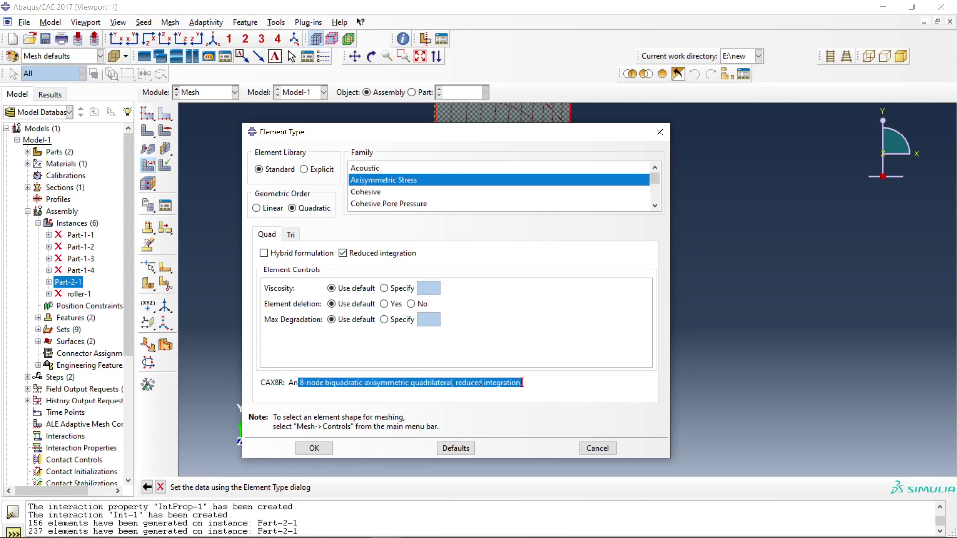
click(364, 385)
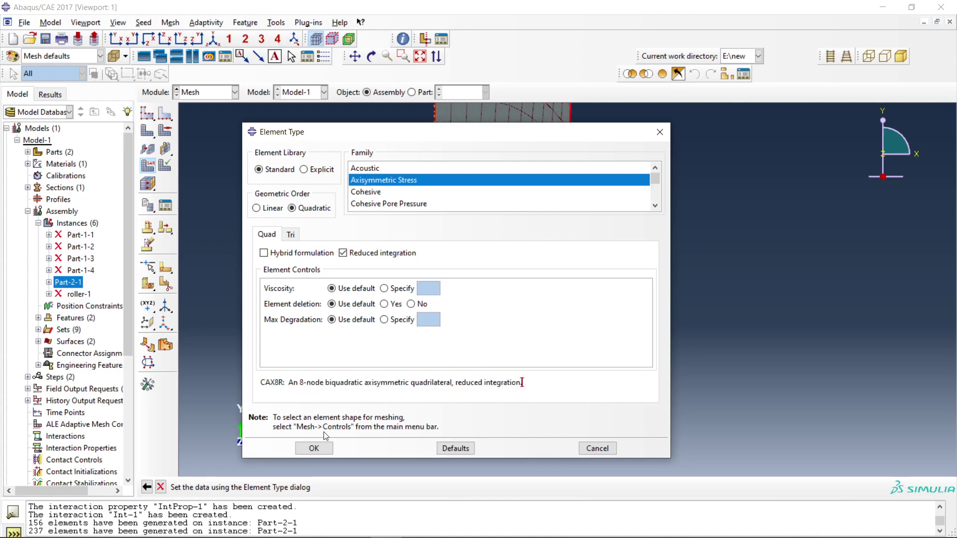
click(268, 209)
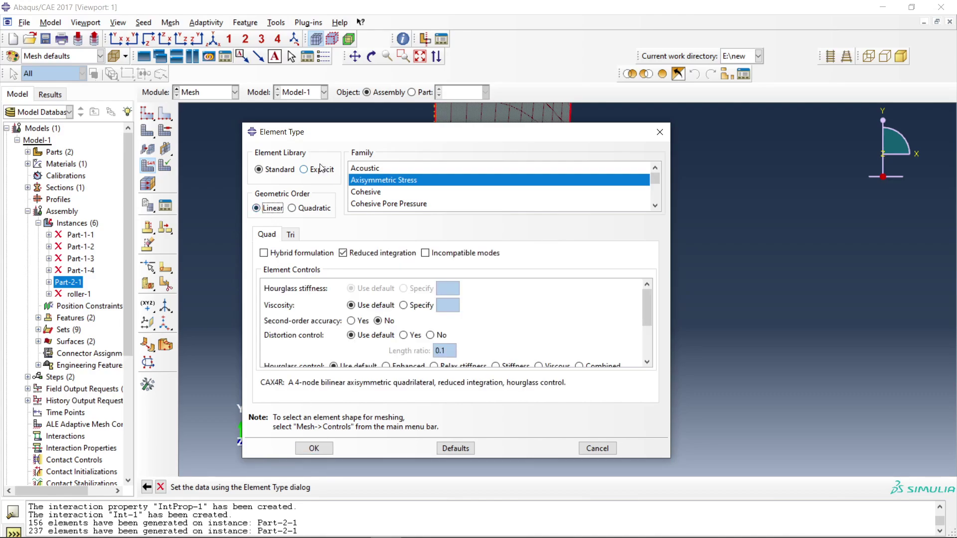
click(314, 450)
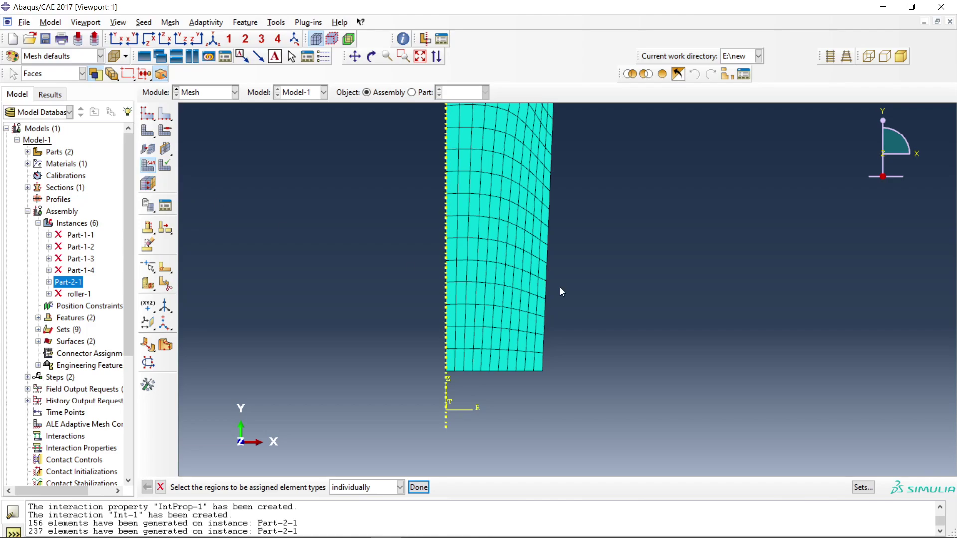
Step: Verify the mesh of the Part-2-1 instance, highlight its poor elements, and inspect the region around the step
click(481, 248)
scroll(489, 271, down, 5)
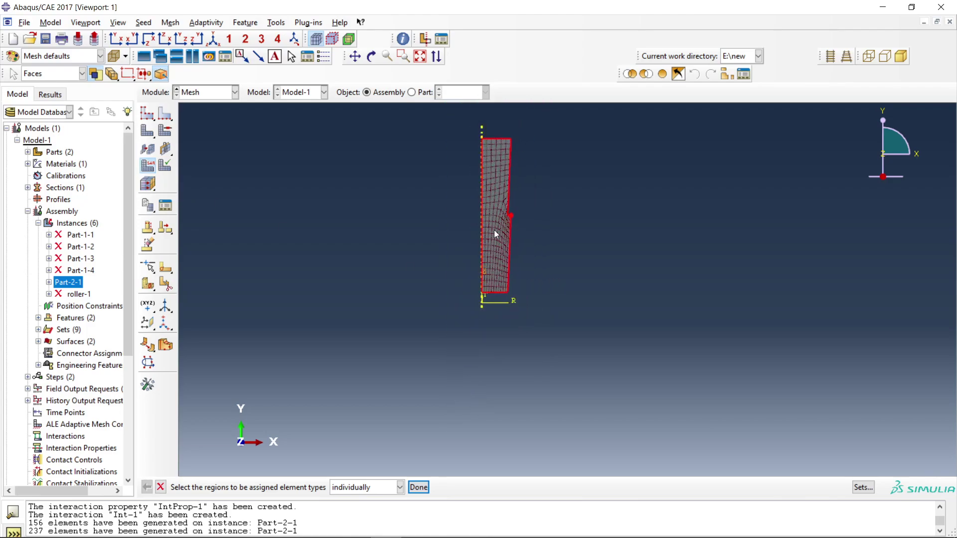
scroll(501, 130, up, 4)
click(165, 165)
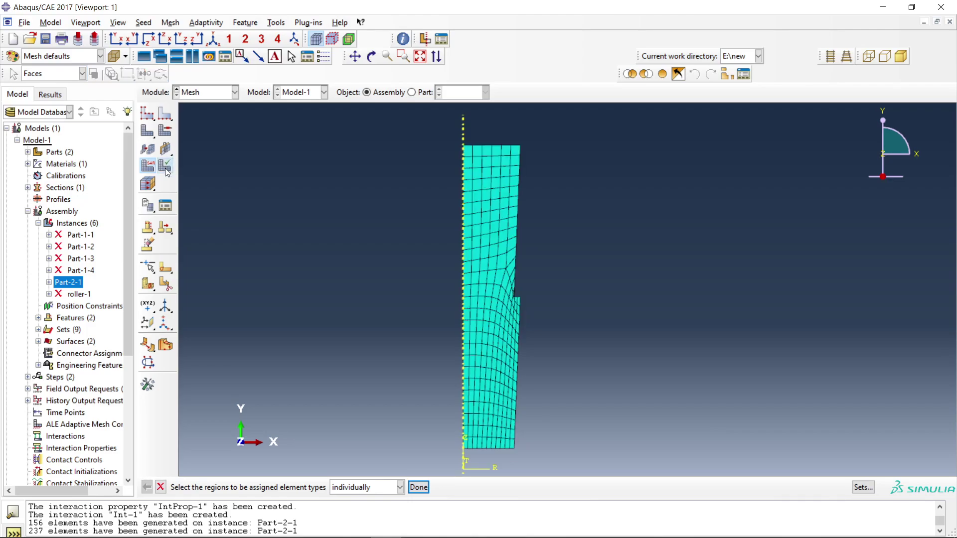
drag(588, 428, 389, 234)
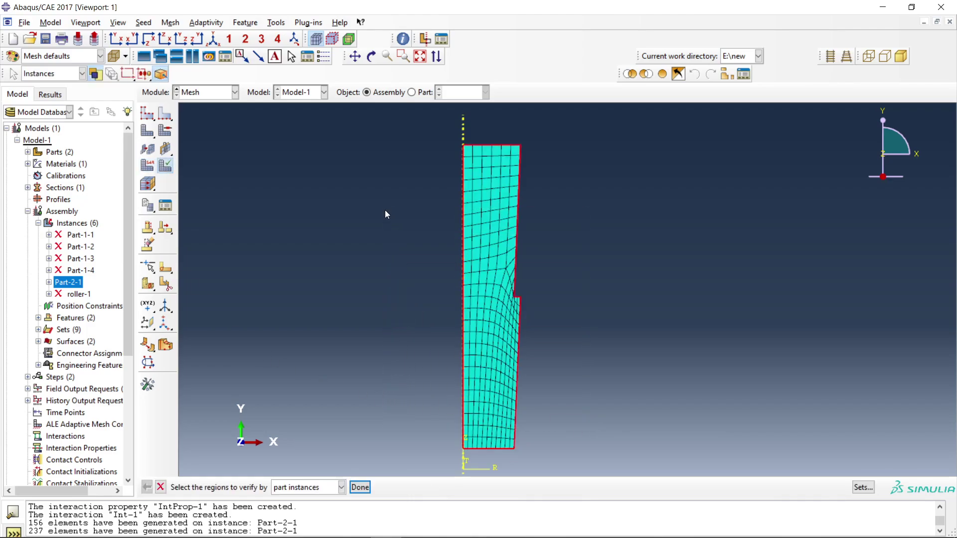
click(359, 488)
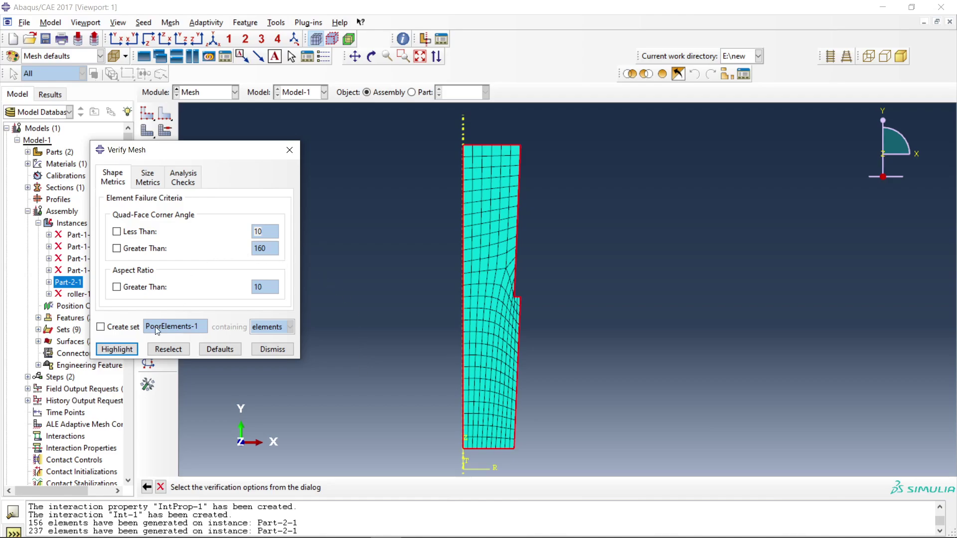
click(116, 349)
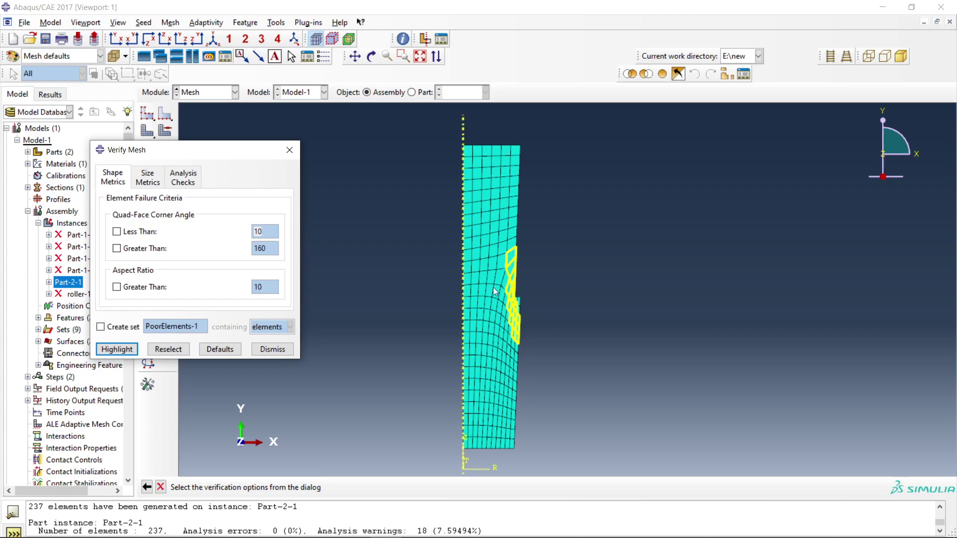
scroll(530, 317, down, 3)
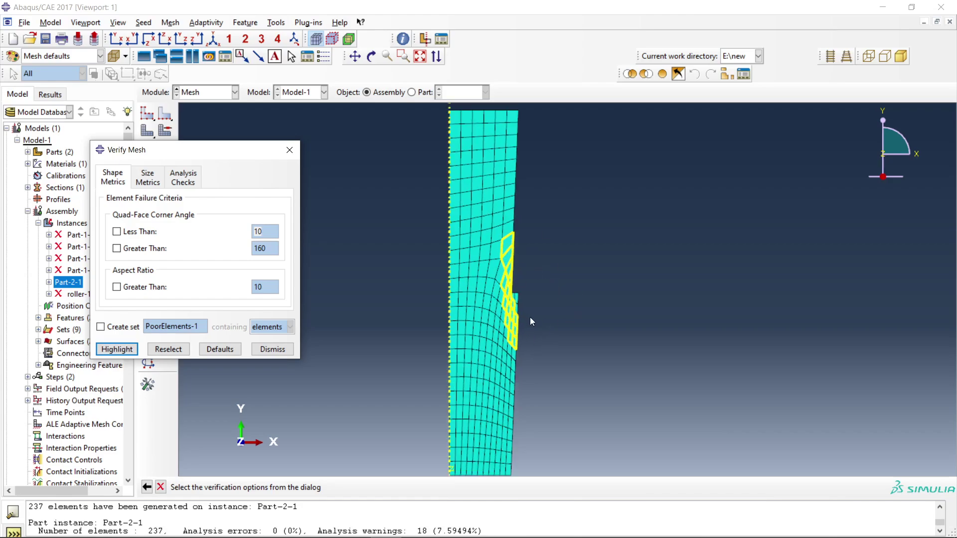
click(290, 150)
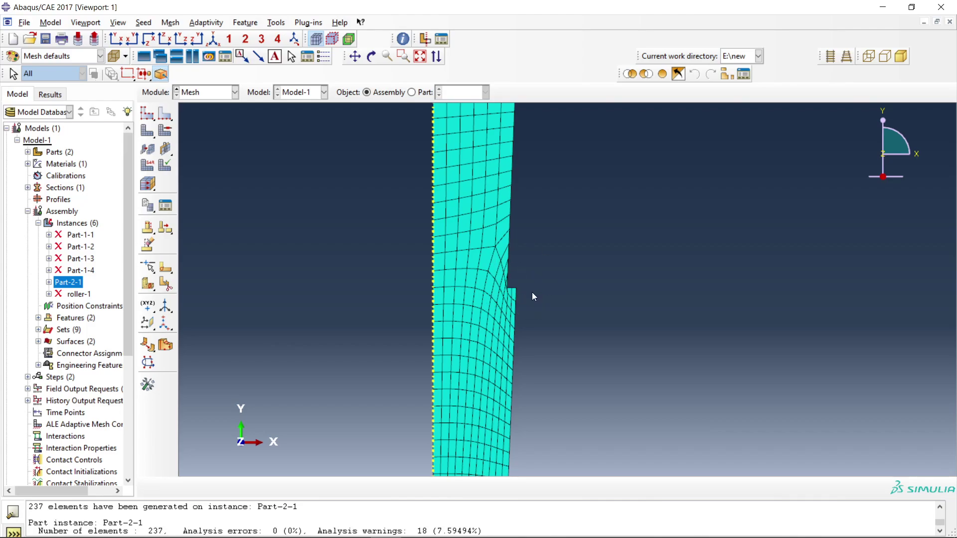
scroll(529, 292, up, 2)
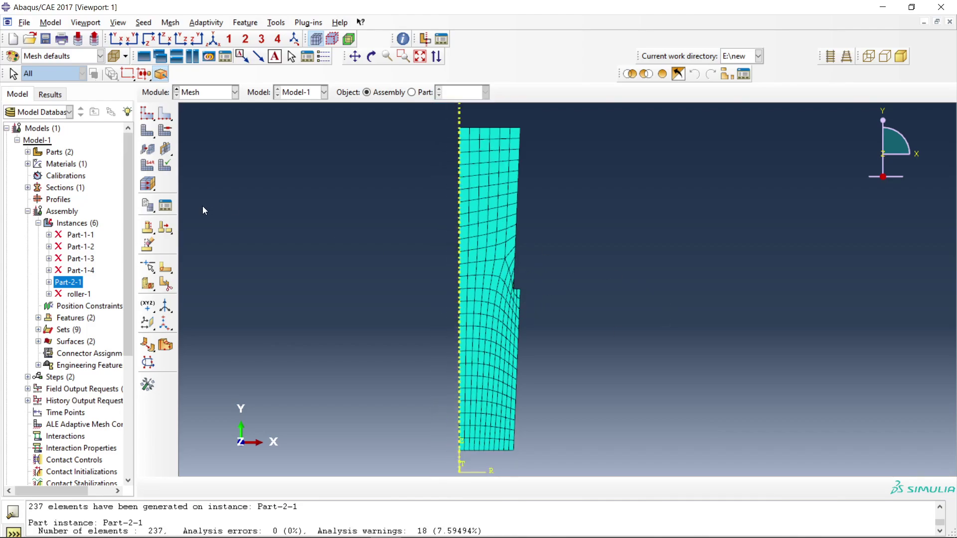
Step: Switch to the Job module and create a job named tensile from Model-1
click(212, 93)
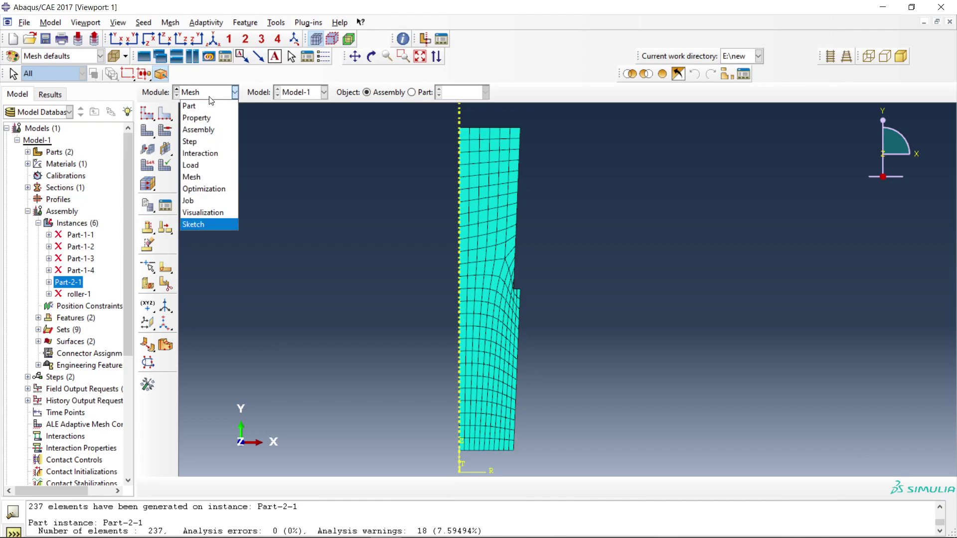
click(364, 239)
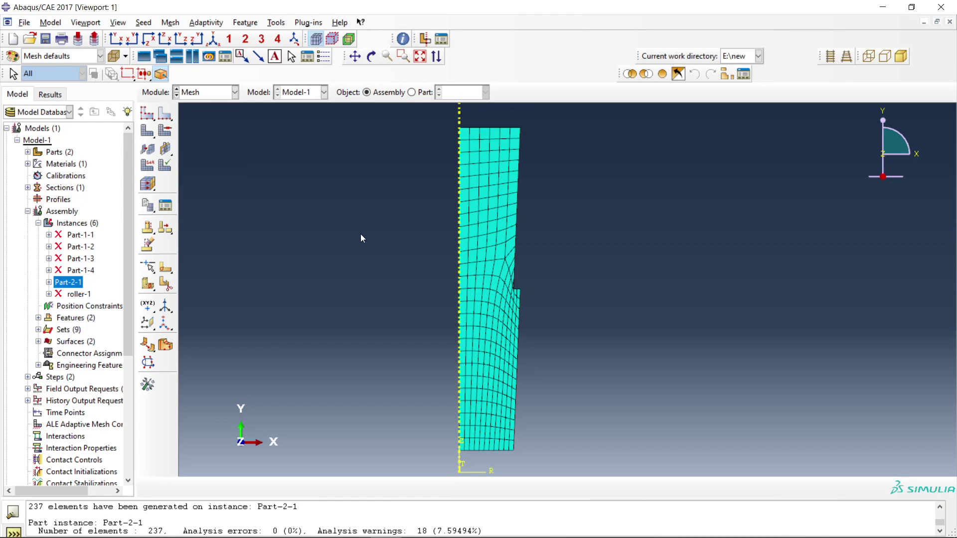
click(212, 94)
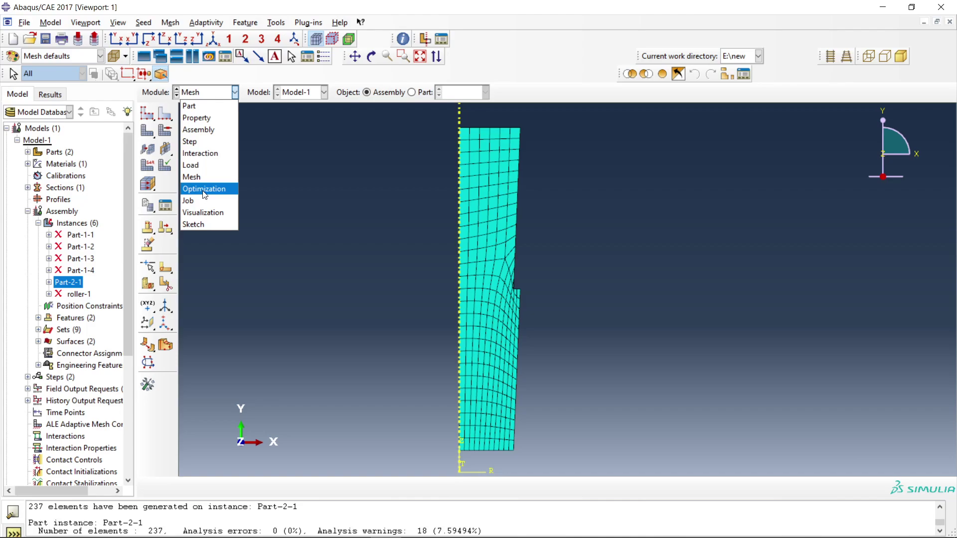
click(196, 202)
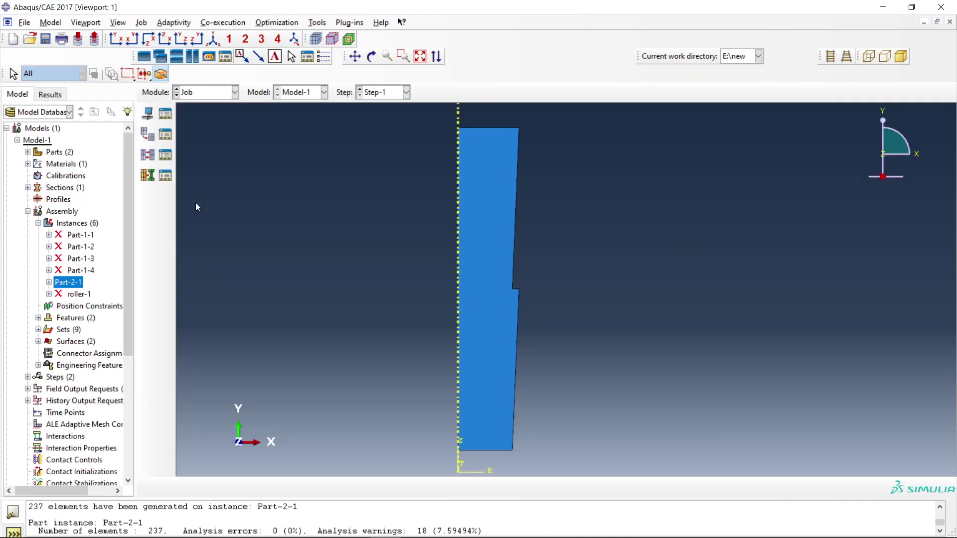
click(164, 114)
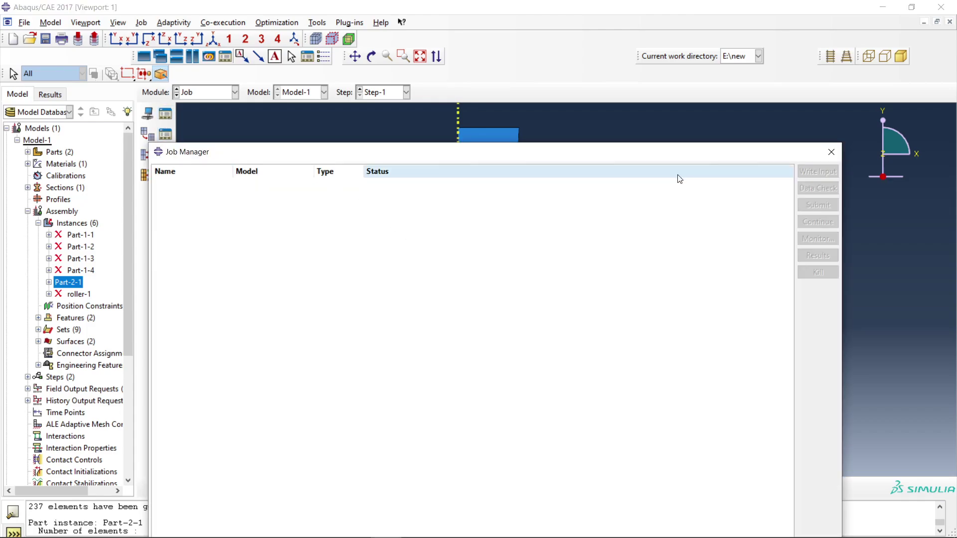
drag(568, 143, 528, 89)
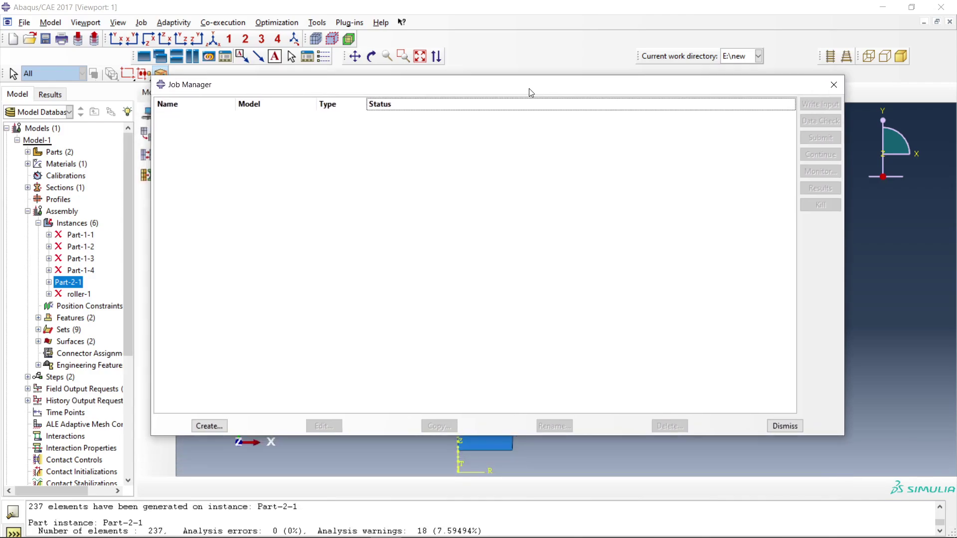
click(209, 426)
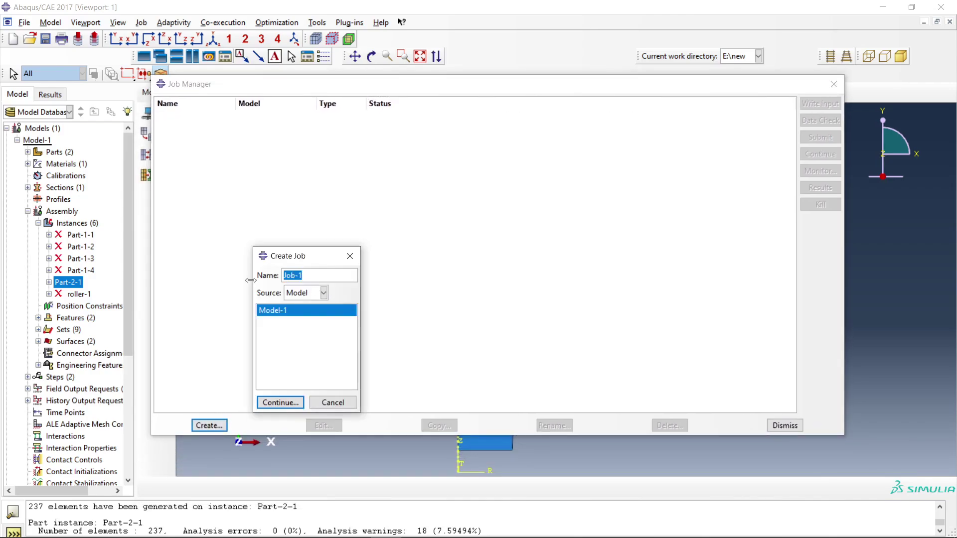
text(tensile)
click(280, 403)
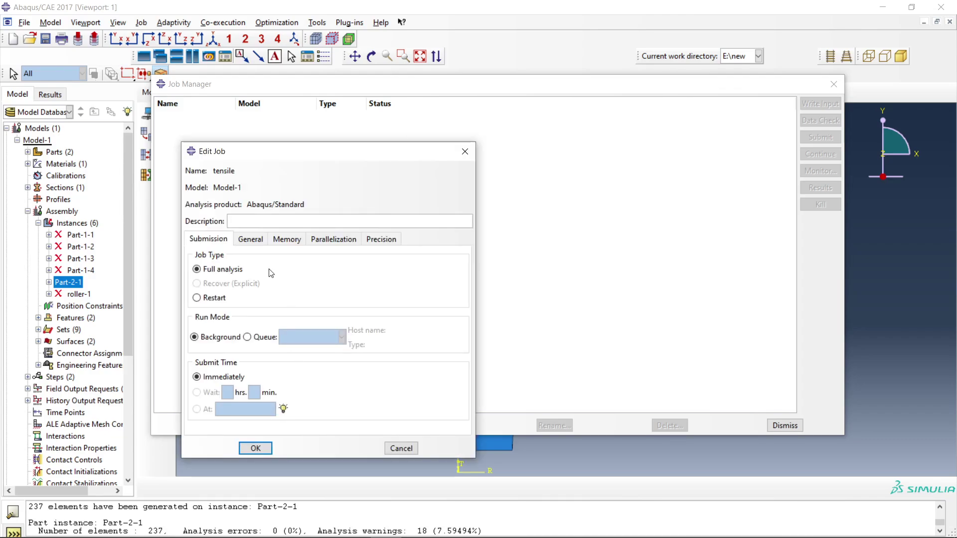
Step: Enable multiple processors for the tensile job with 12 processors, keep the default memory and precision options, and create the job
click(251, 240)
click(281, 241)
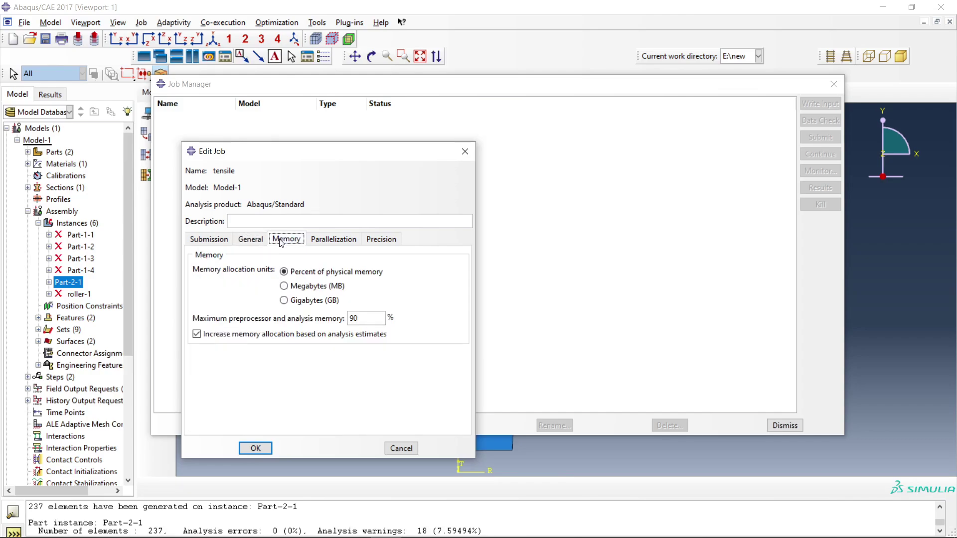
click(333, 244)
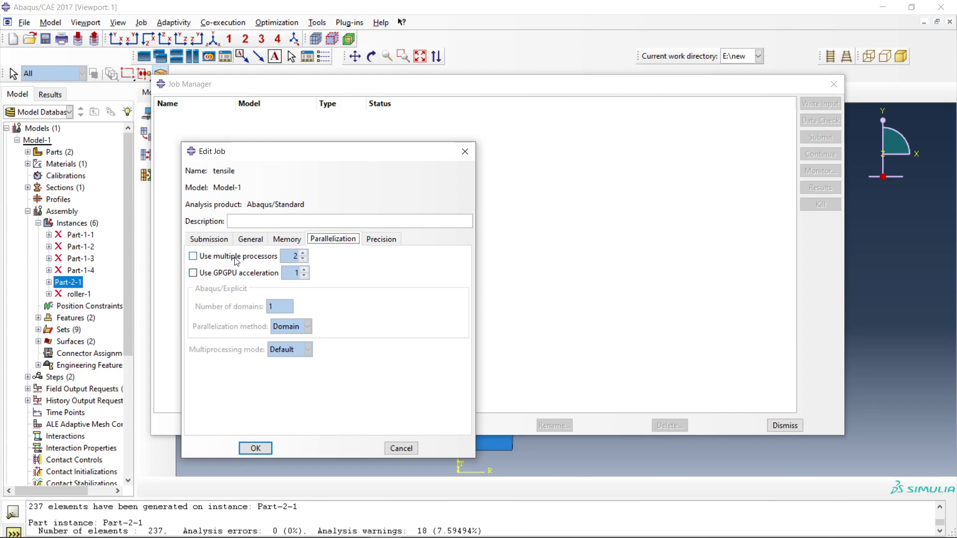
click(213, 260)
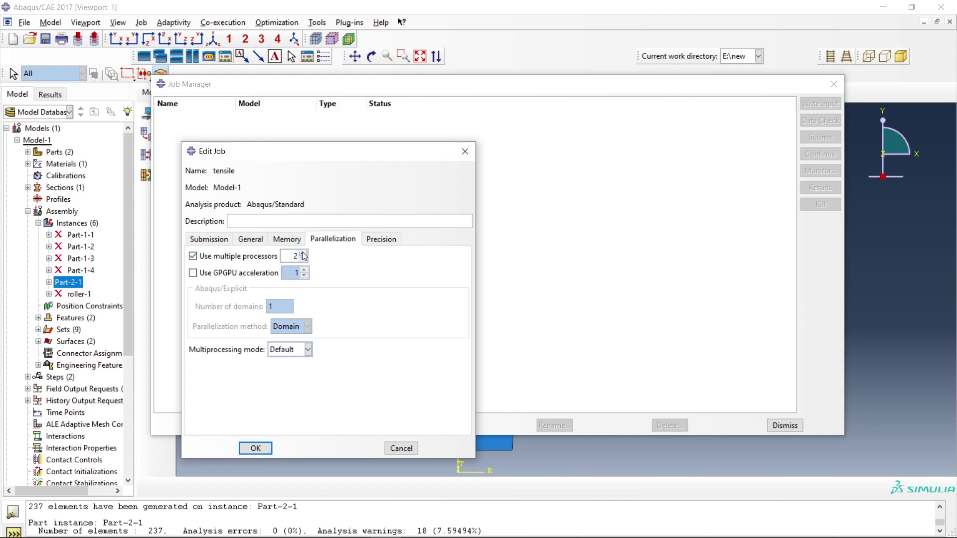
click(288, 259)
text(1)
drag(289, 258, 299, 256)
click(343, 239)
click(394, 240)
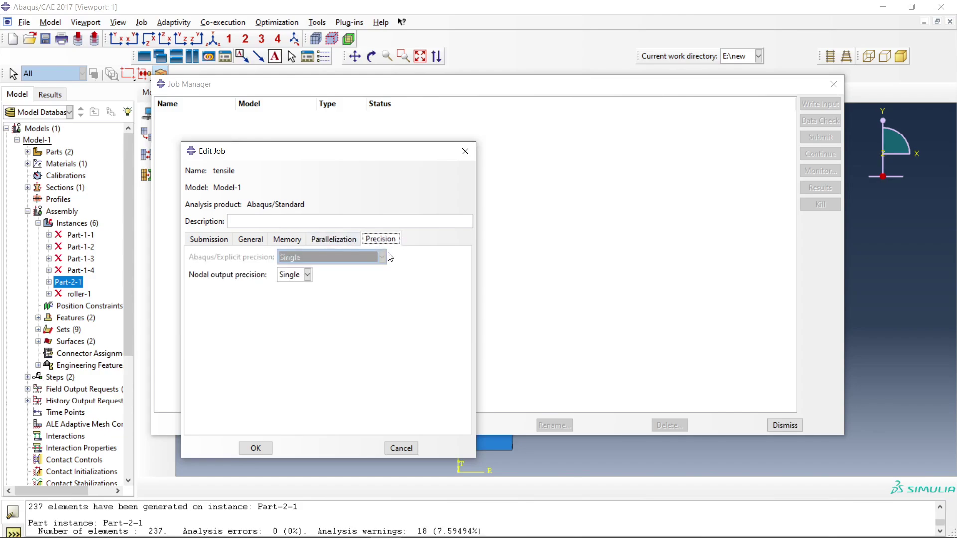
click(342, 240)
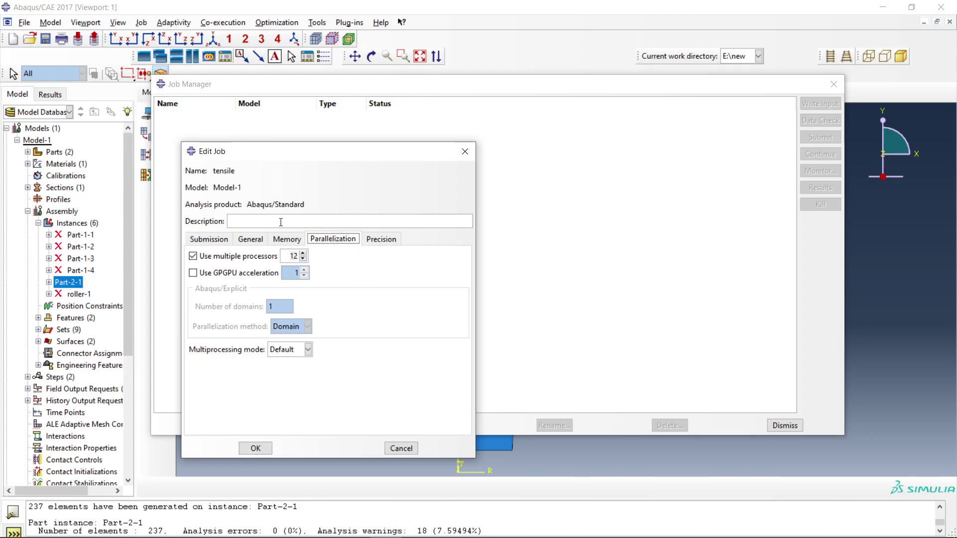
click(256, 448)
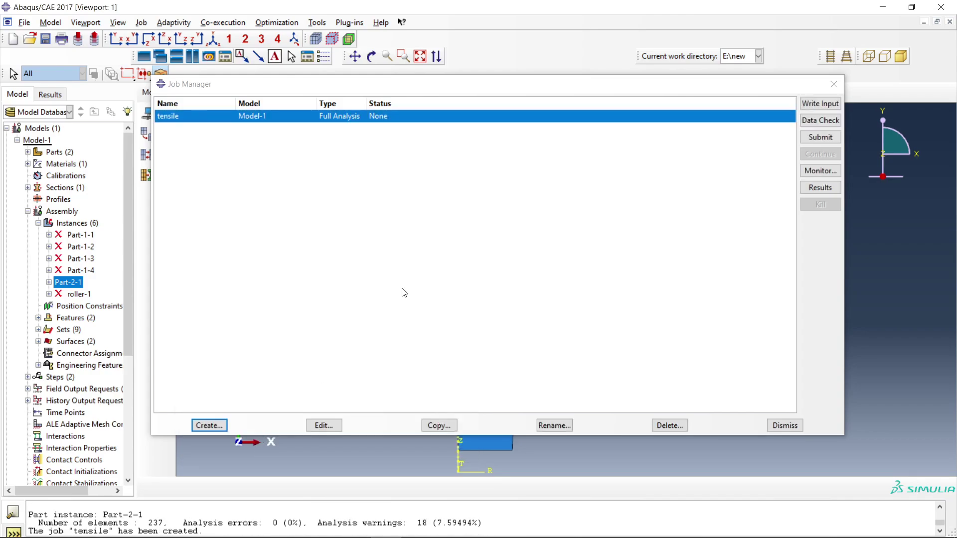
Step: Submit the tensile job and open its monitor, enlarged to give the increment table more room
click(820, 137)
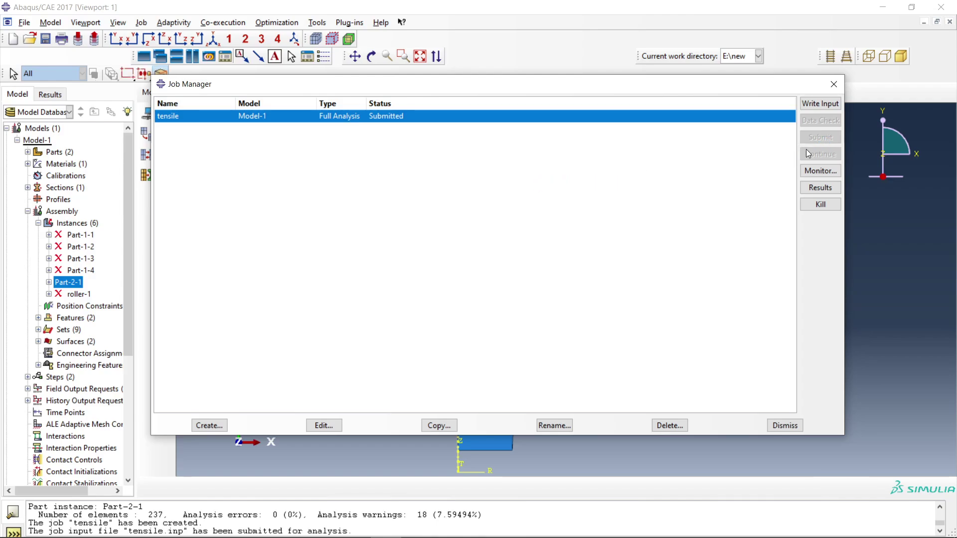
click(820, 171)
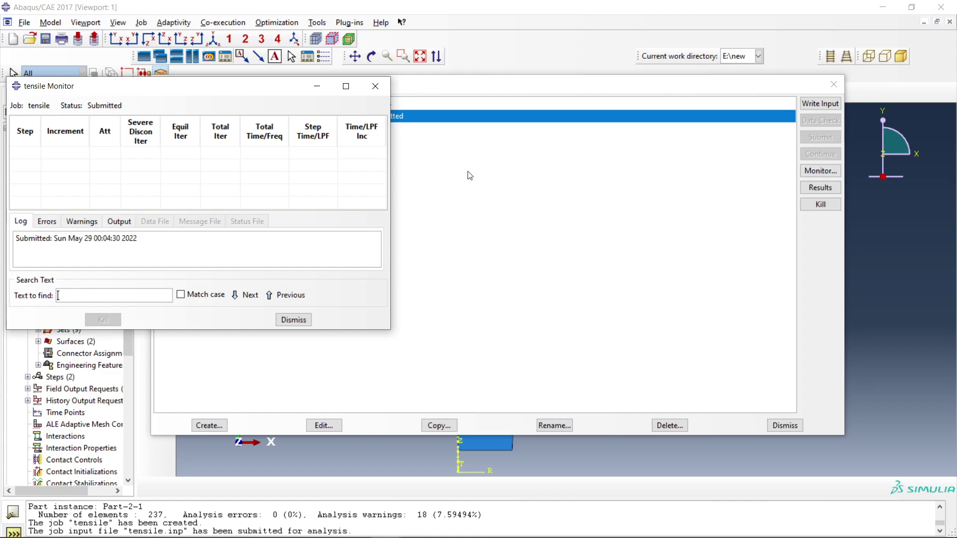
drag(157, 94, 327, 84)
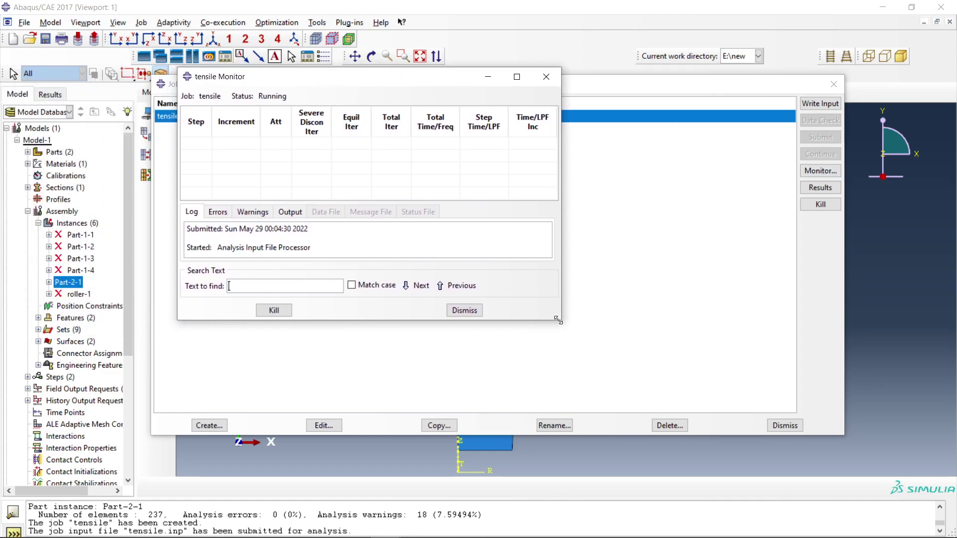
drag(558, 319, 762, 428)
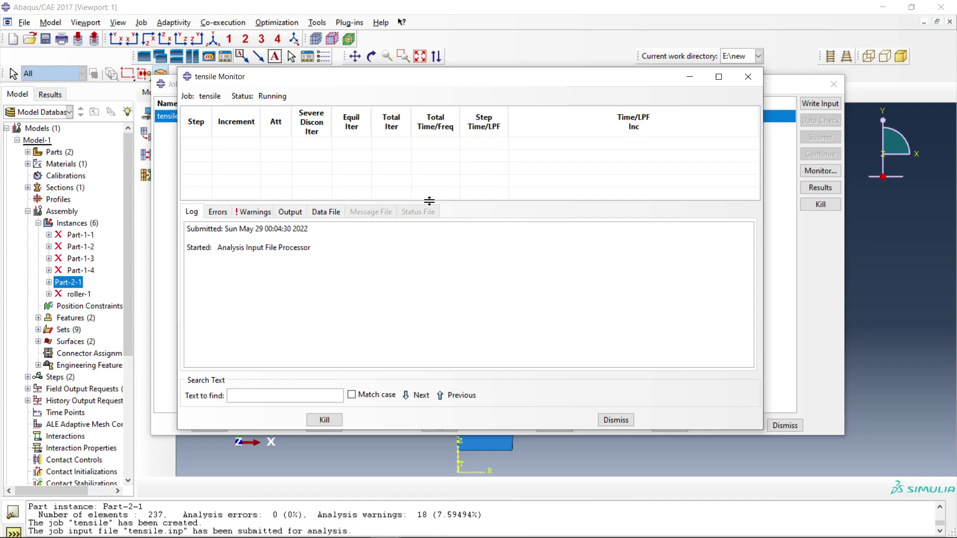
drag(429, 200, 434, 247)
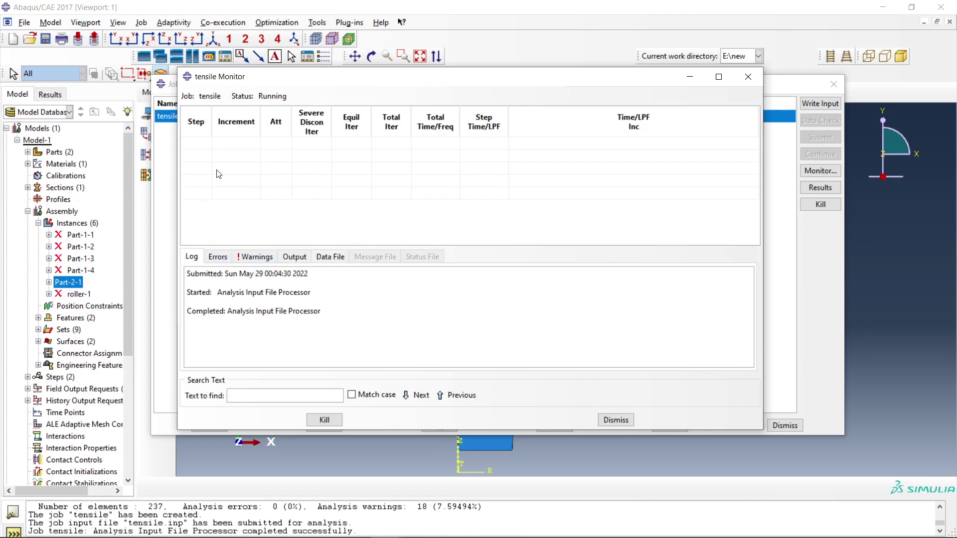
Step: Examine the job's increment table column by column and follow the iterations and step time as the analysis runs
click(196, 125)
click(238, 125)
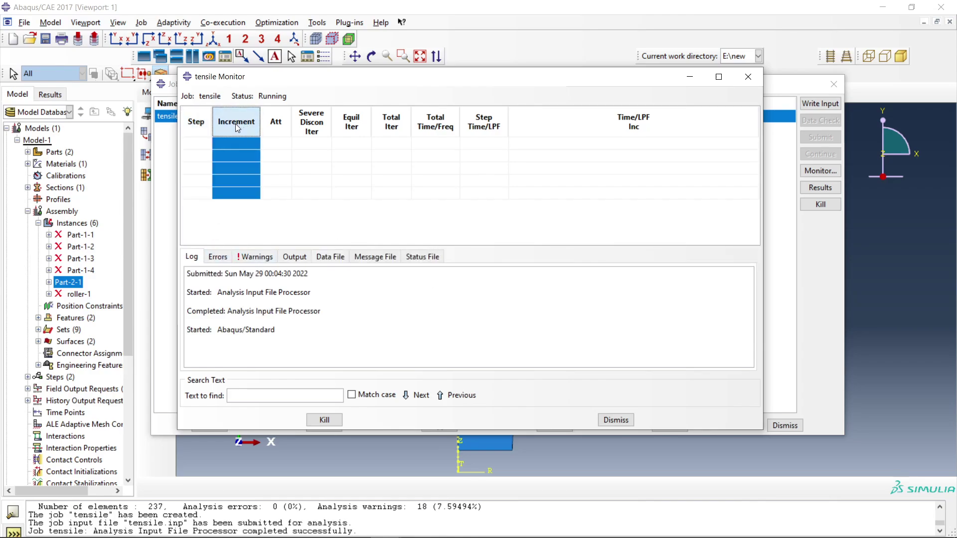
click(275, 122)
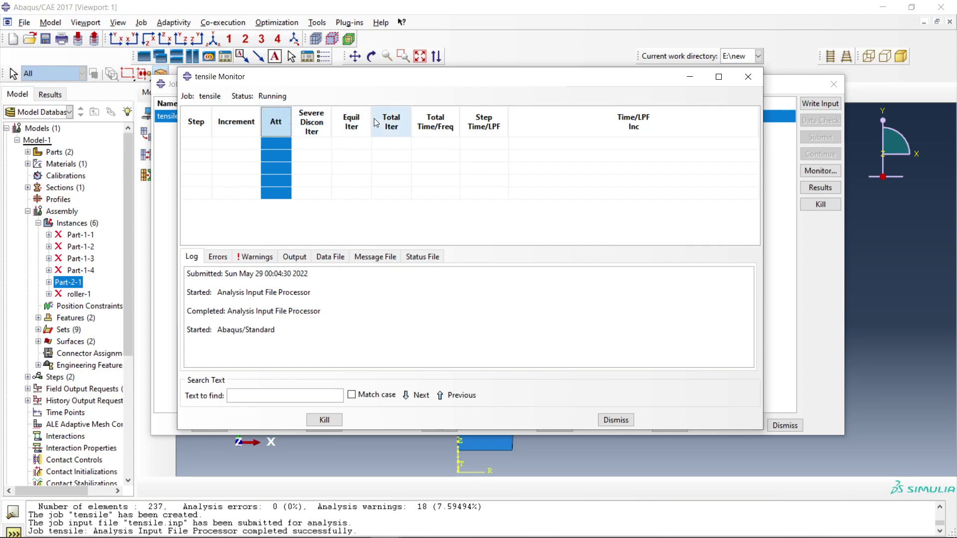
click(352, 123)
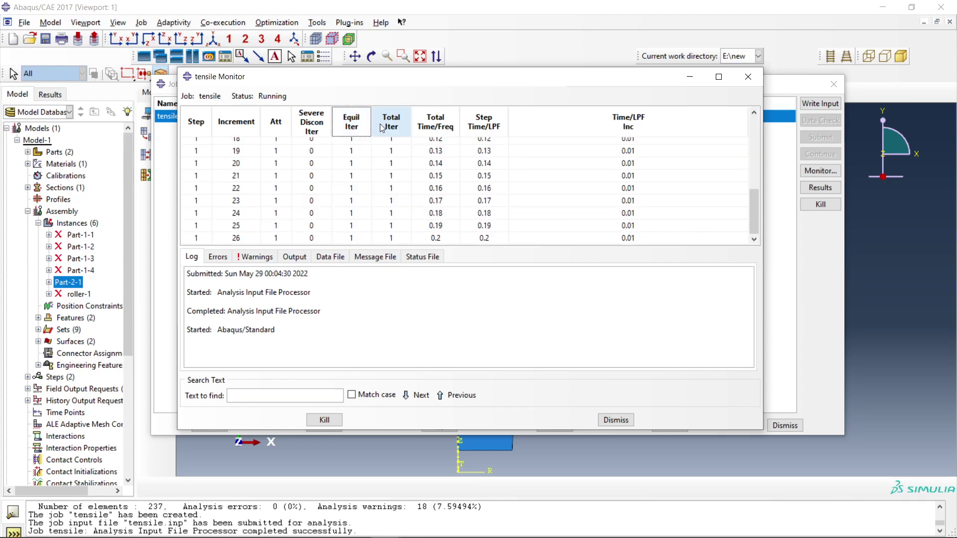
scroll(247, 178, up, 6)
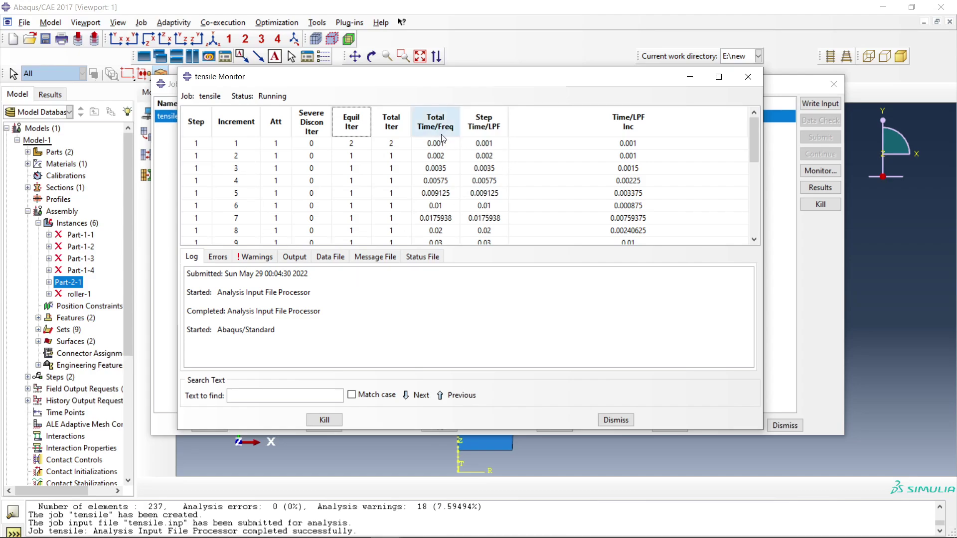
drag(754, 210, 749, 127)
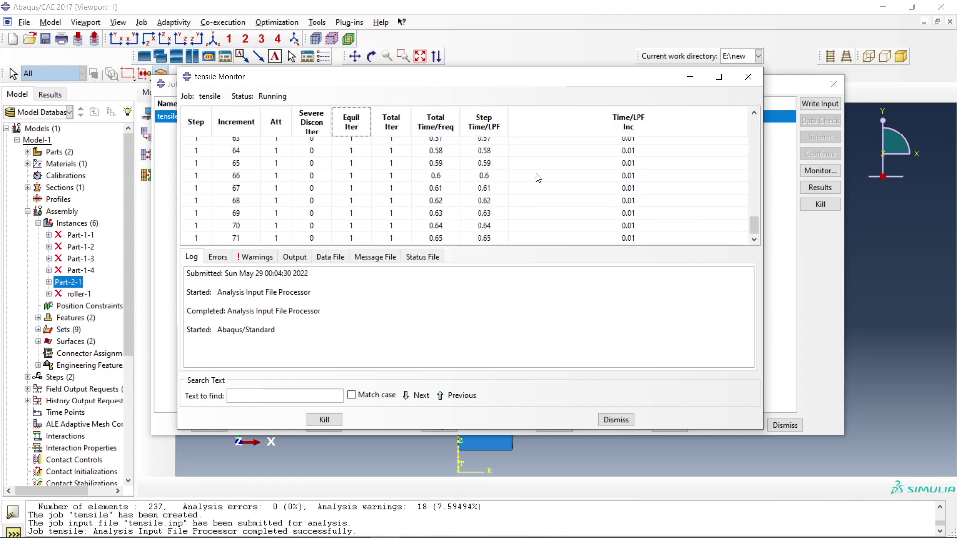
mouse_move(754, 224)
mouse_down()
mouse_move(749, 127)
mouse_move(759, 227)
mouse_up()
drag(475, 247, 474, 284)
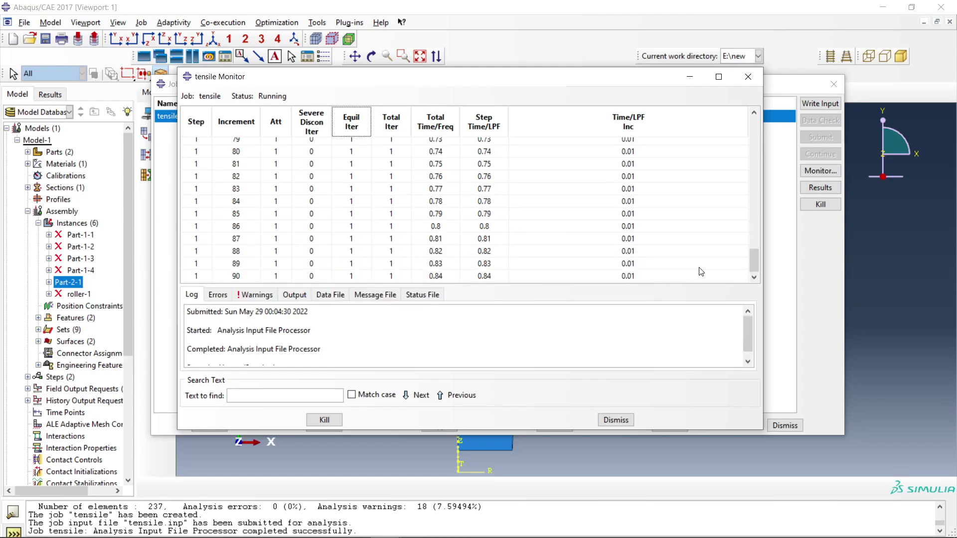
drag(754, 262, 739, 278)
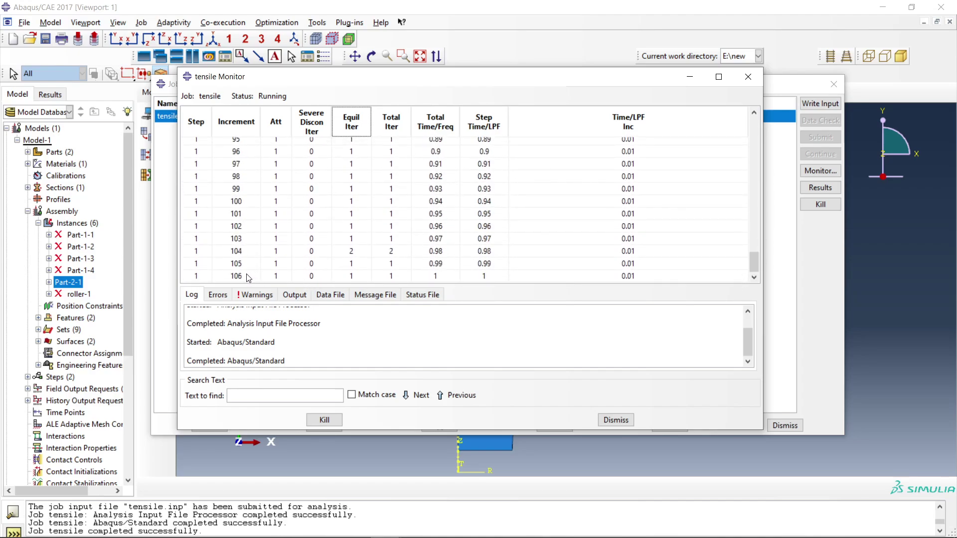
Step: Review the tensile job's errors and warnings, including the distorted-elements message, and close the monitor
click(219, 295)
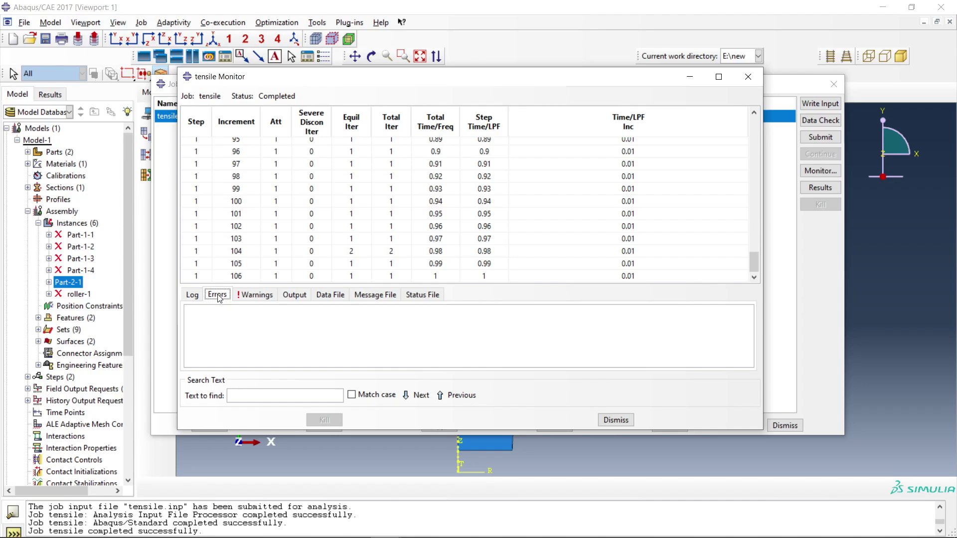
click(258, 296)
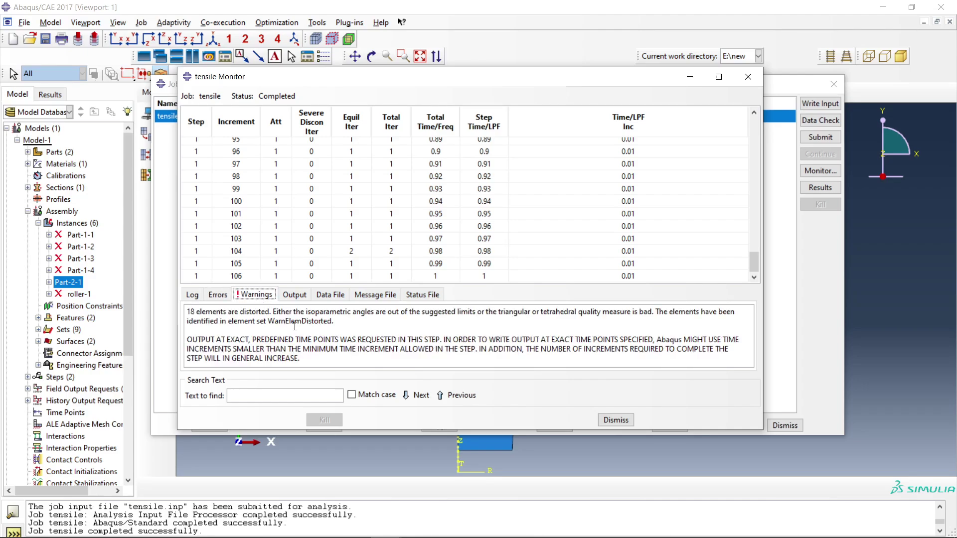
drag(188, 315, 356, 327)
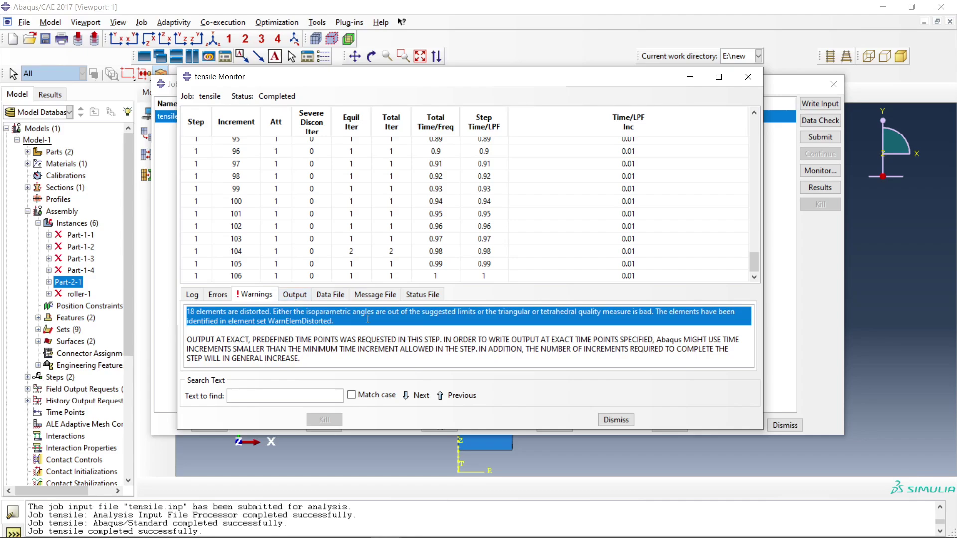
click(620, 421)
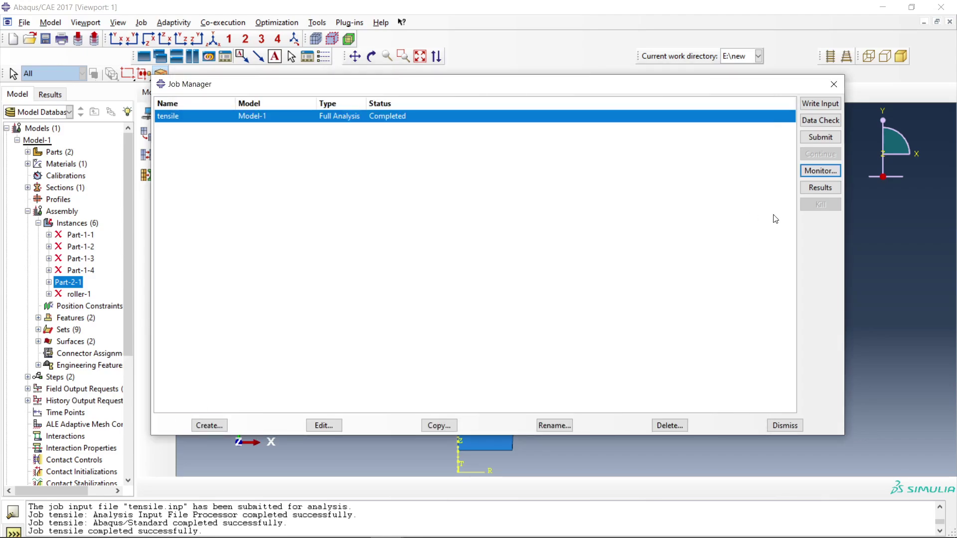
Step: Open the tensile job's results and plot the Mises stress contours on the deformed shape
click(821, 188)
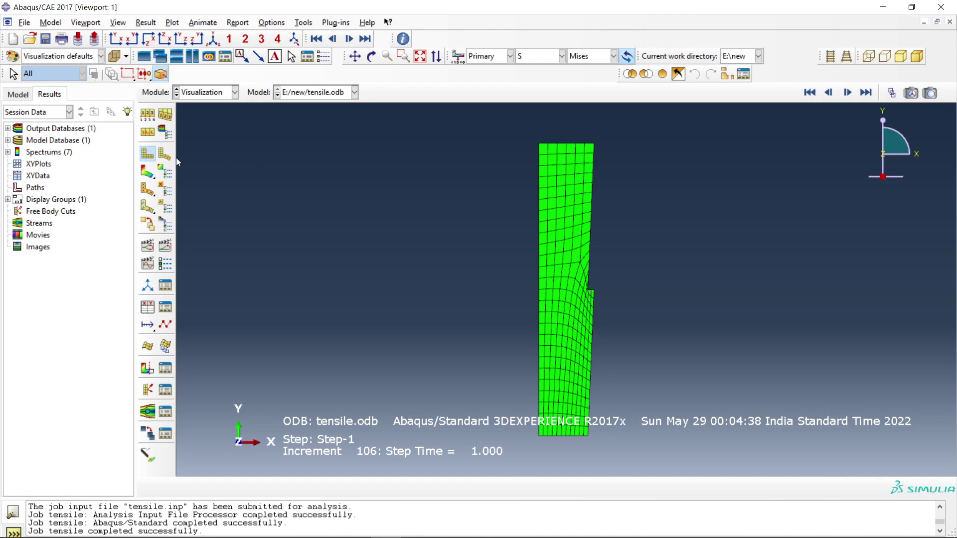
click(217, 98)
click(235, 213)
click(147, 173)
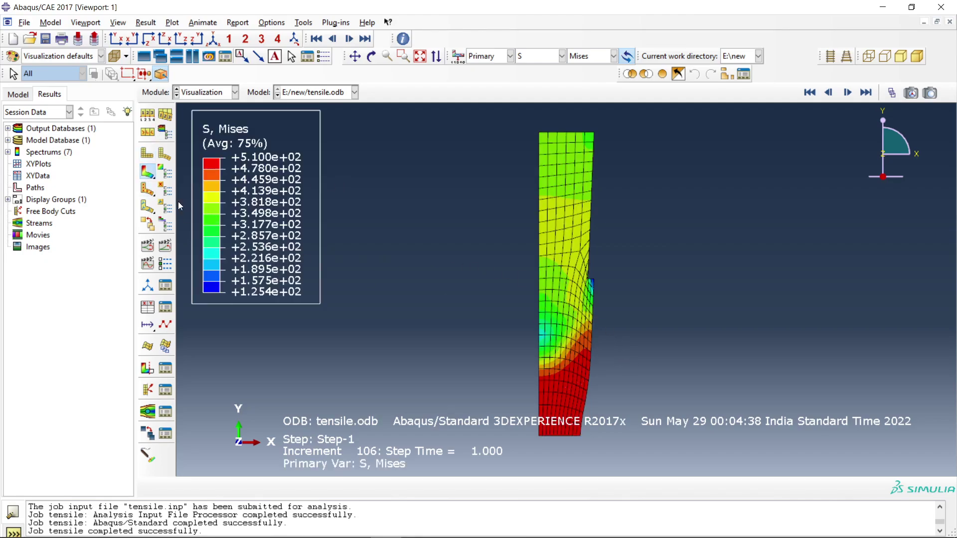
Step: Play the time history animation of the Mises stress contours and stop it partway through the step
scroll(571, 404, up, 3)
scroll(570, 411, down, 6)
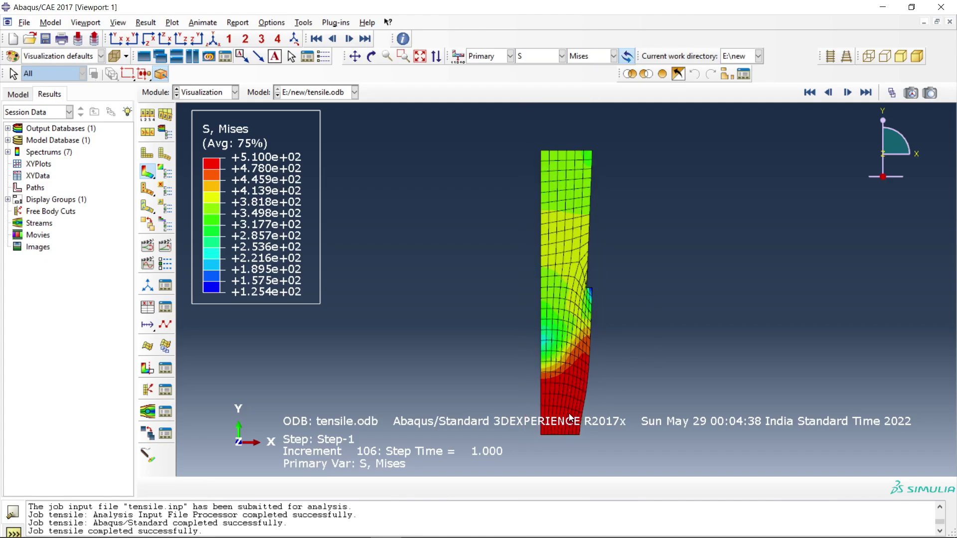
scroll(635, 381, up, 2)
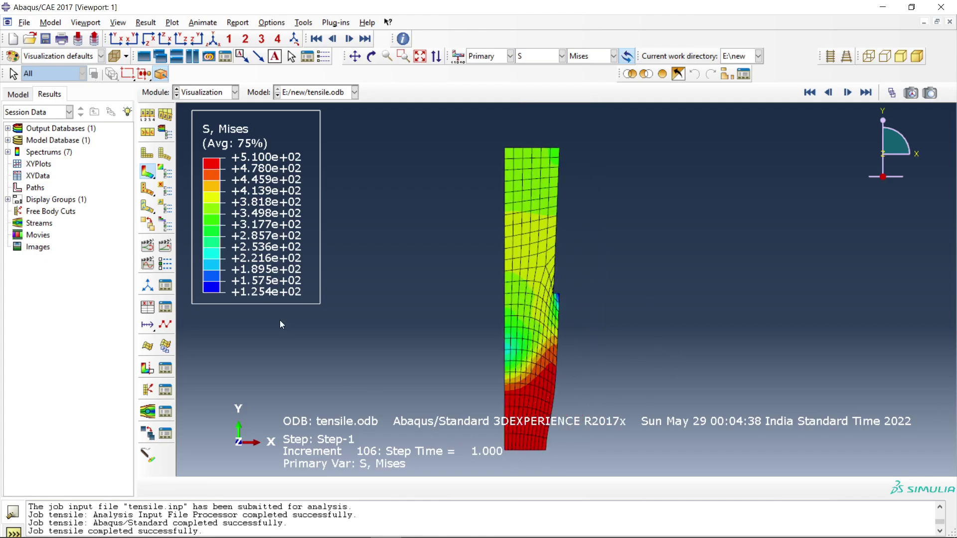
click(166, 249)
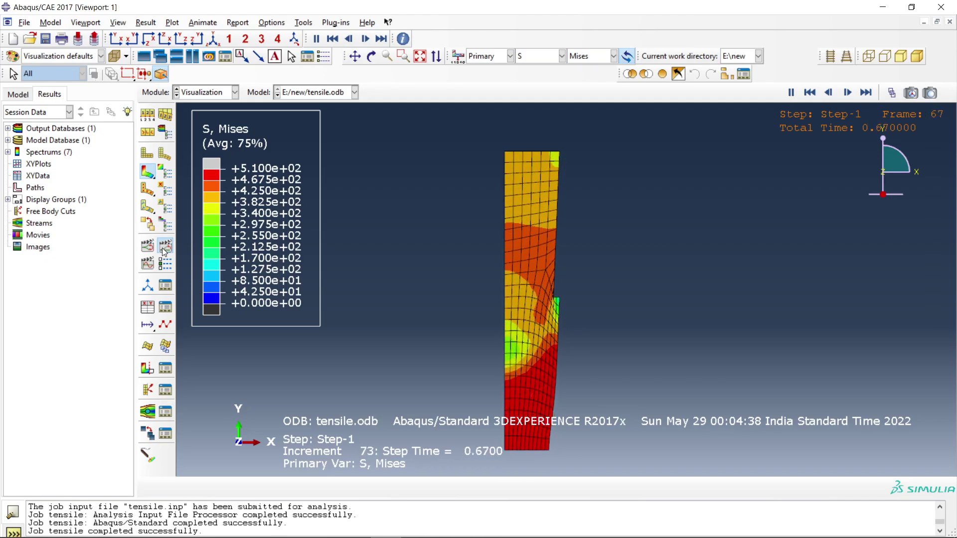
click(164, 249)
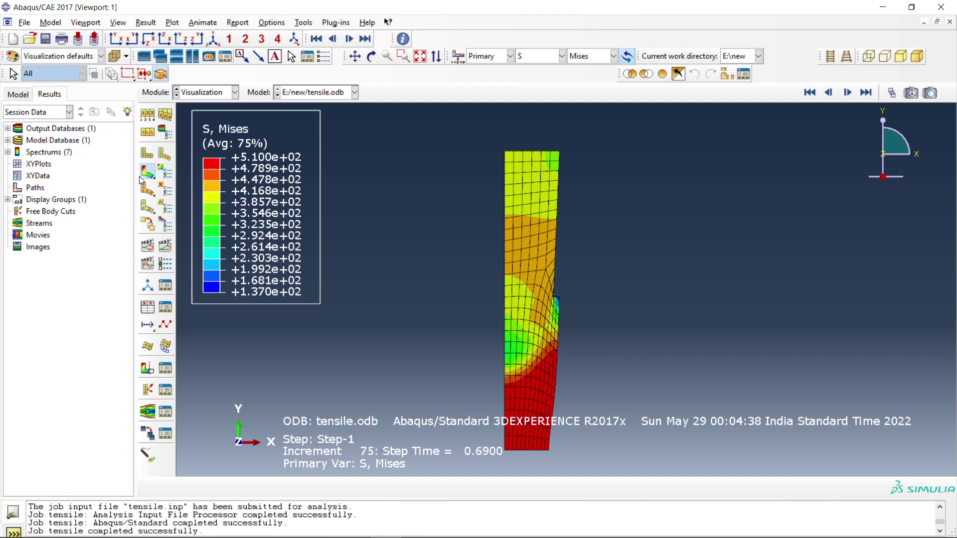
Step: Compare contours on both deformed and undeformed shapes near the specimen's lower end, and restore contours on the deformed shape only
drag(223, 175, 201, 173)
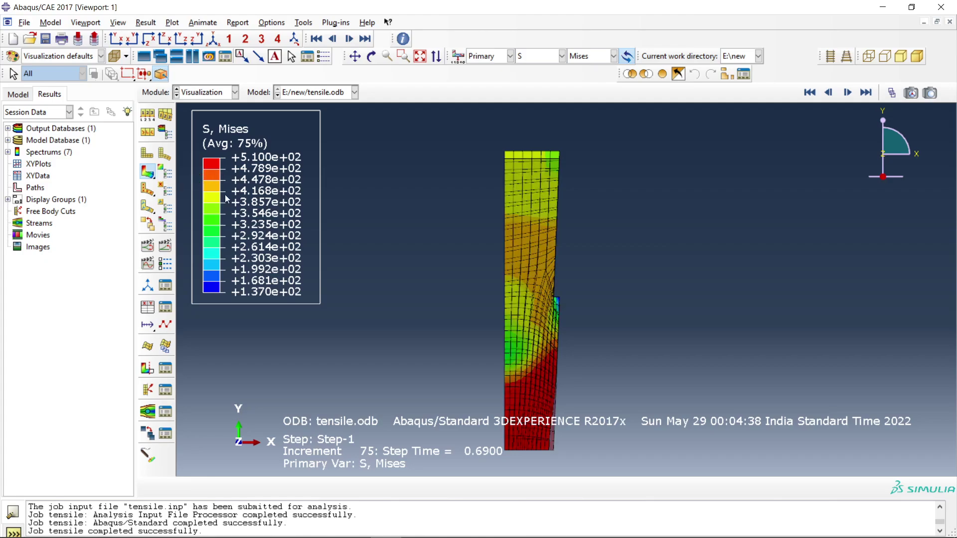
scroll(532, 444, up, 8)
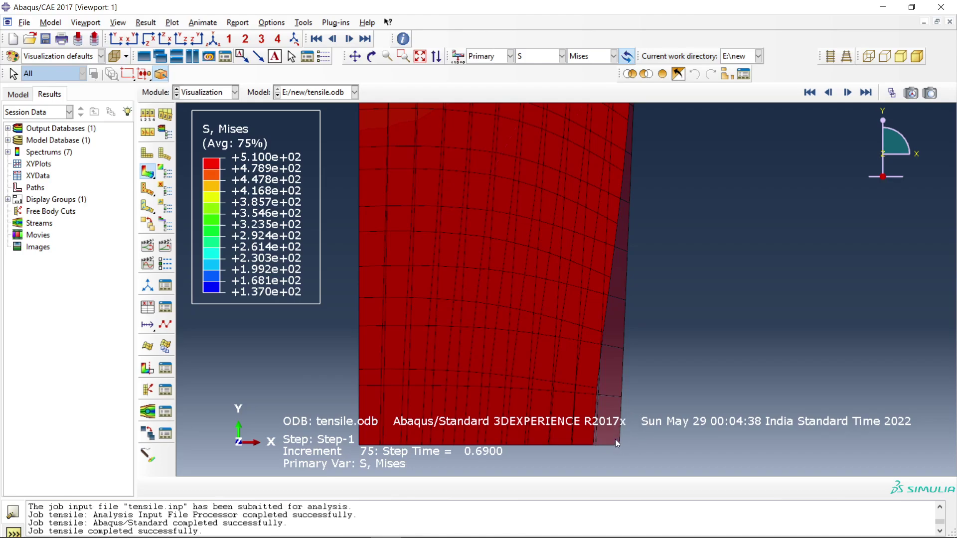
scroll(587, 440, down, 2)
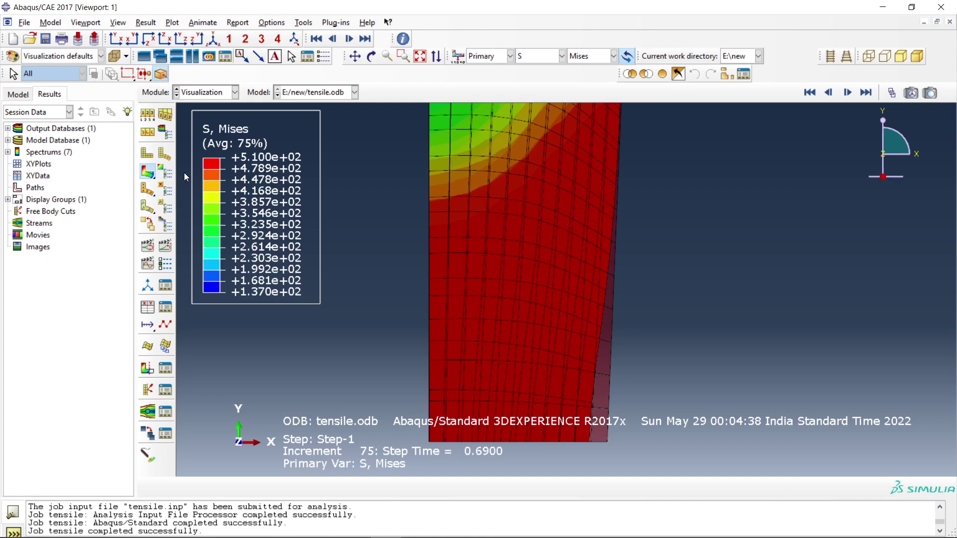
drag(148, 172, 181, 177)
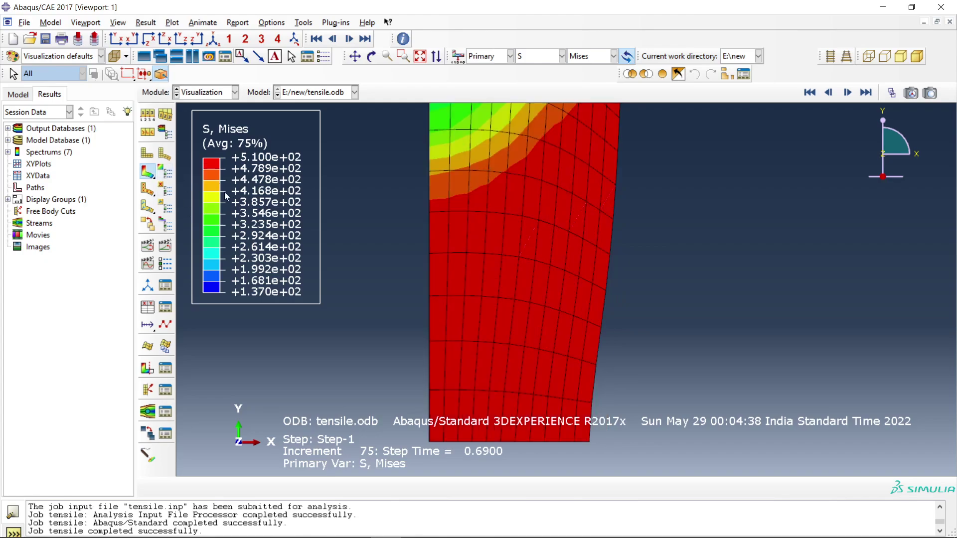
scroll(504, 262, down, 3)
scroll(504, 262, down, 1)
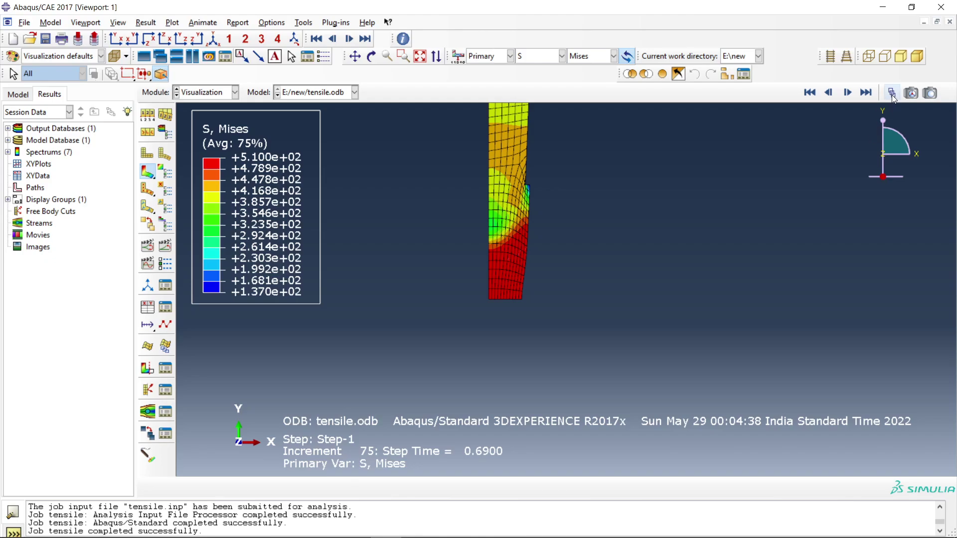
Step: Display frame 100 of Step-1 using the Frame Selector and bring the whole specimen into view
click(892, 94)
drag(777, 214, 803, 219)
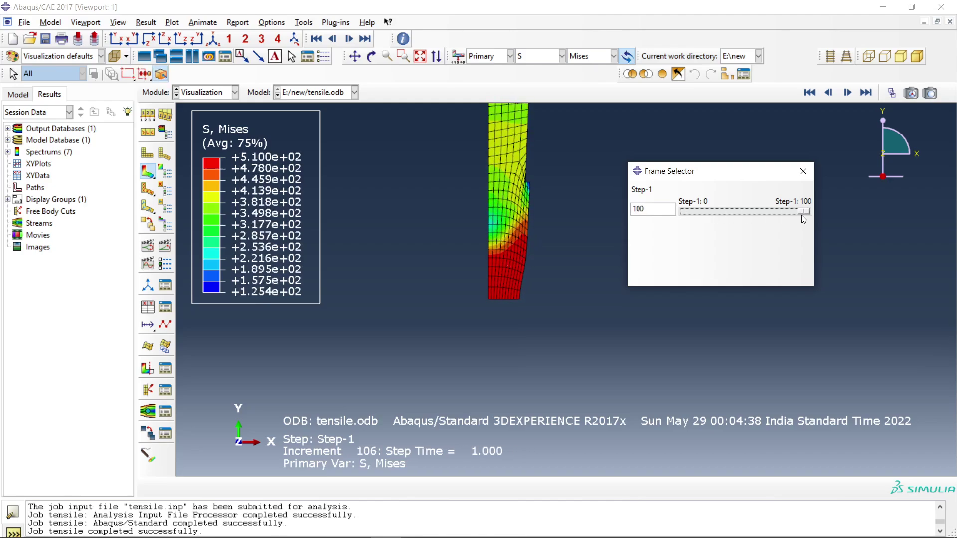
click(803, 171)
scroll(598, 216, down, 3)
scroll(571, 134, up, 4)
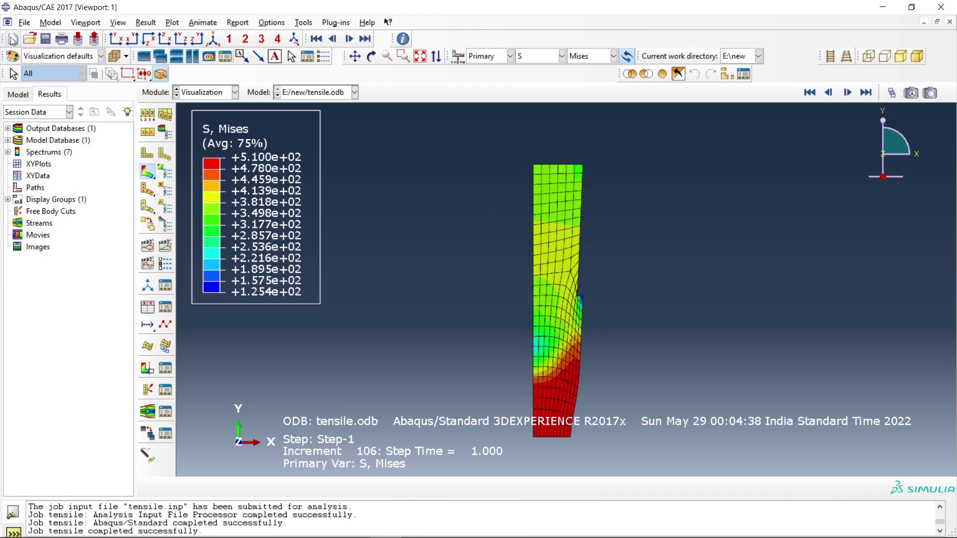
Step: Compare the undeformed mesh with the Mises stress contour plot, and end on the contours of the deformed shape
click(165, 172)
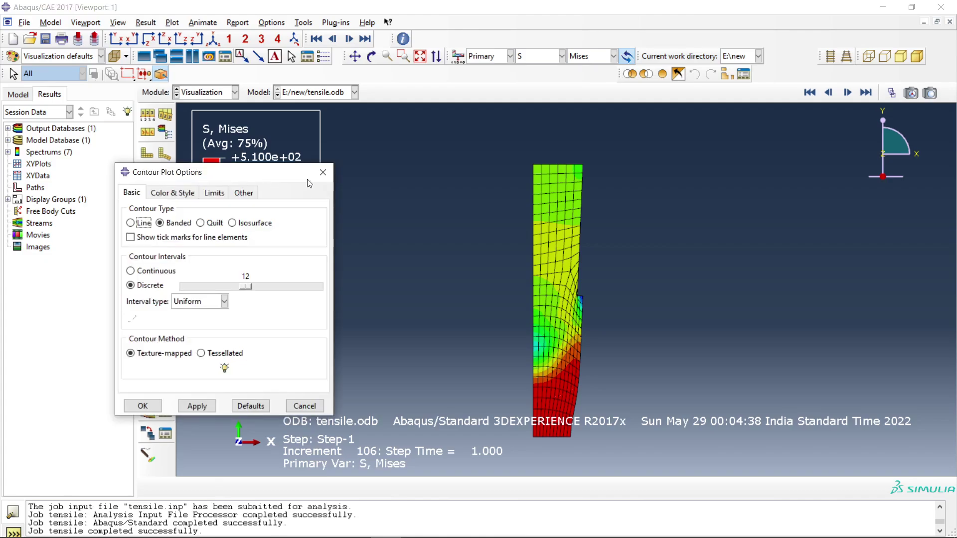
click(322, 174)
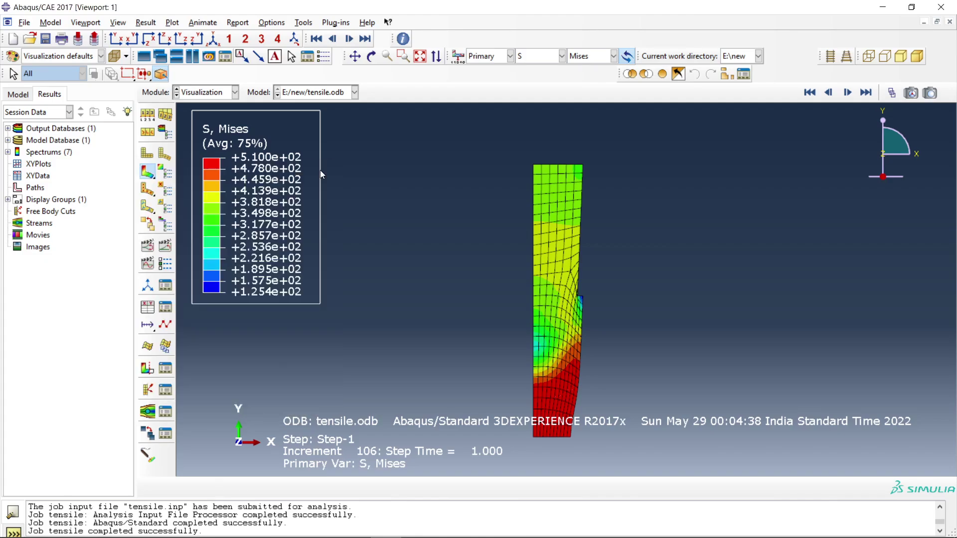
click(165, 156)
click(147, 156)
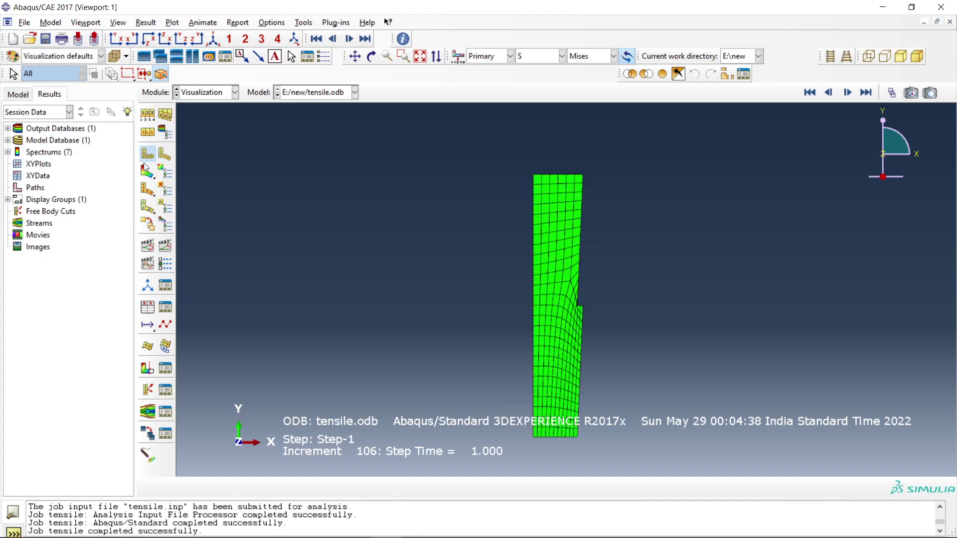
click(147, 171)
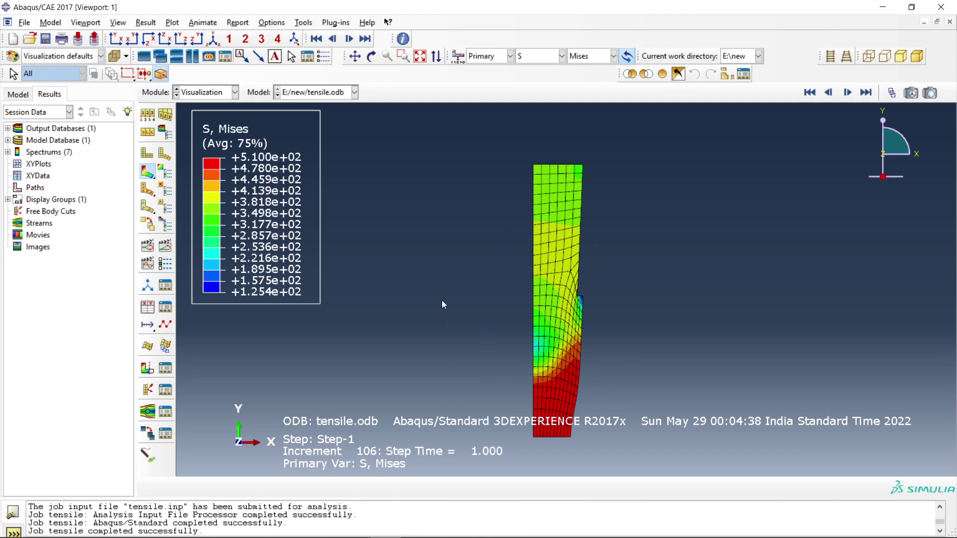
click(145, 23)
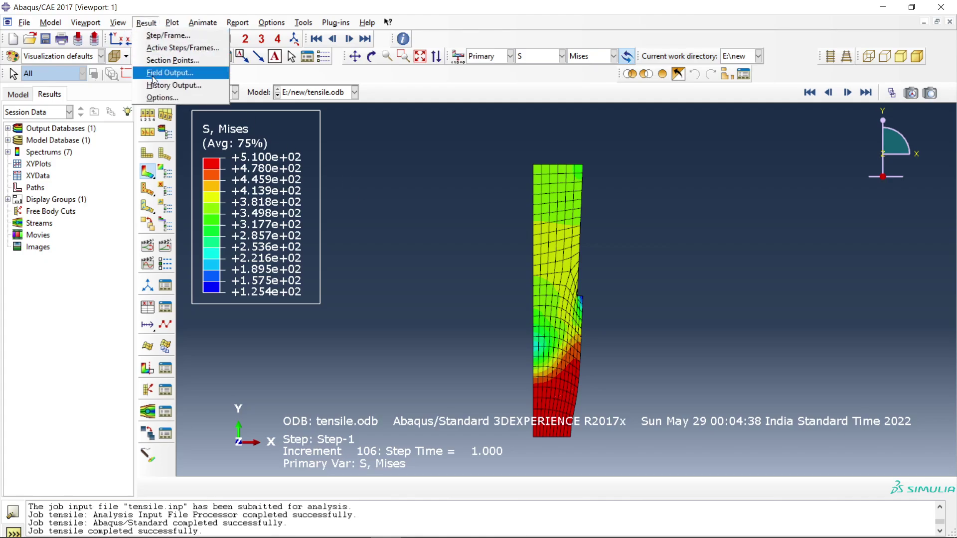
mouse_move(85, 23)
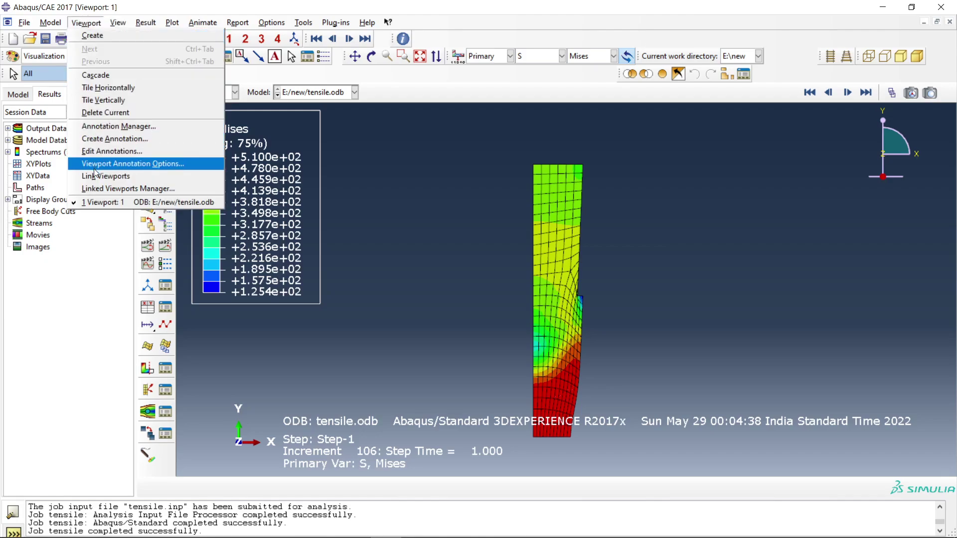
click(390, 195)
Step: Sweep the displayed axisymmetric elements from 0 to 360 degrees with 30 segments in the ODB Display Options
click(166, 155)
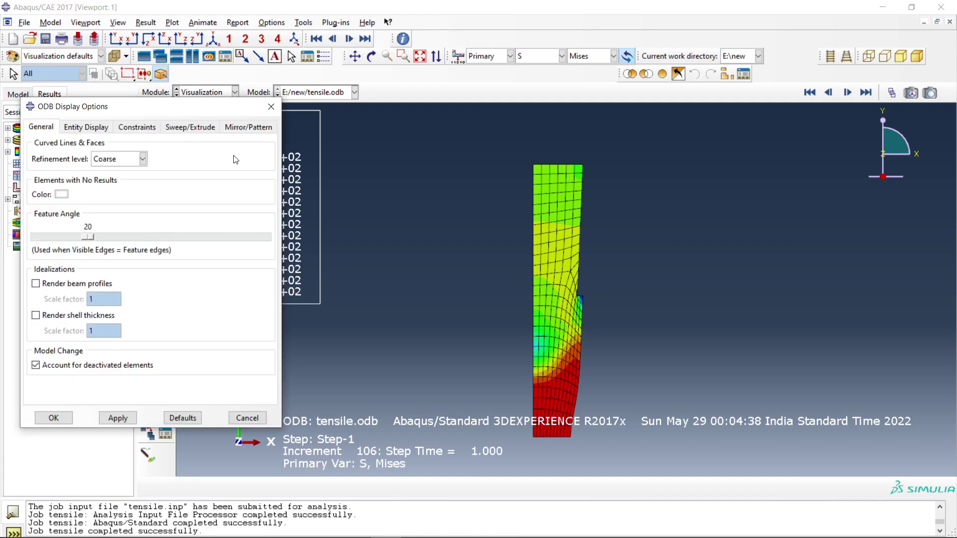
click(184, 127)
click(62, 158)
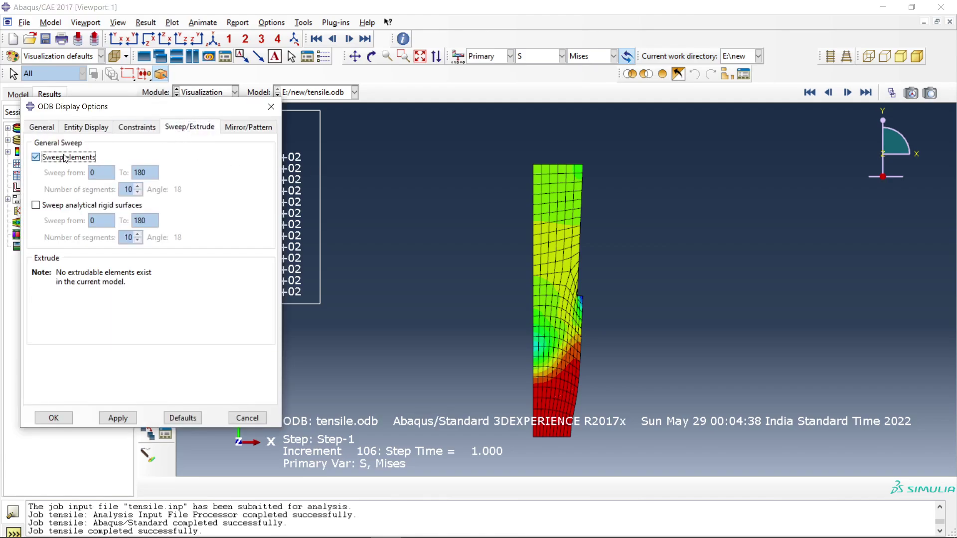
drag(150, 174, 128, 174)
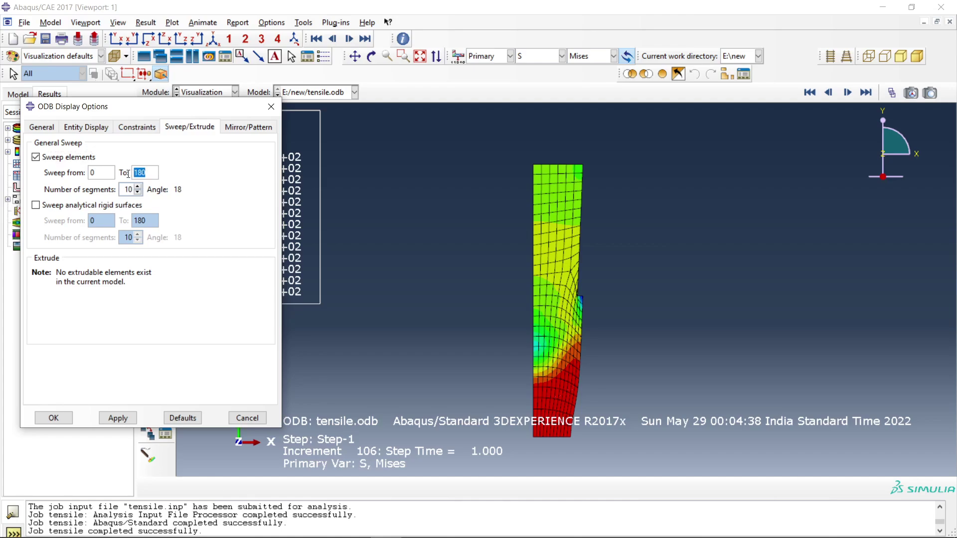
text(360)
scroll(132, 187, up, 6)
click(119, 419)
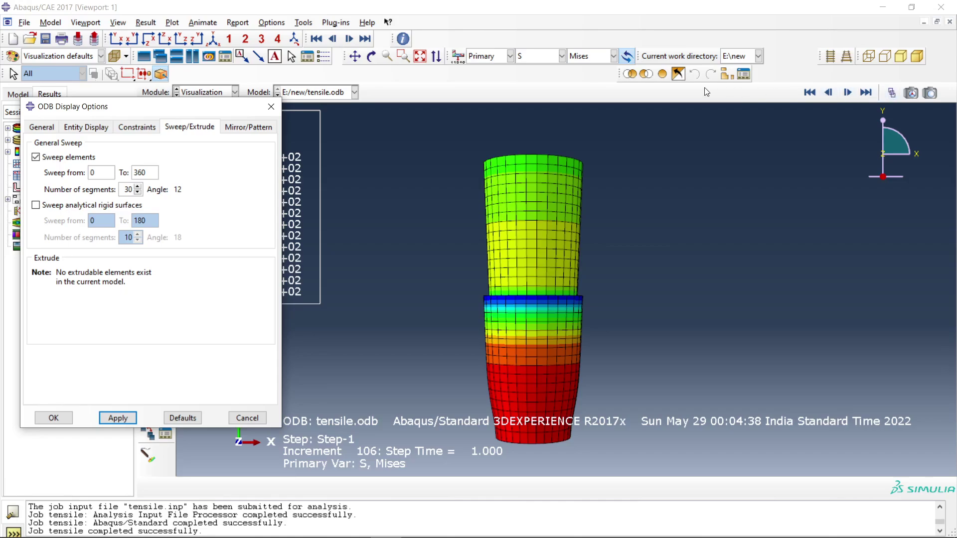
Step: Mirror the swept specimen display about the XZ plane and view it from the front in the XY plane
click(371, 56)
mouse_move(553, 260)
mouse_down()
mouse_move(512, 333)
mouse_move(507, 302)
mouse_move(552, 229)
mouse_move(551, 274)
mouse_up()
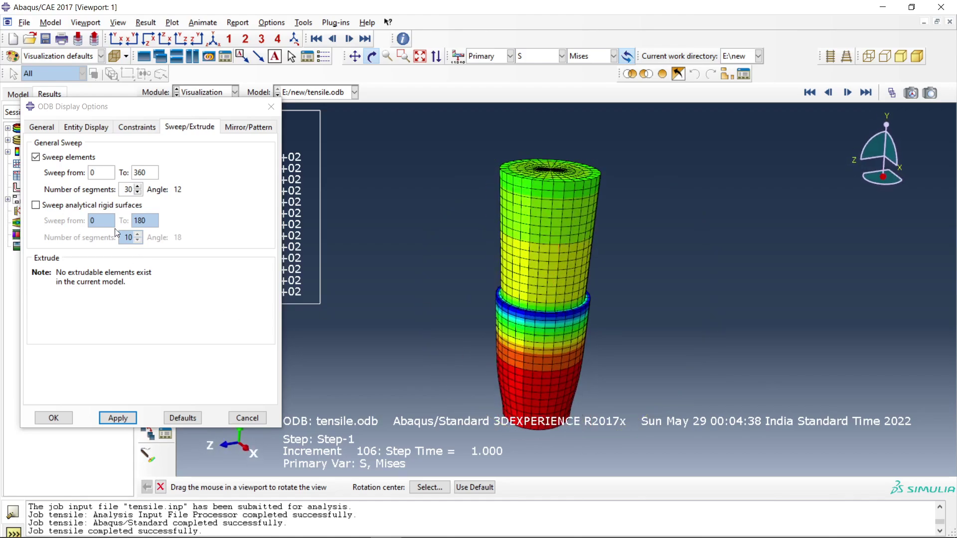
click(257, 128)
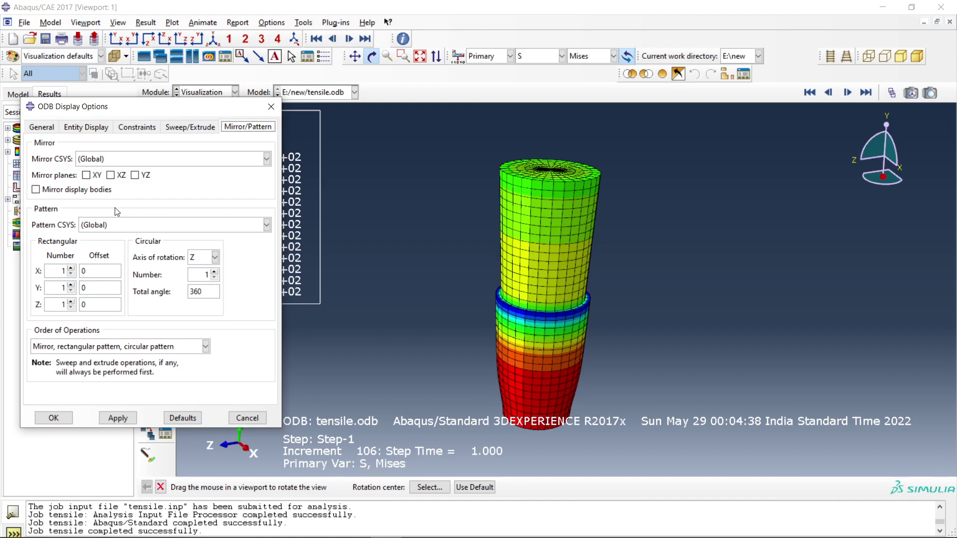
click(111, 175)
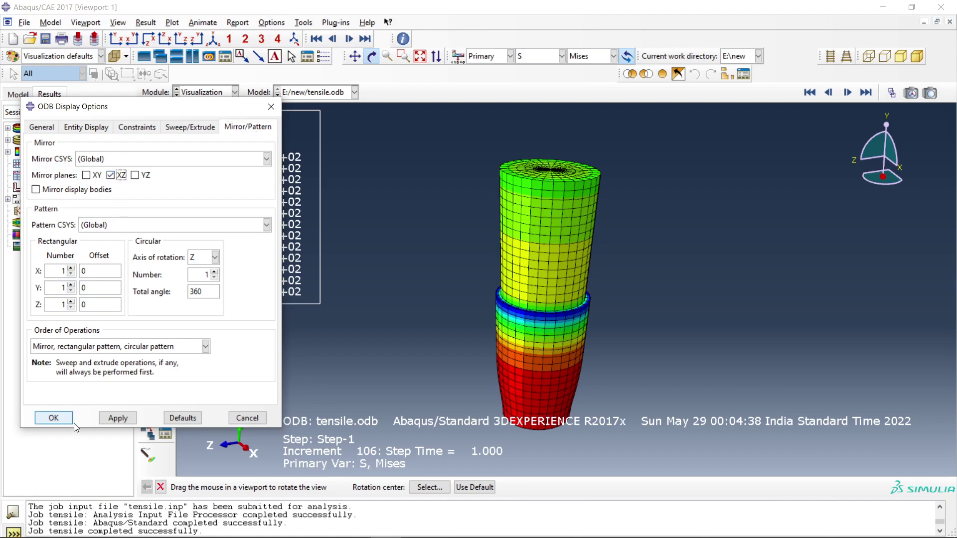
click(100, 422)
drag(582, 409, 557, 276)
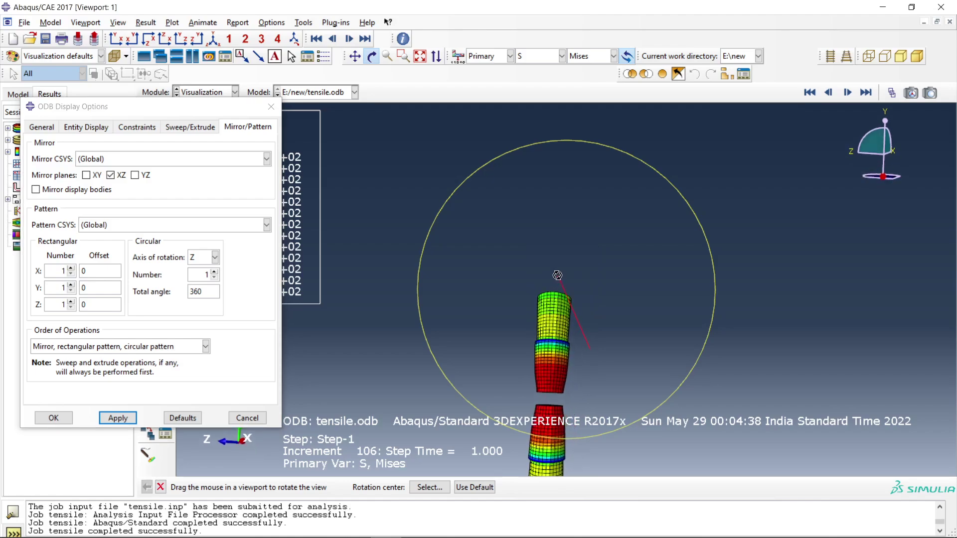
click(115, 39)
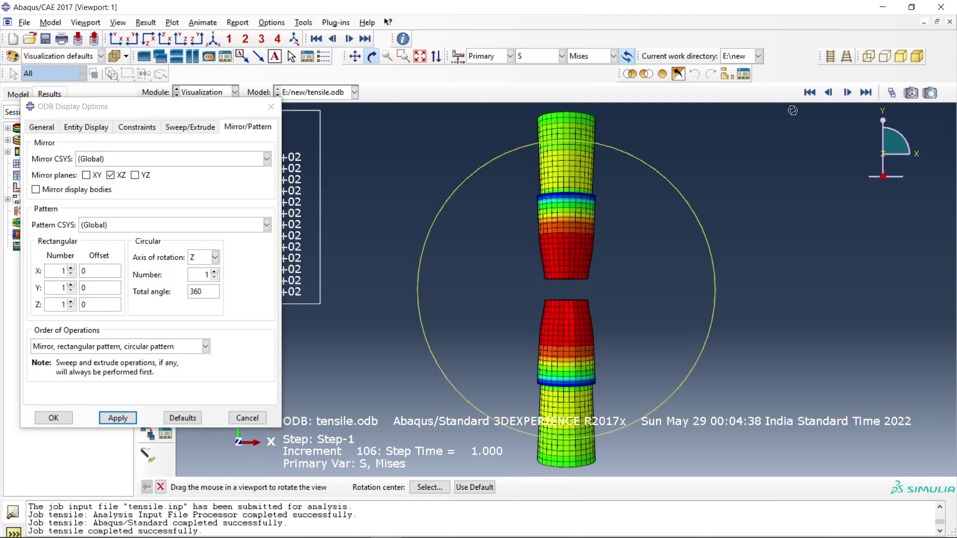
click(271, 106)
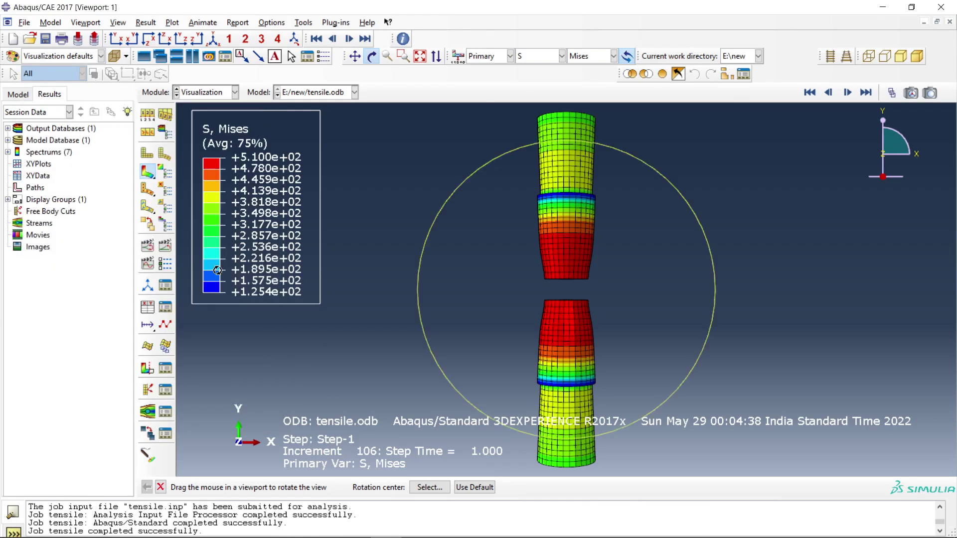
Step: Play the time history animation on the mirrored full specimen, stop it partway through the step and show both halves
click(164, 248)
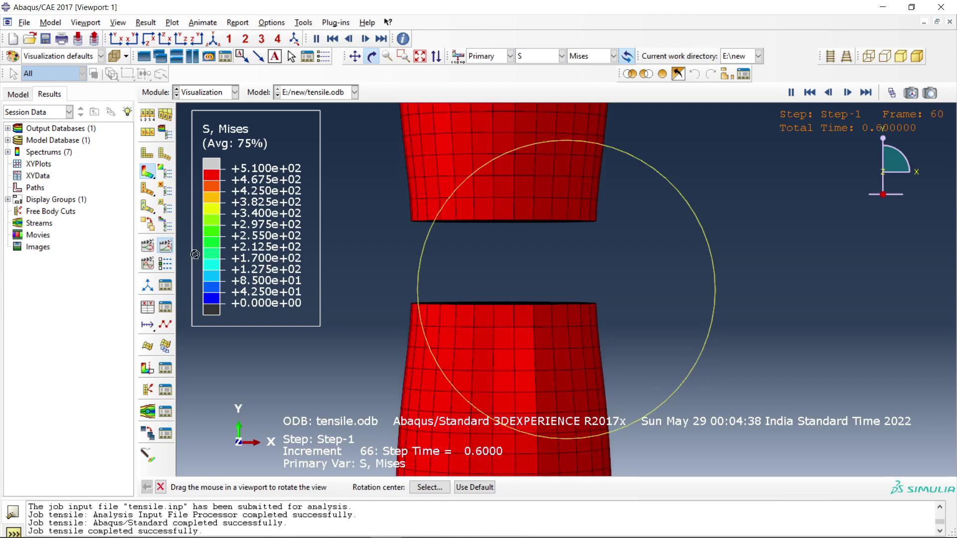
click(166, 247)
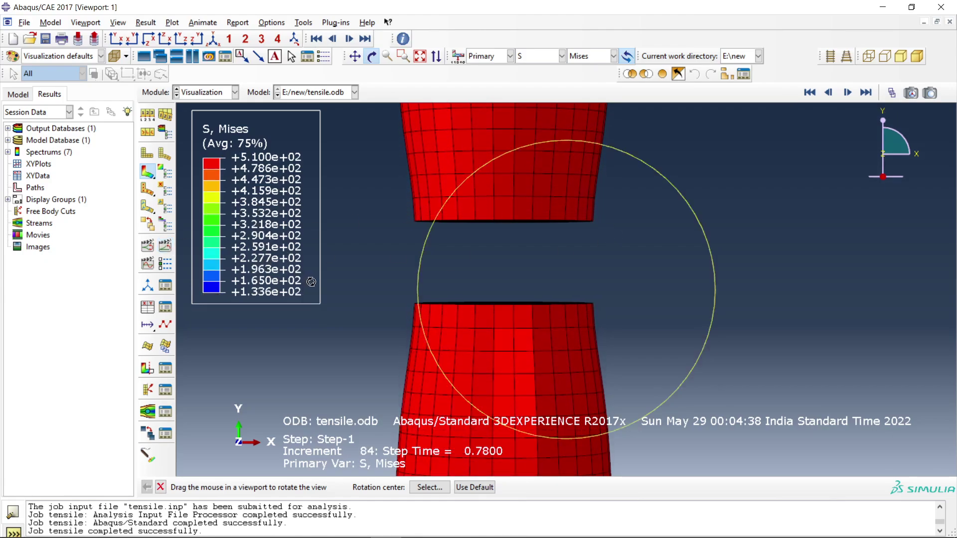
scroll(319, 260, down, 5)
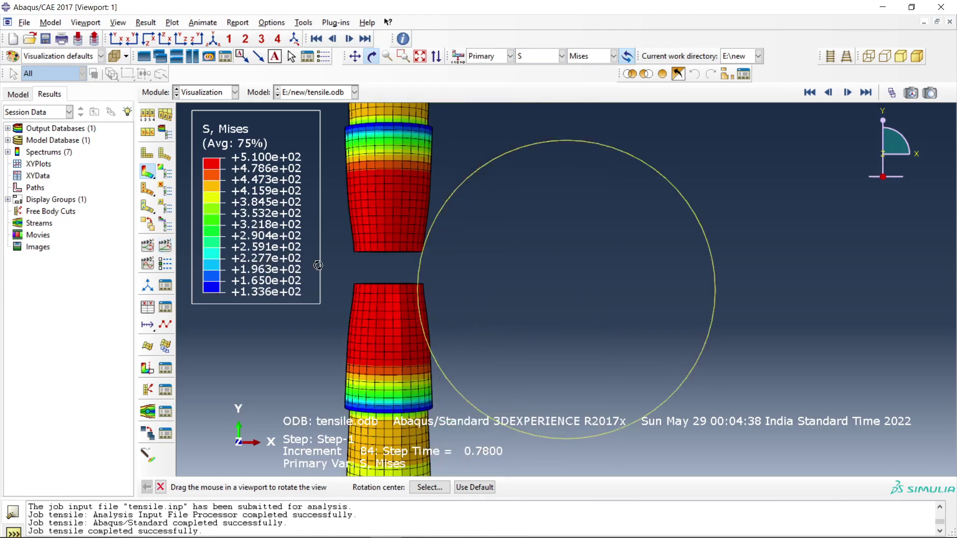
Step: Turn off the XZ mirror and the element sweep to return to the plain axisymmetric section display
click(165, 133)
click(123, 176)
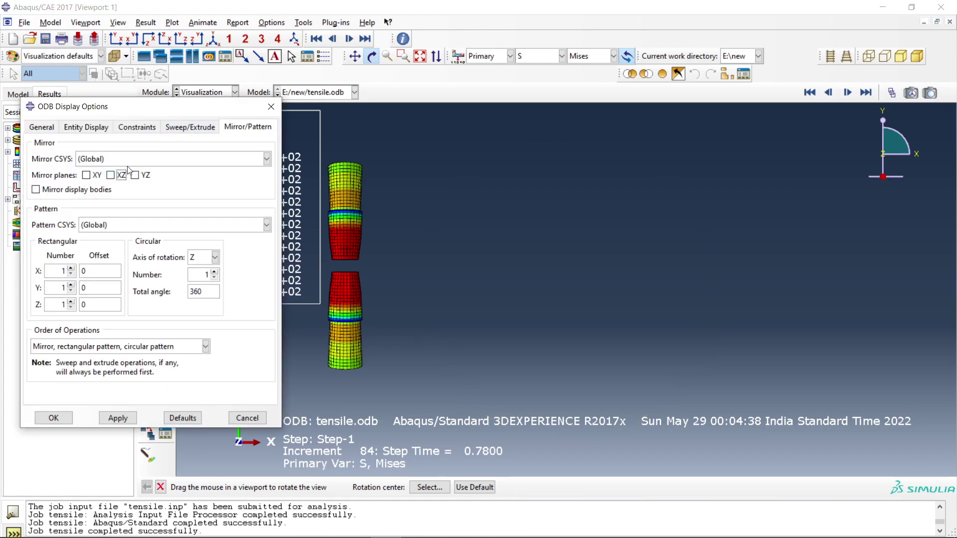
click(189, 131)
click(71, 158)
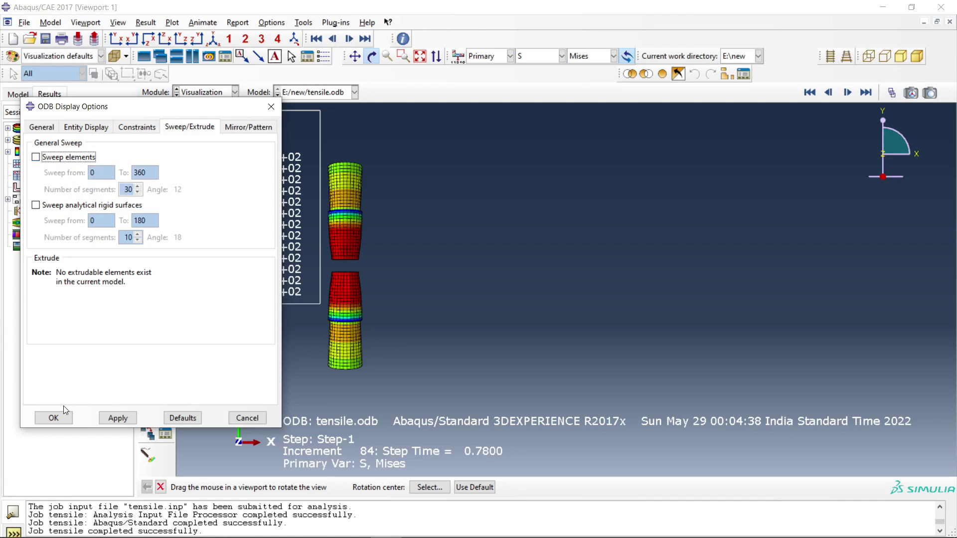
click(53, 418)
drag(319, 174, 344, 212)
Step: Save the model database under the file name new in the new working directory
click(25, 23)
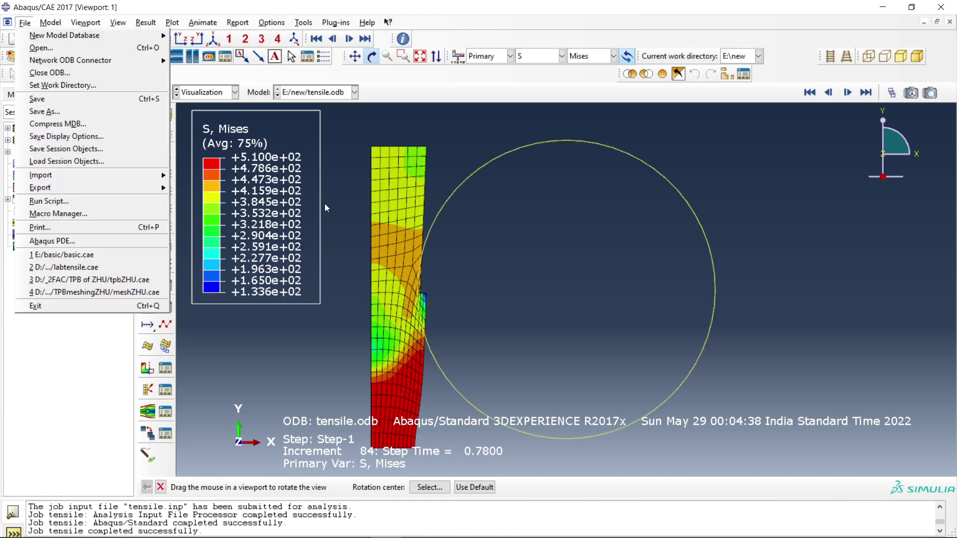
click(55, 101)
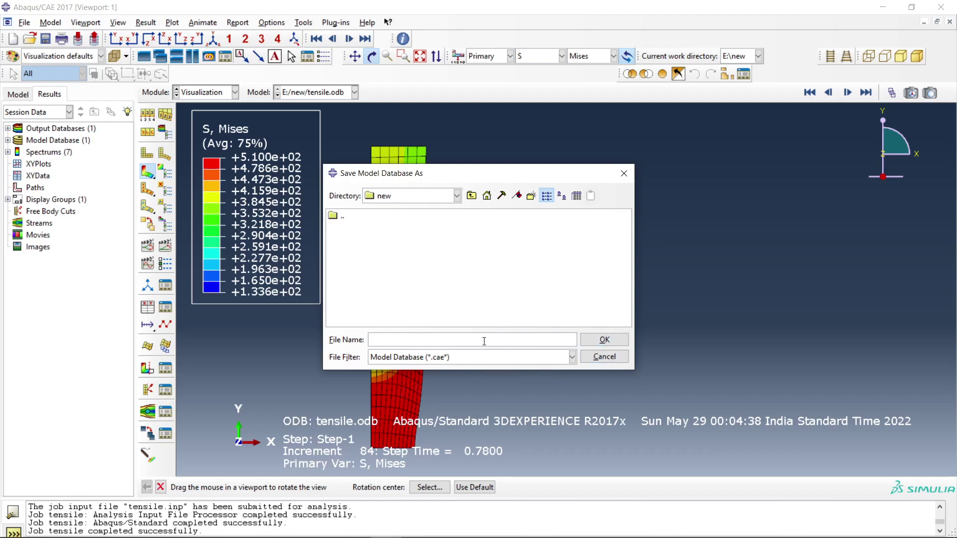
text(new)
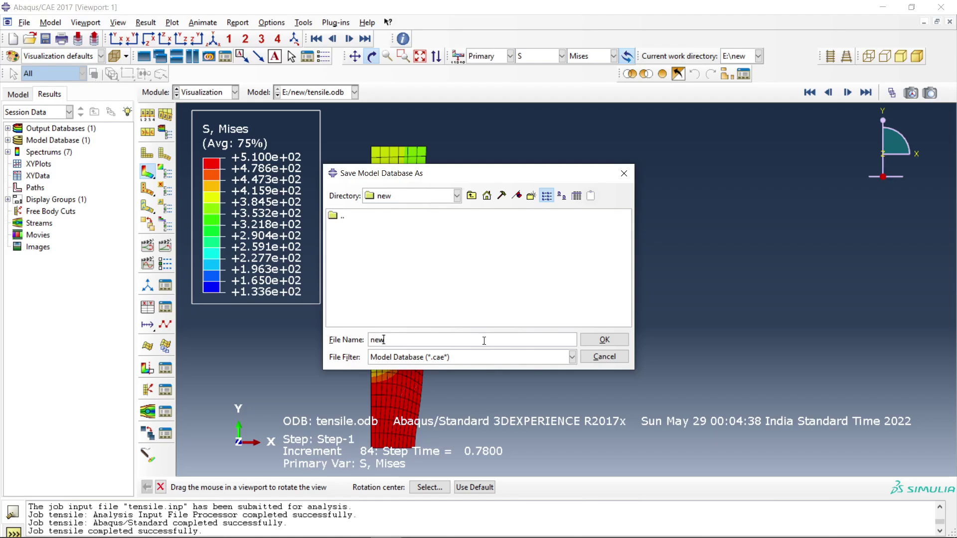
click(601, 340)
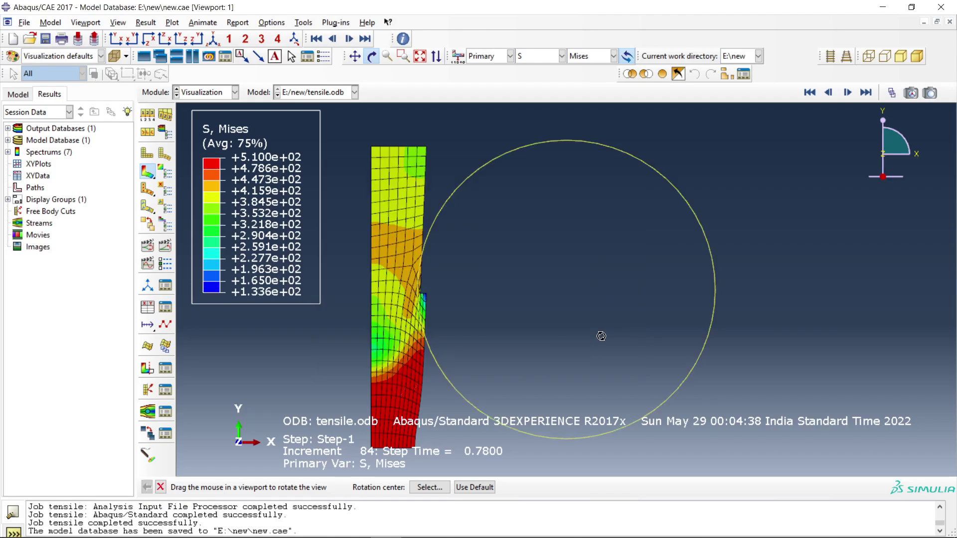
Step: Switch to File Explorer, open the new folder on the BOX (E:) drive and display its files as large icons
click(955, 2)
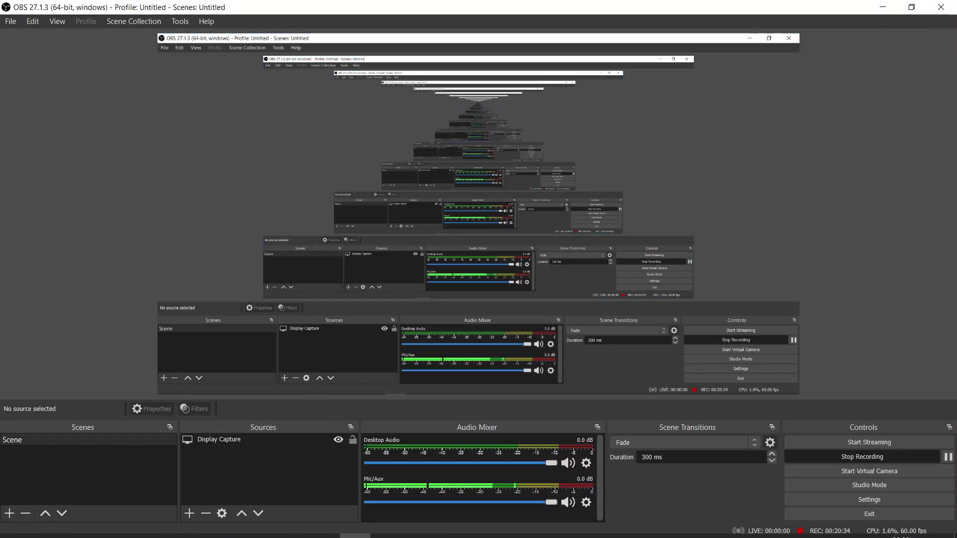
click(200, 525)
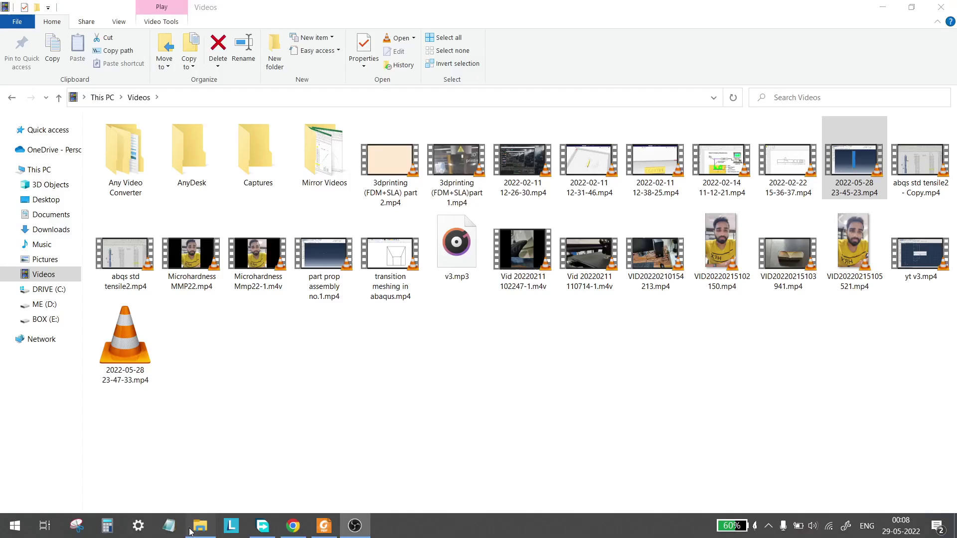
click(44, 305)
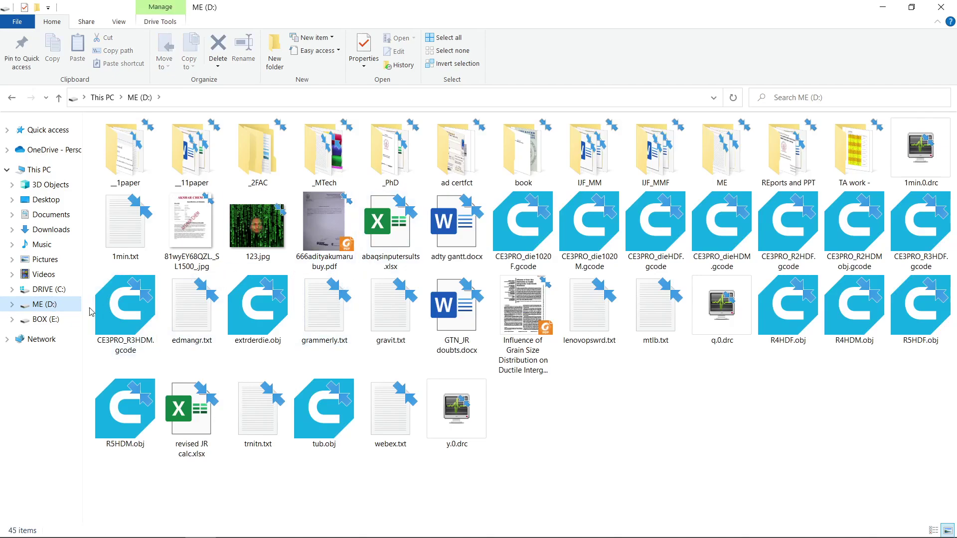
click(45, 319)
double_click(433, 170)
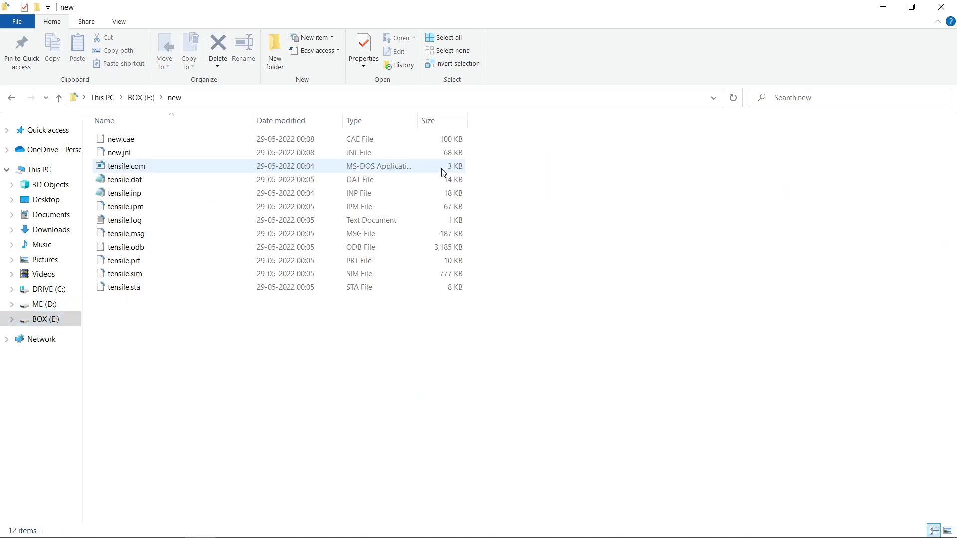
click(948, 530)
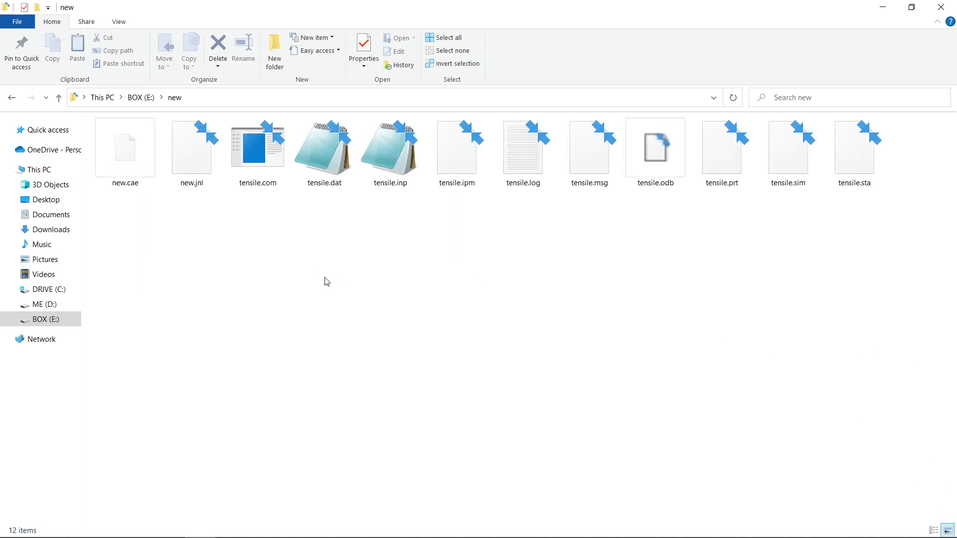
Step: Look over the job files saved in the new folder and select the new.cae model database
right_click(298, 278)
click(341, 331)
drag(125, 209, 825, 210)
click(802, 250)
click(144, 161)
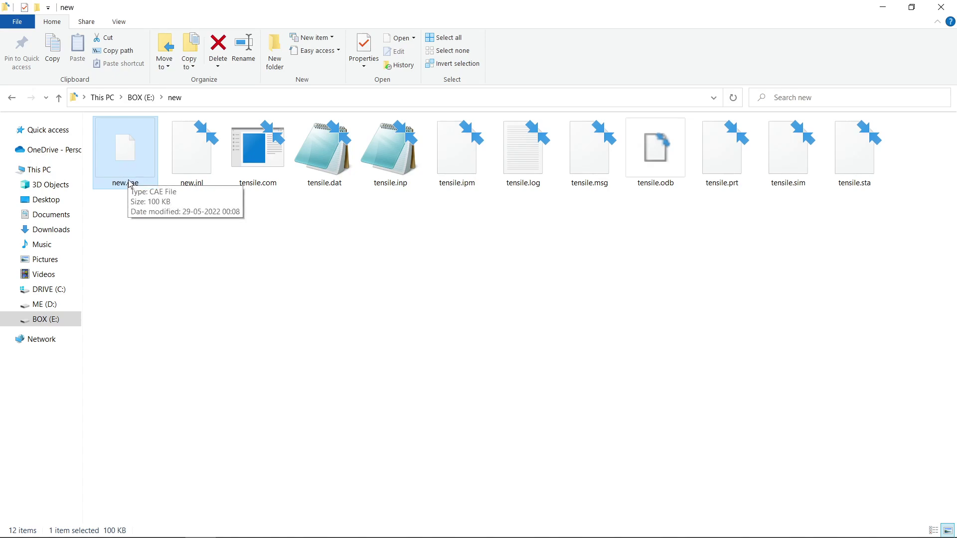
Step: Open the tensile.inp input file in Notepad to inspect its contents, and close it again
double_click(398, 158)
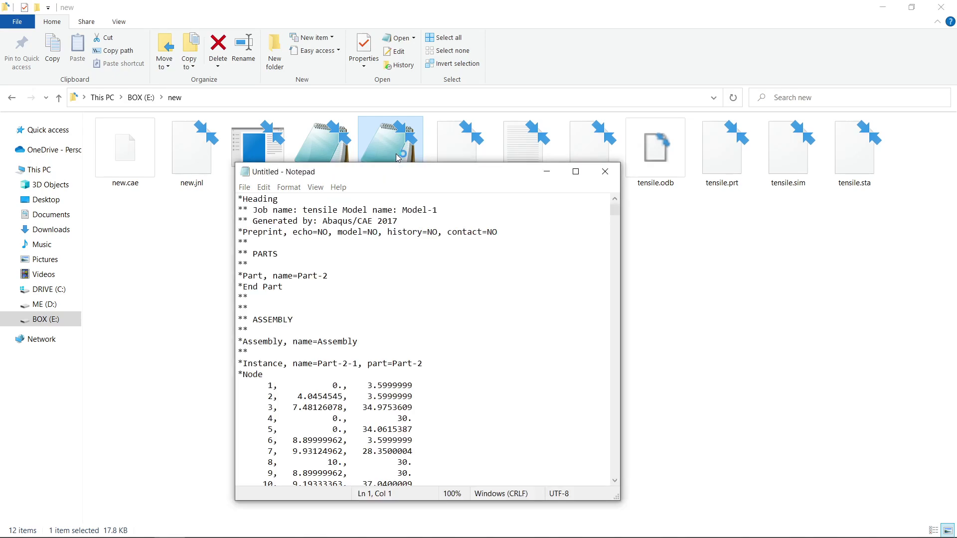
drag(490, 178, 482, 178)
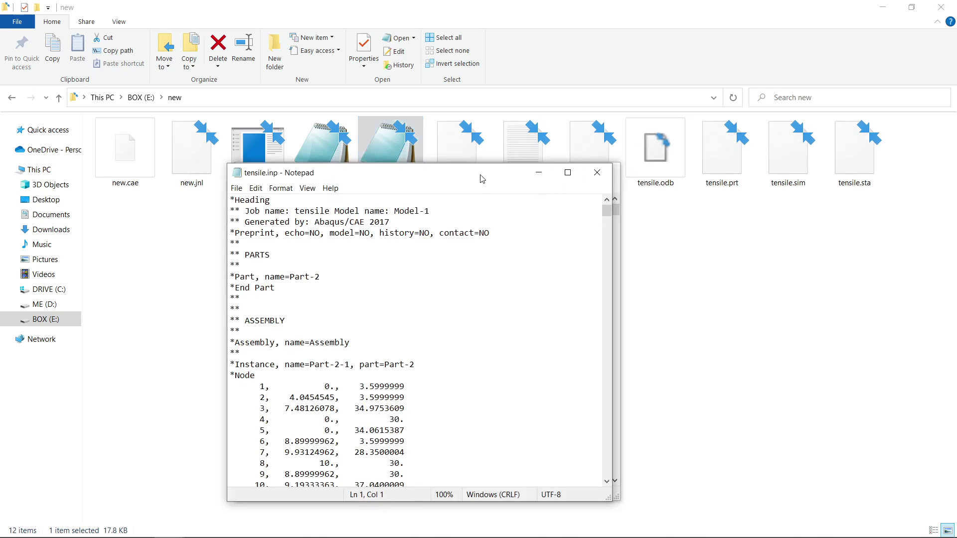
key(alt+F4)
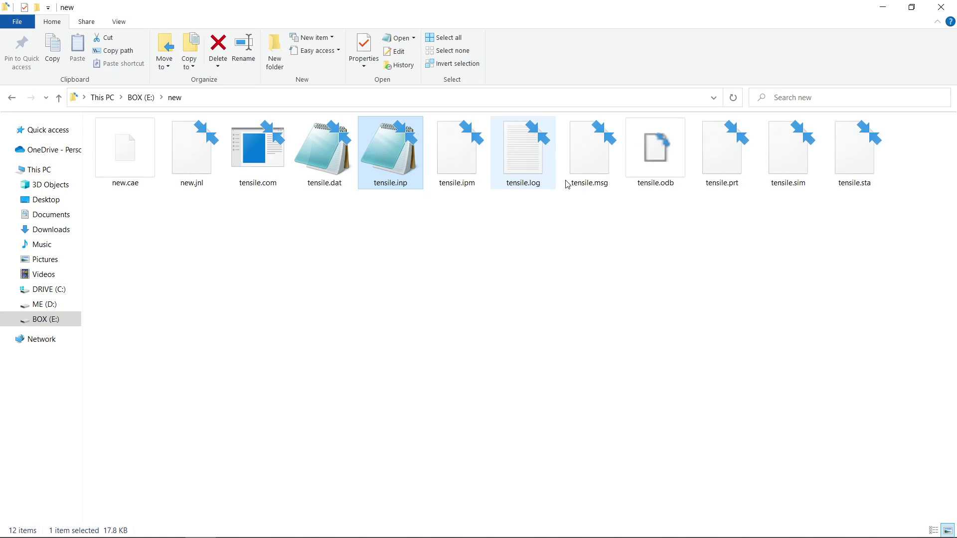
Step: Open the tensile.odb results file from the folder in Abaqus/Viewer
double_click(648, 160)
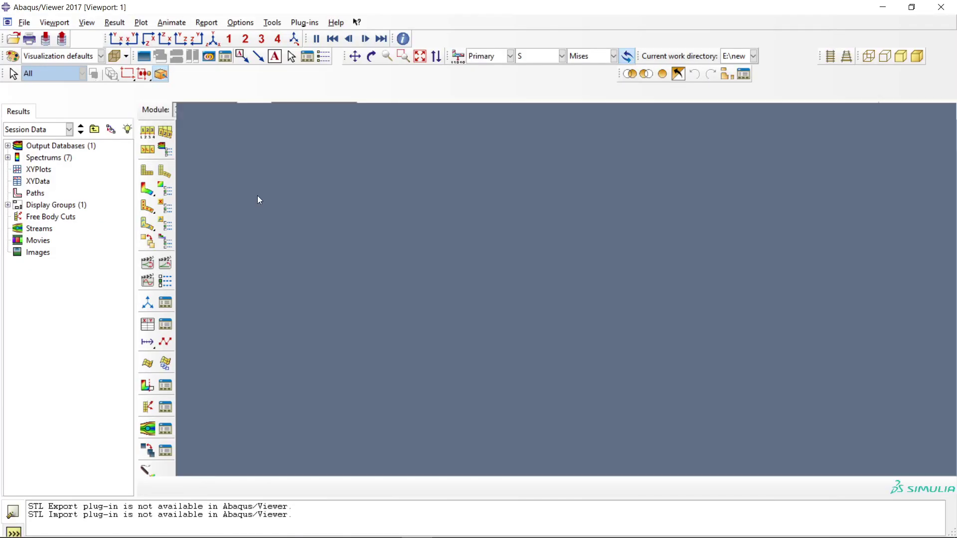
Step: Check the tensile.odb display and the modules available in Abaqus/Viewer, and close the viewer
scroll(524, 320, up, 5)
scroll(526, 338, down, 3)
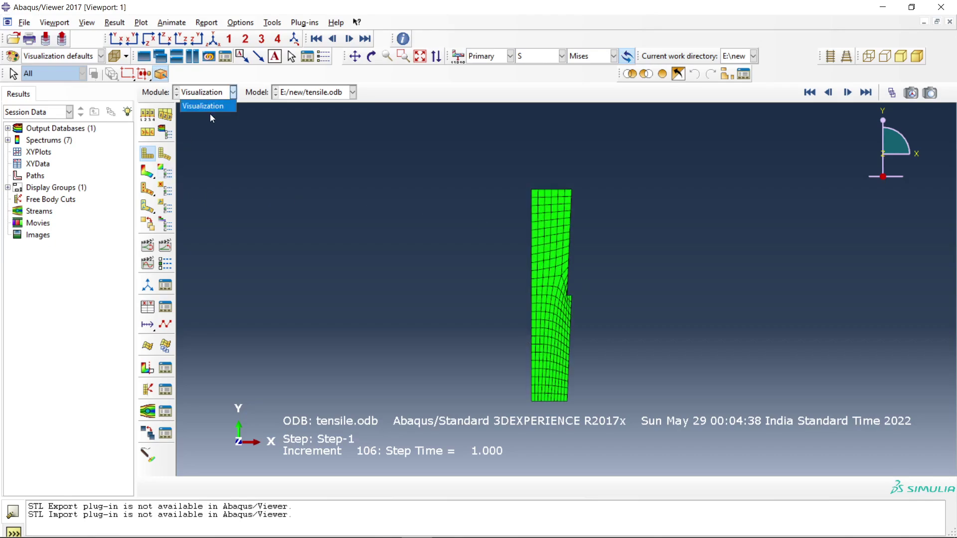
click(213, 98)
click(942, 10)
click(943, 10)
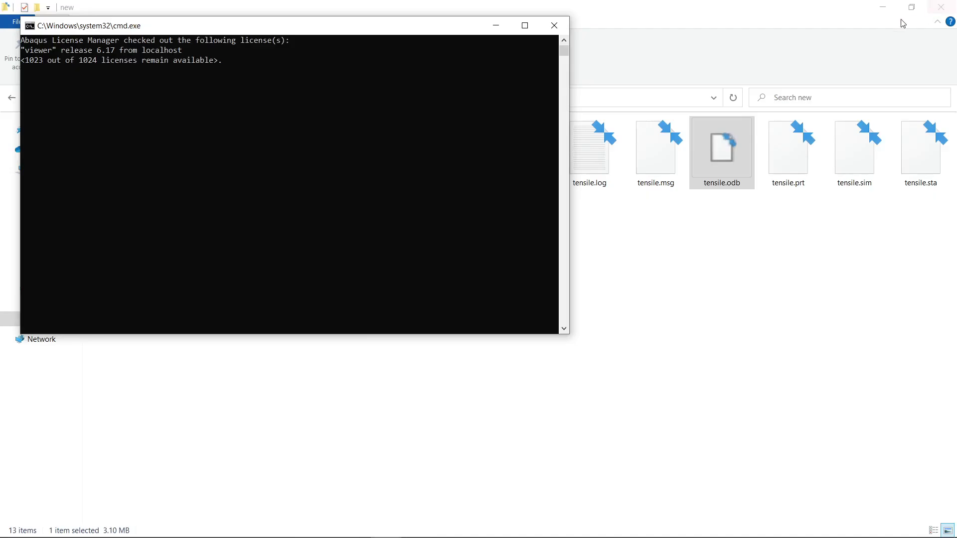
Step: Open tensile.inp in a maximized Notepad window and examine its node coordinates and CAX4R element definitions
double_click(470, 175)
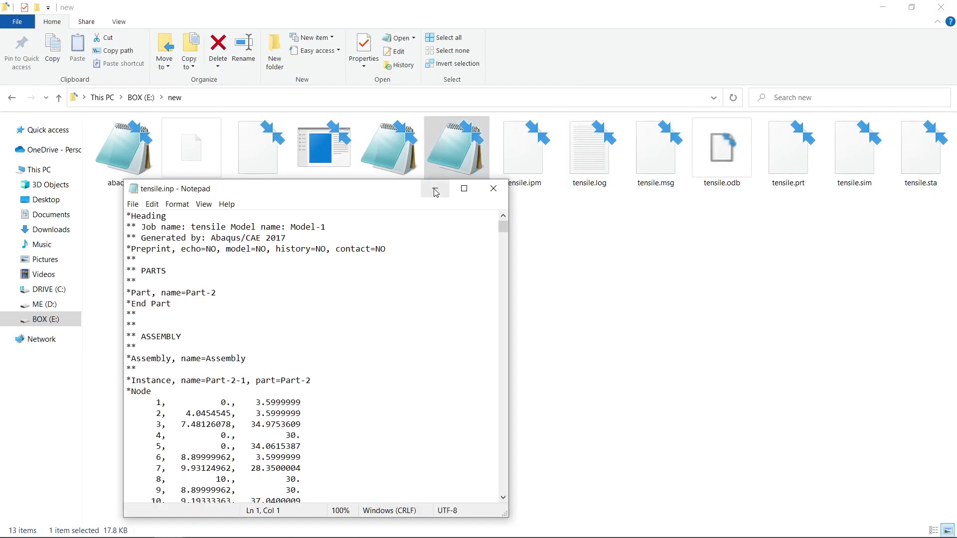
click(464, 189)
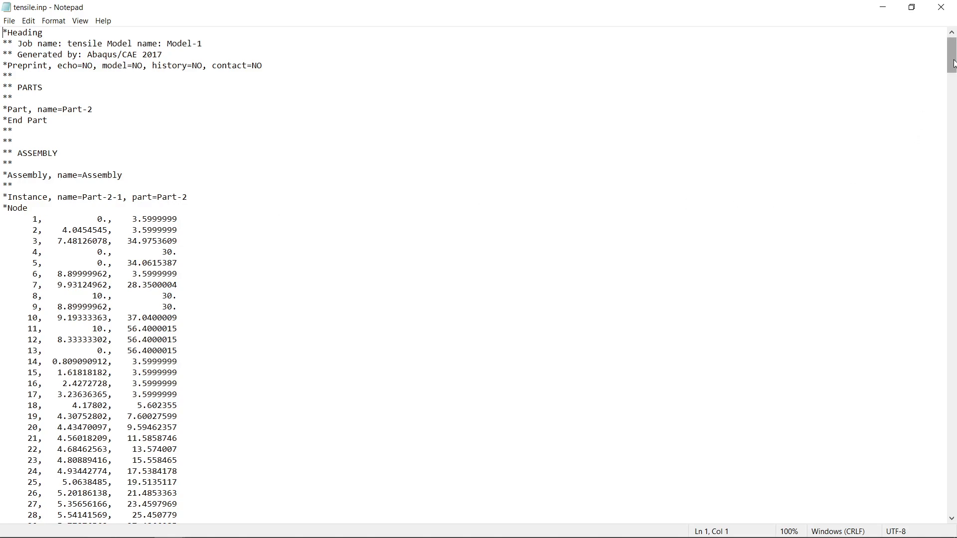
drag(954, 63, 954, 282)
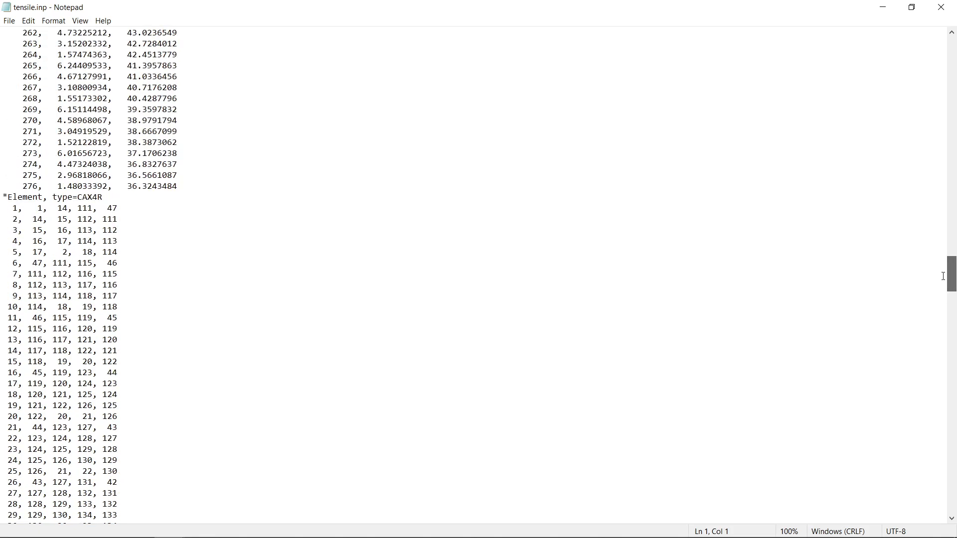
drag(126, 196, 3, 198)
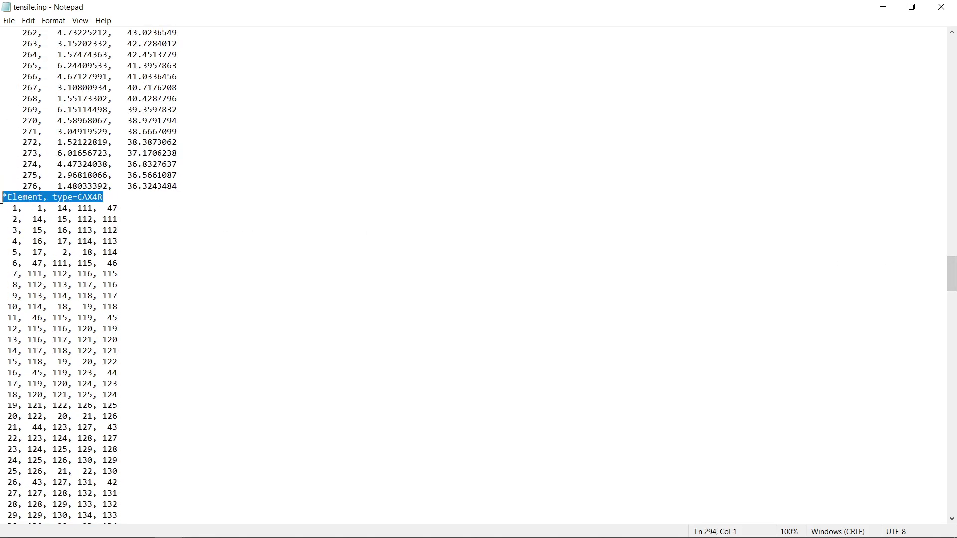
drag(955, 262, 951, 387)
drag(14, 75, 75, 307)
click(240, 211)
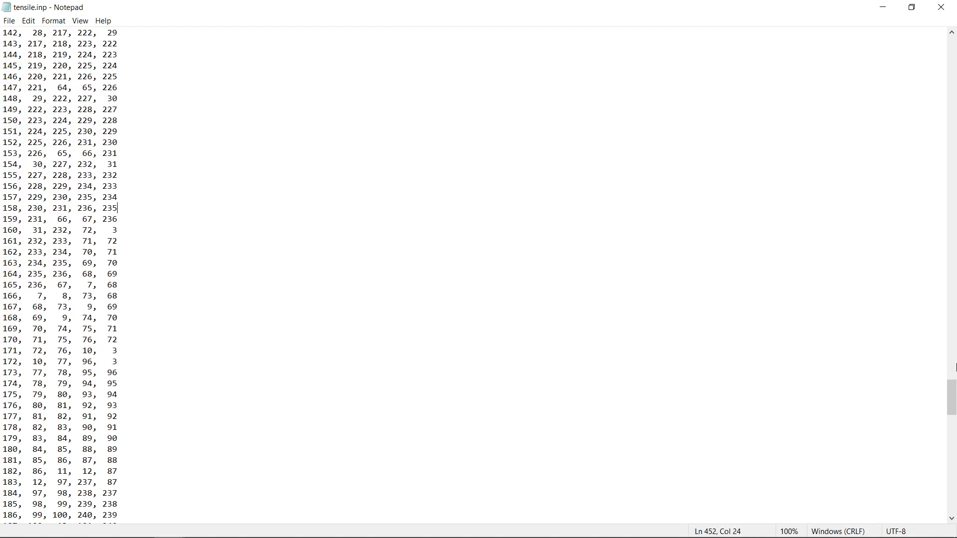
Step: Examine the set, steel material, Step-1, boundary condition and output request definitions in tensile.inp, and close the file
drag(952, 399, 952, 496)
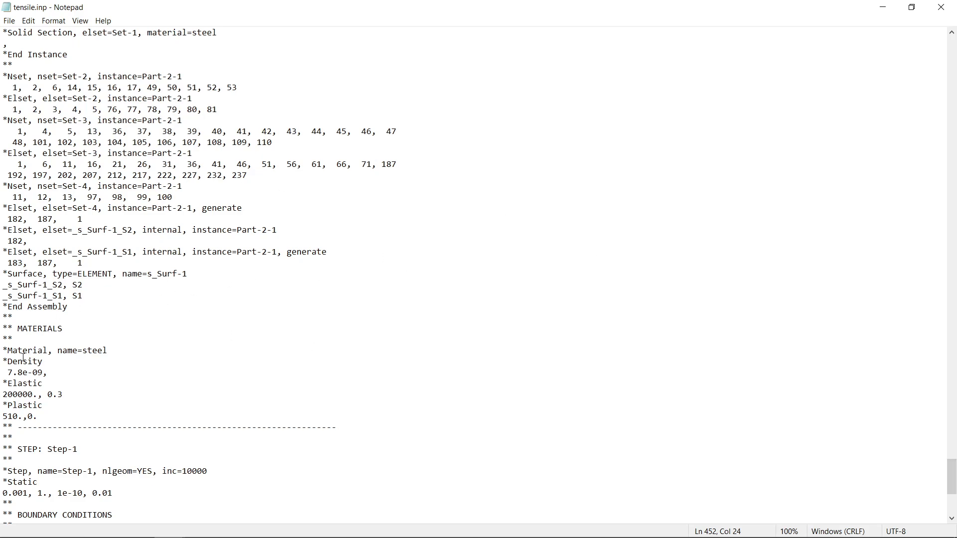
scroll(23, 357, down, 4)
drag(17, 198, 1, 240)
drag(63, 263, 42, 296)
scroll(62, 331, down, 4)
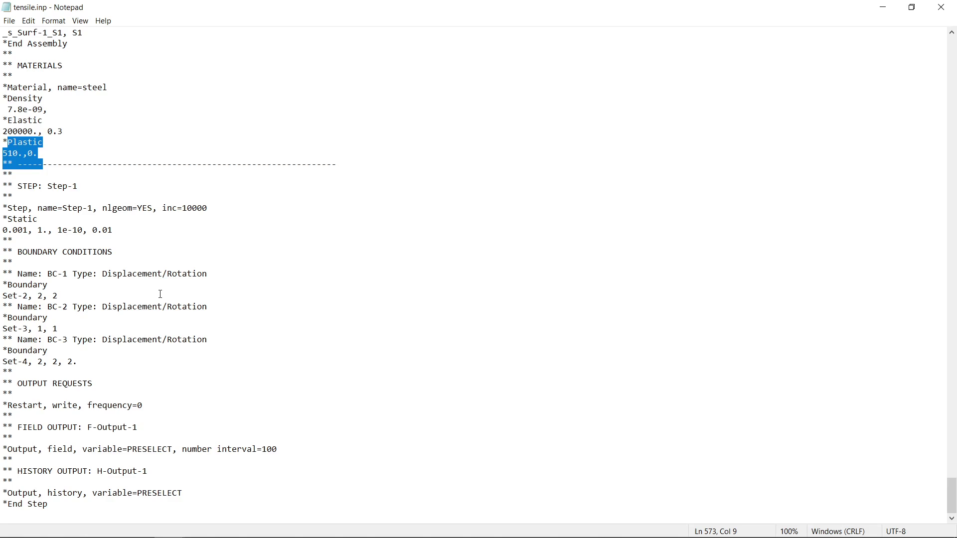
click(943, 9)
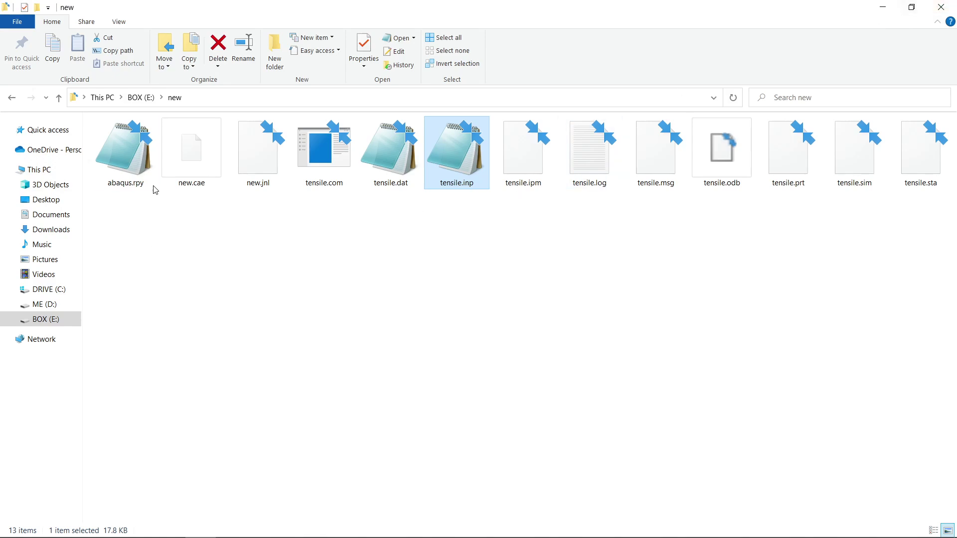
Step: Open the new.cae model database from the folder in Abaqus/CAE and switch to the Visualization module
click(179, 159)
double_click(194, 154)
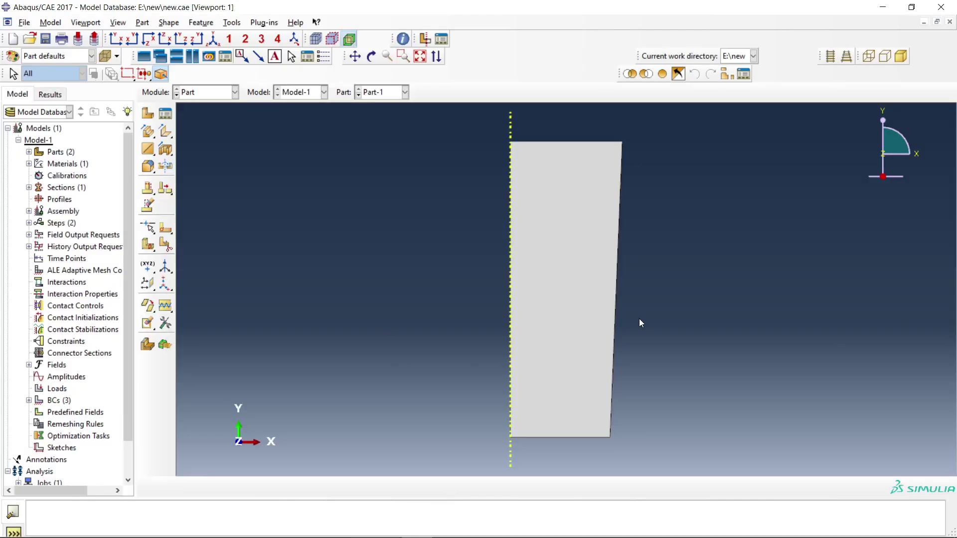
click(205, 92)
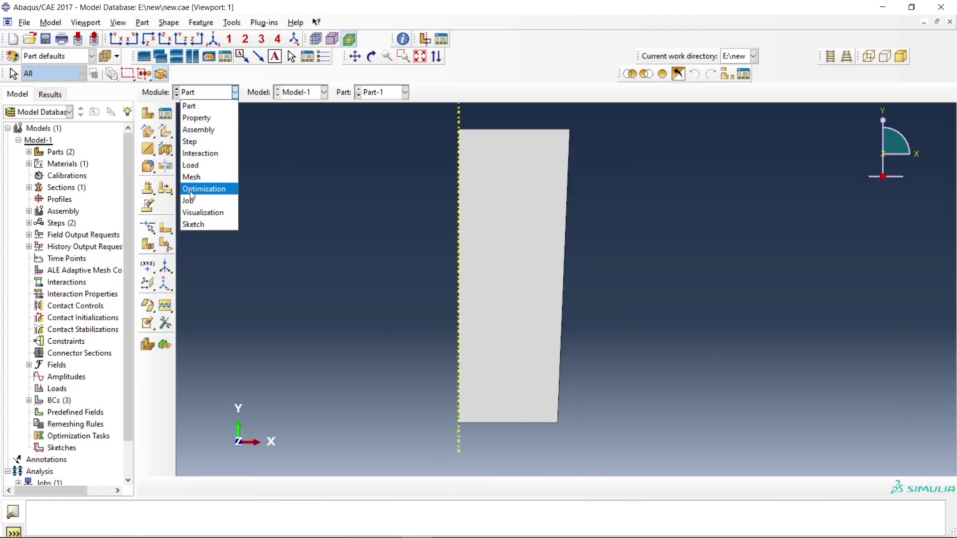
click(202, 213)
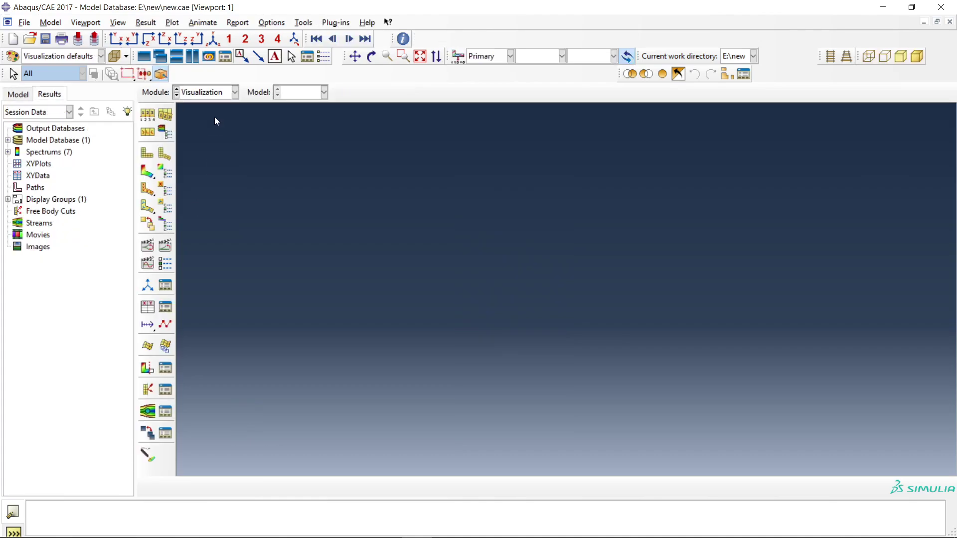
Step: Switch to the Job module and load the tensile job's results from the Job Manager
click(206, 92)
click(189, 199)
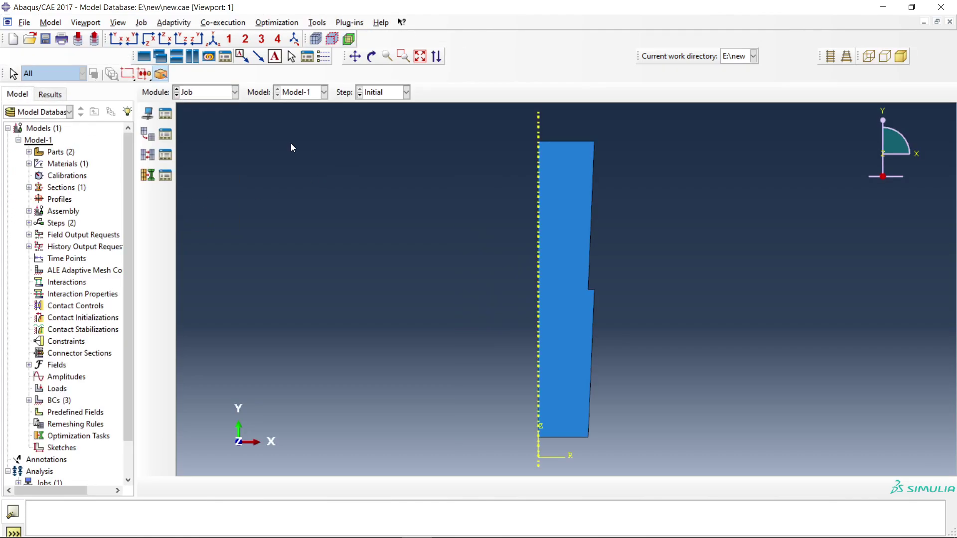
click(166, 114)
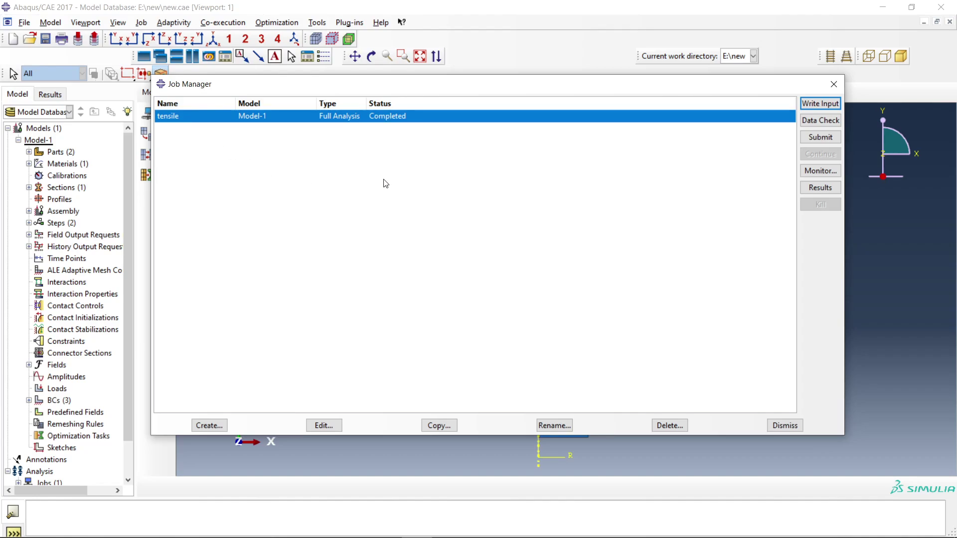
click(819, 186)
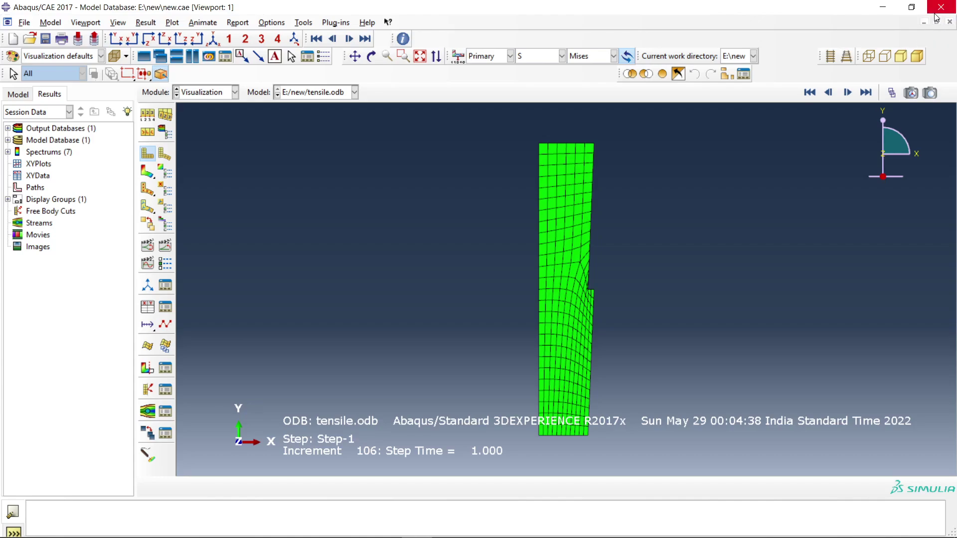
click(363, 528)
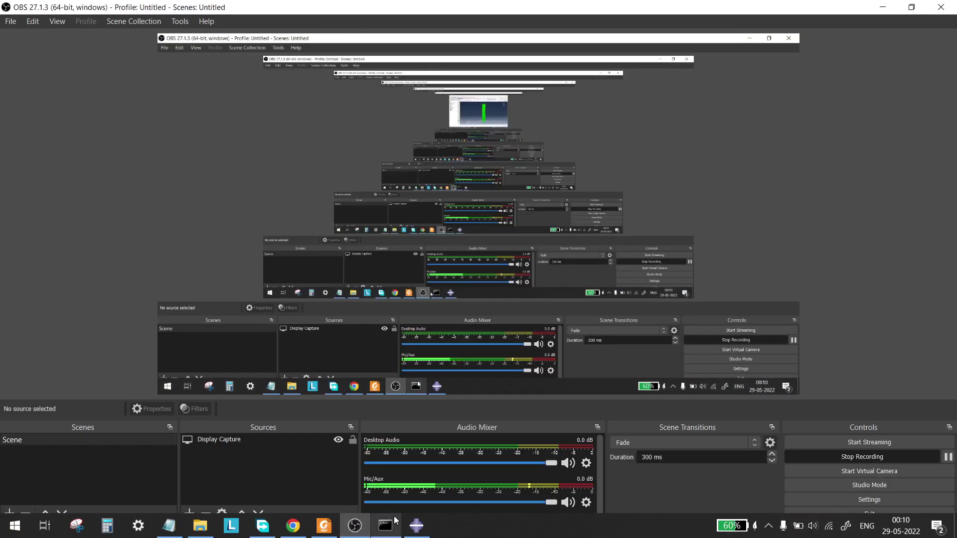